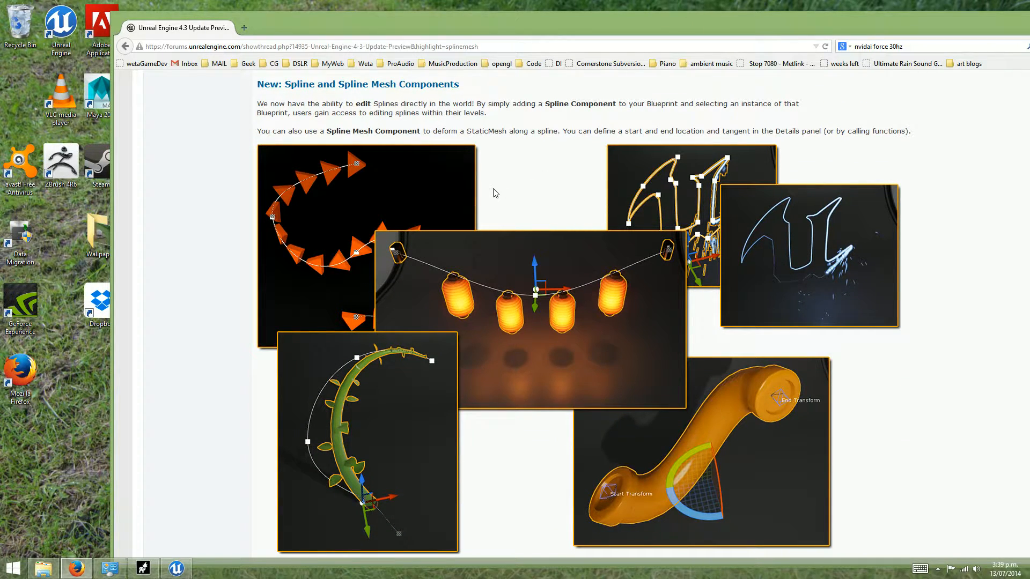
pyautogui.scroll(-2, 493, 191)
pyautogui.scroll(1, 494, 197)
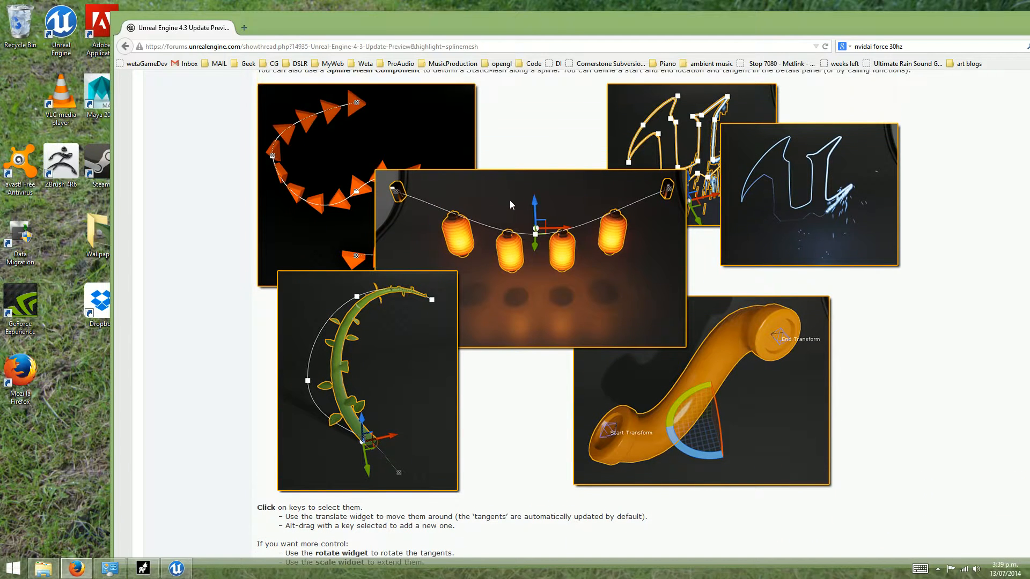
pyautogui.scroll(1, 571, 166)
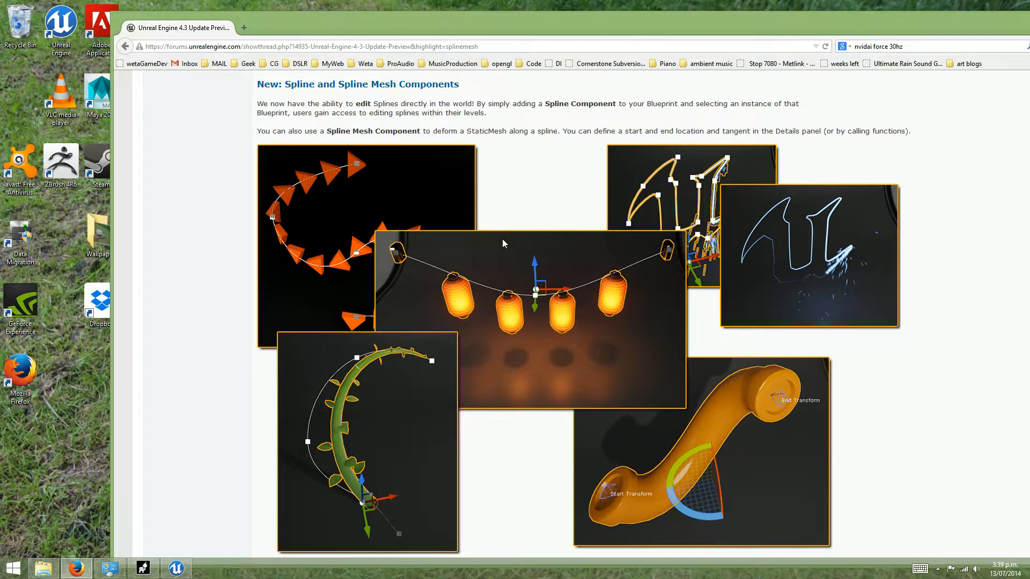
pyautogui.scroll(-1, 504, 236)
pyautogui.scroll(1, 589, 241)
# - Launch the Unreal Engine editor and create a new Blank project named SplineMeshExample
pyautogui.click(60, 29)
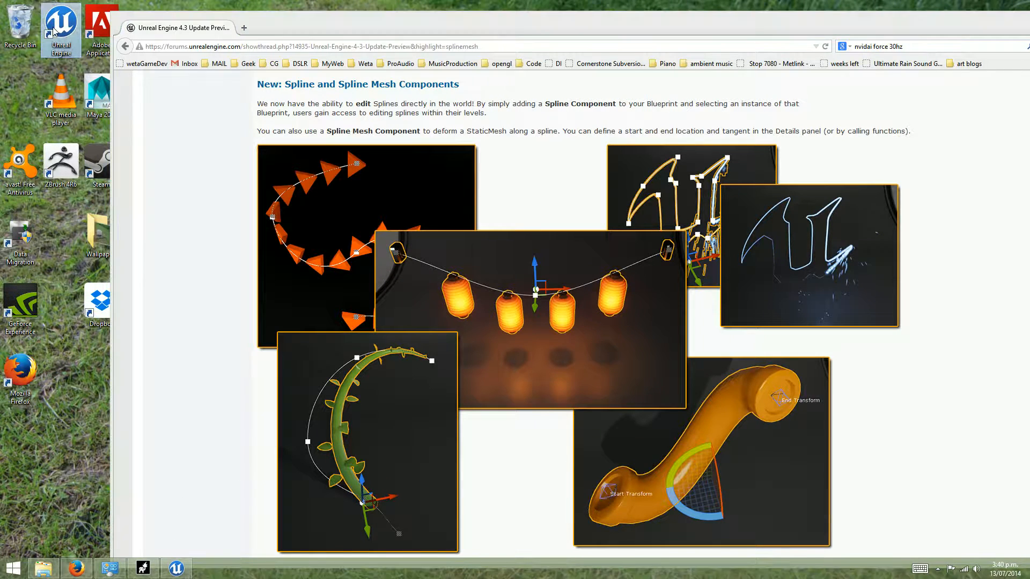
pyautogui.click(178, 572)
pyautogui.click(340, 176)
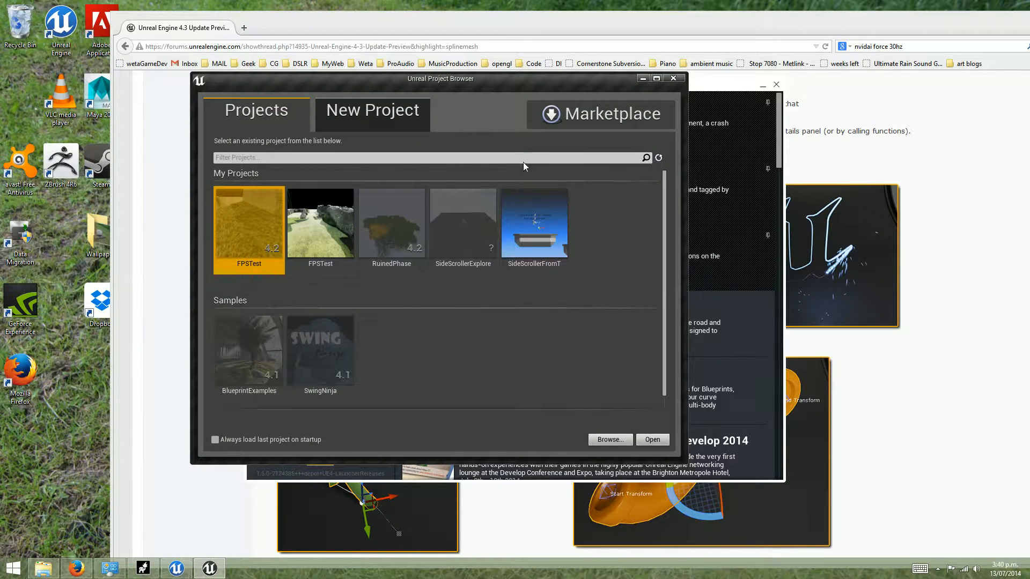
pyautogui.click(370, 113)
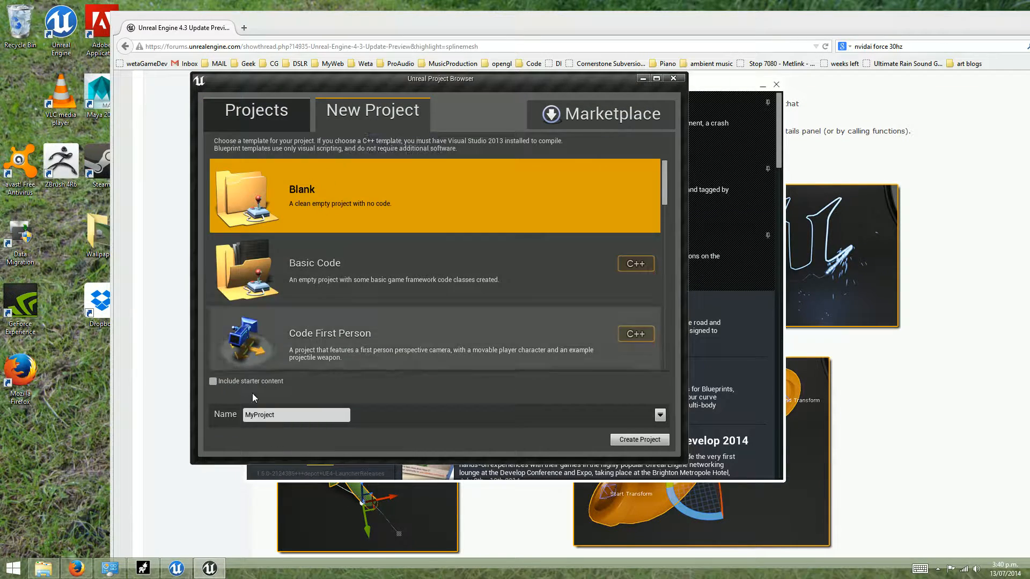
pyautogui.doubleClick(281, 414)
pyautogui.write('SplineMeshExample')
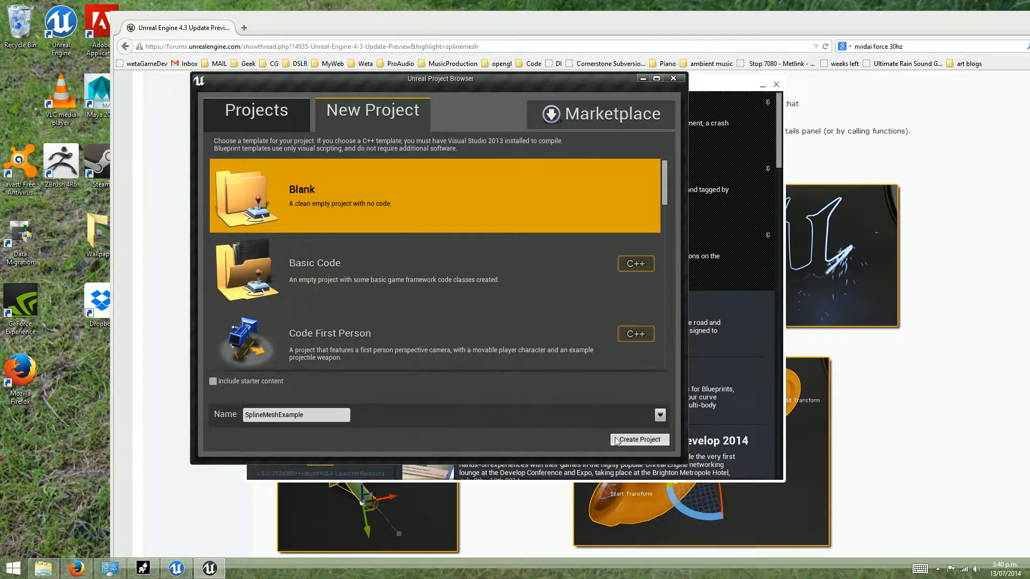
pyautogui.click(639, 439)
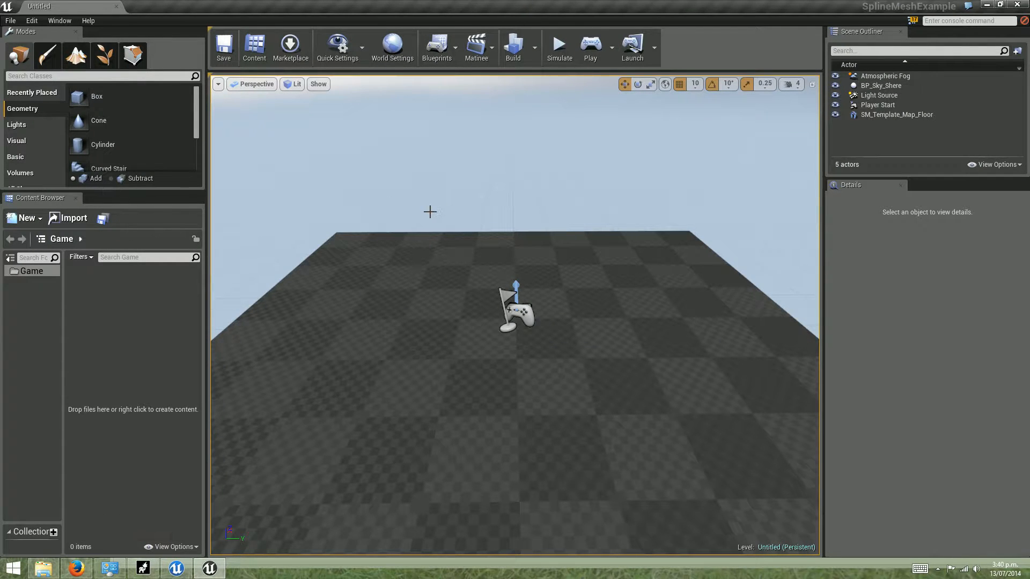
# - Create a Blueprint asset with Actor as its parent class and name it SplineComponent
pyautogui.moveTo(497, 261); pyautogui.dragTo(463, 292, button='right')
pyautogui.rightClick(117, 293)
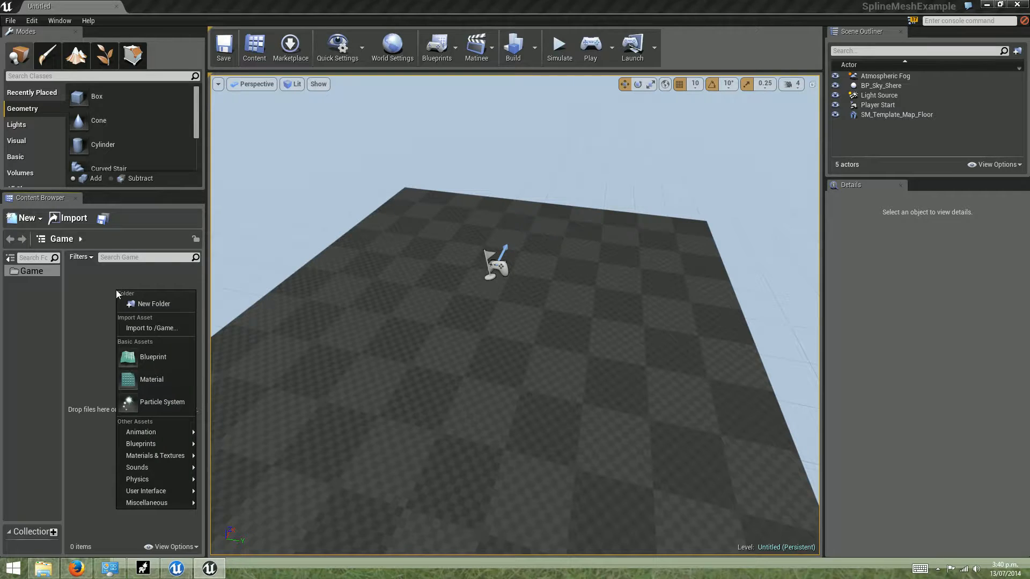
pyautogui.click(149, 356)
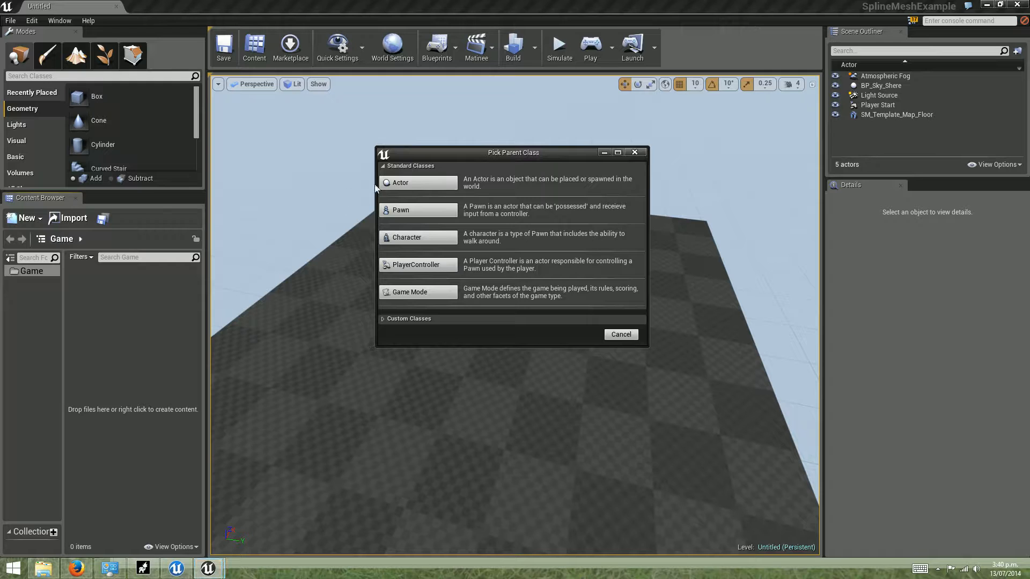
pyautogui.click(405, 182)
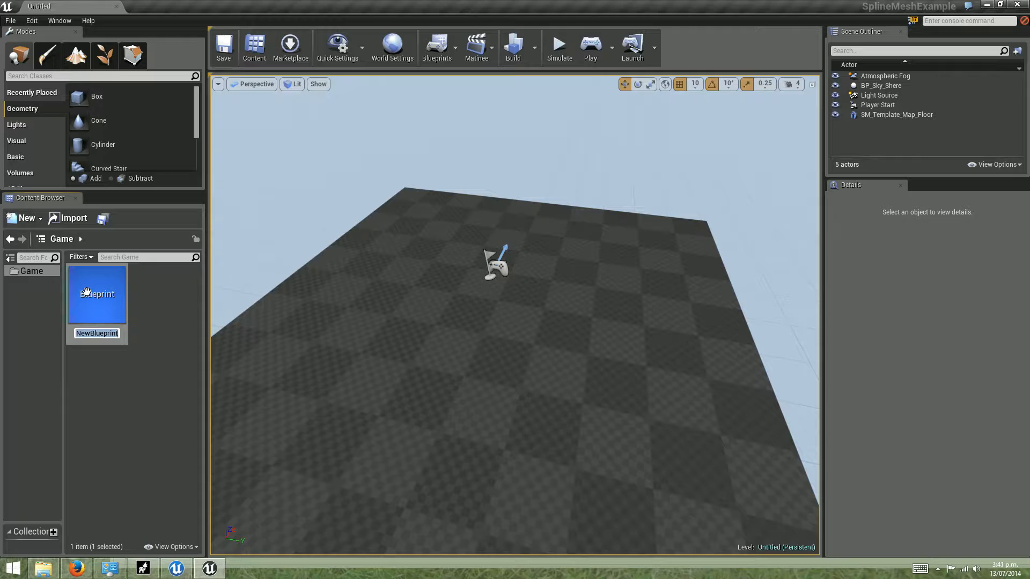
pyautogui.write('SplineComponent')
pyautogui.press('Return')
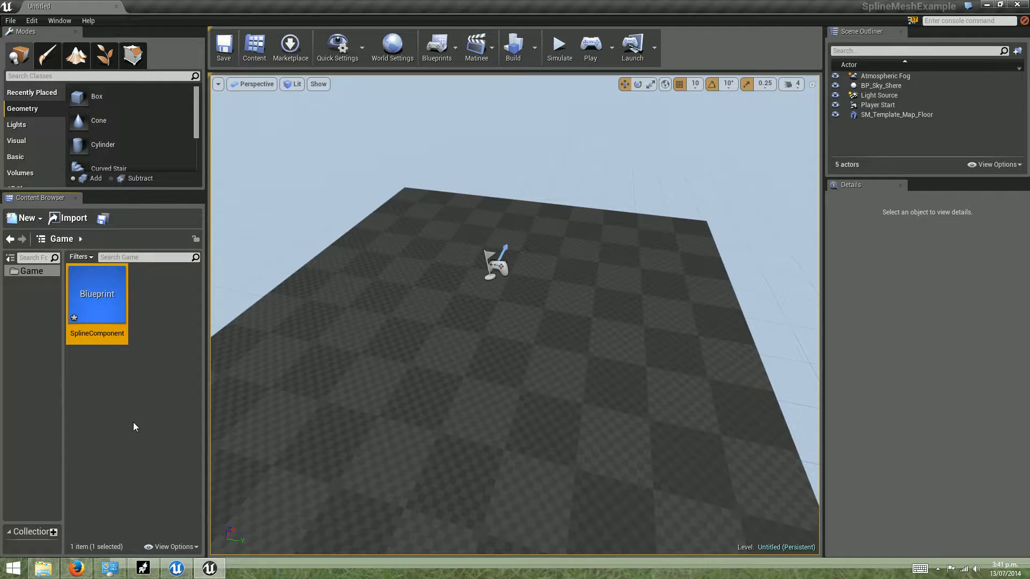
# - Rename the new Blueprint asset as SplineComponentBP
pyautogui.click(121, 333)
pyautogui.click(123, 333)
pyautogui.write('BP')
pyautogui.press('Return')
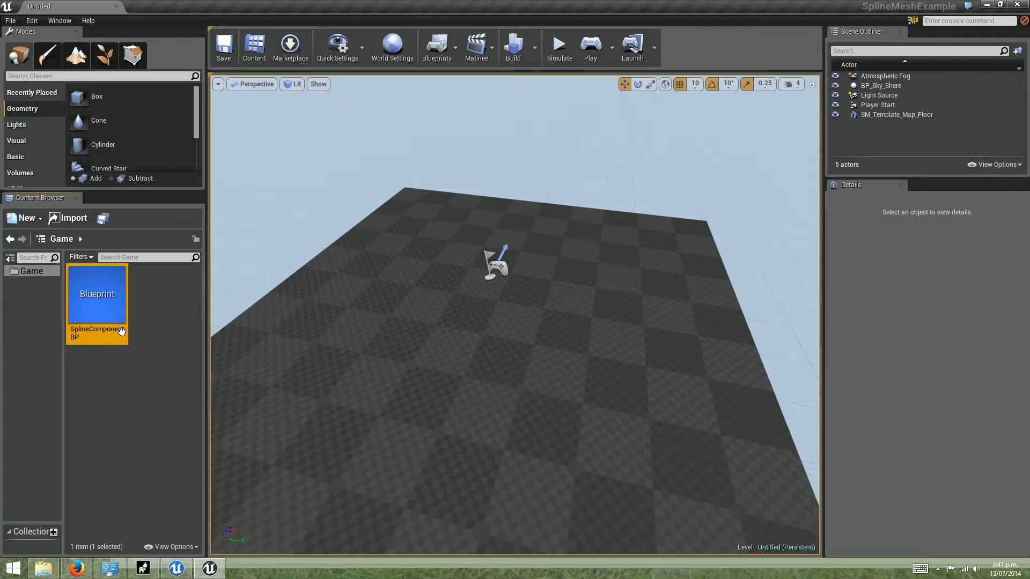
# - Open the SplineComponentBP Blueprint for editing and add a Spline component from the Shapes category
pyautogui.doubleClick(120, 275)
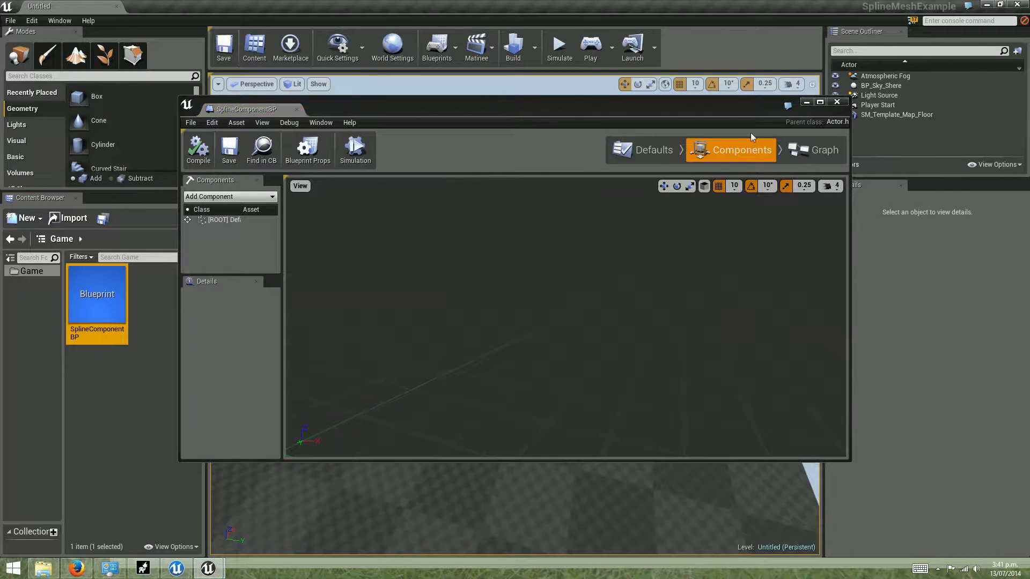
pyautogui.click(820, 102)
pyautogui.moveTo(156, 270); pyautogui.dragTo(259, 270)
pyautogui.click(64, 117)
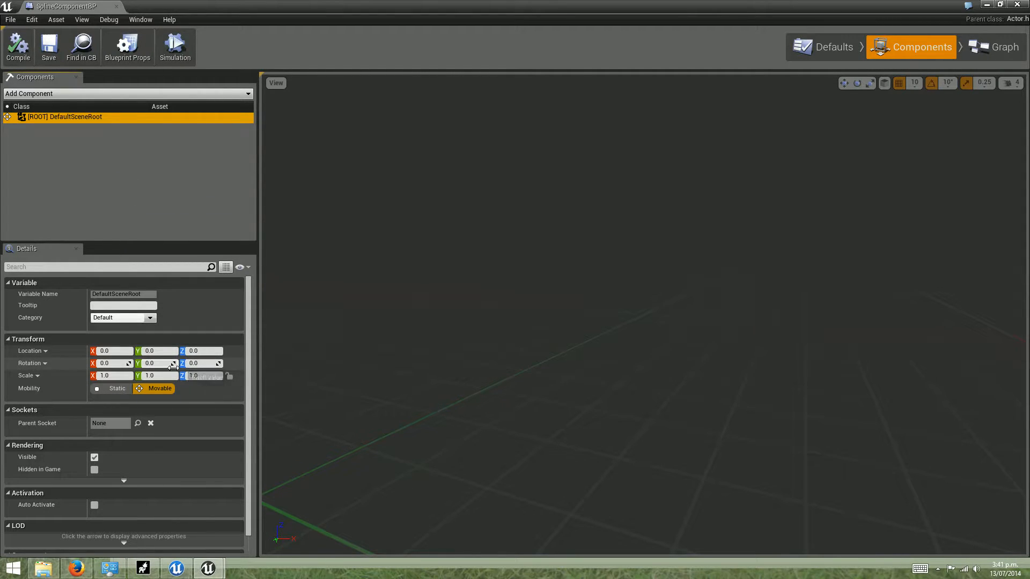
pyautogui.click(27, 94)
pyautogui.scroll(-10, 73, 193)
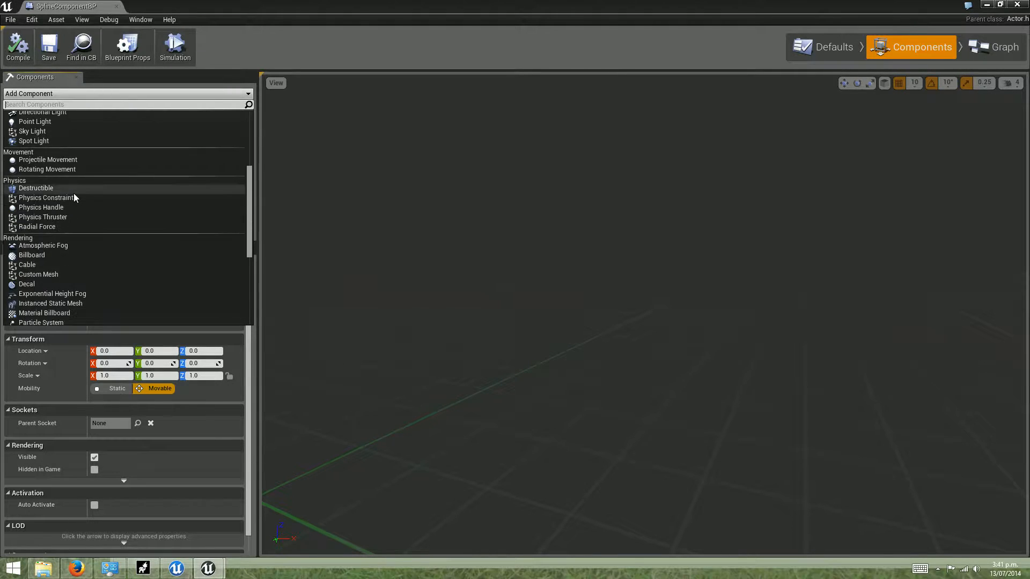
pyautogui.scroll(-3, 73, 193)
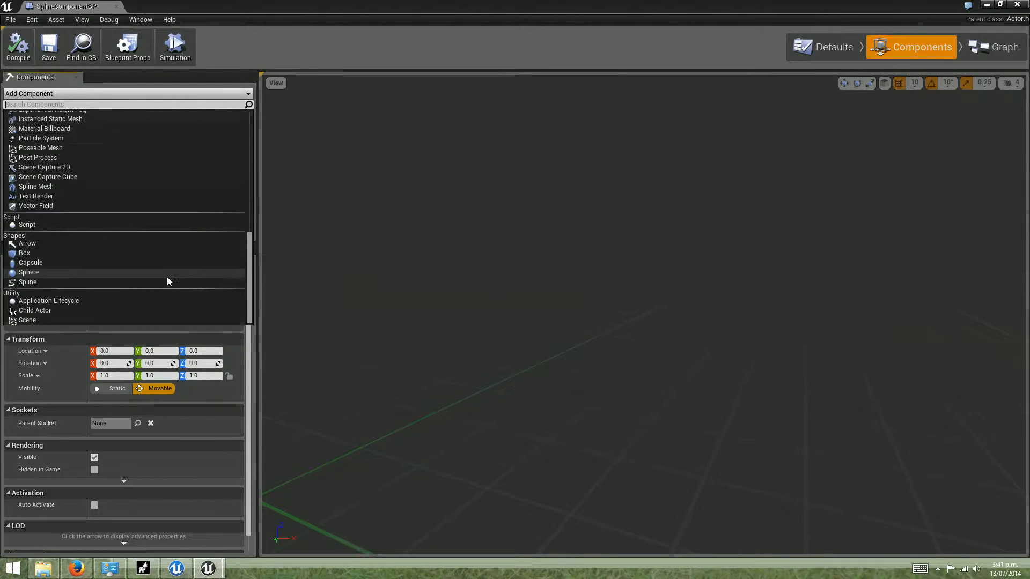
pyautogui.click(28, 282)
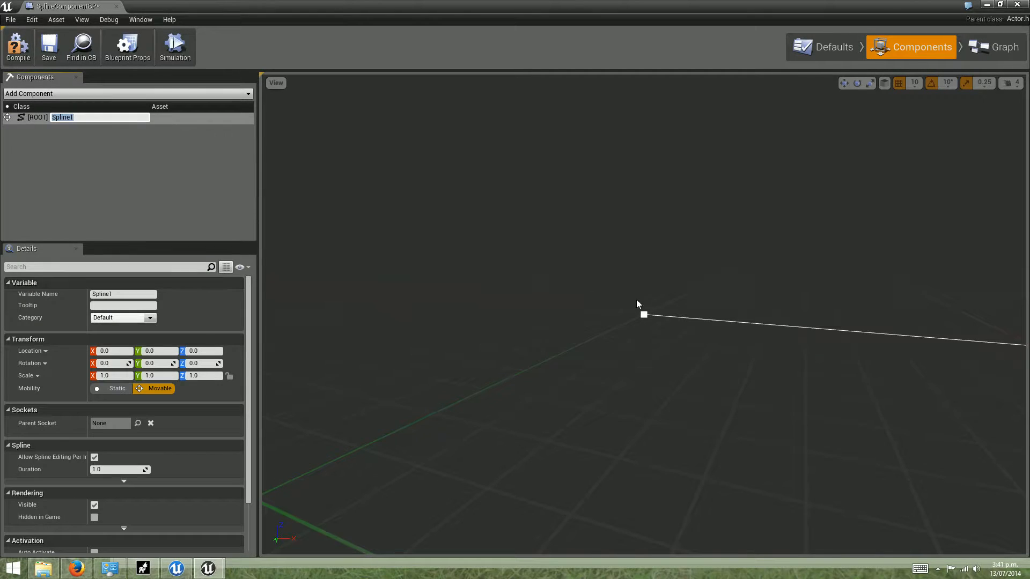
# - Compile the SplineComponentBP Blueprint and close its editor window
pyautogui.scroll(-5, 707, 275)
pyautogui.moveTo(720, 269); pyautogui.dragTo(666, 275, button='middle')
pyautogui.scroll(1, 731, 266)
pyautogui.scroll(3, 665, 275)
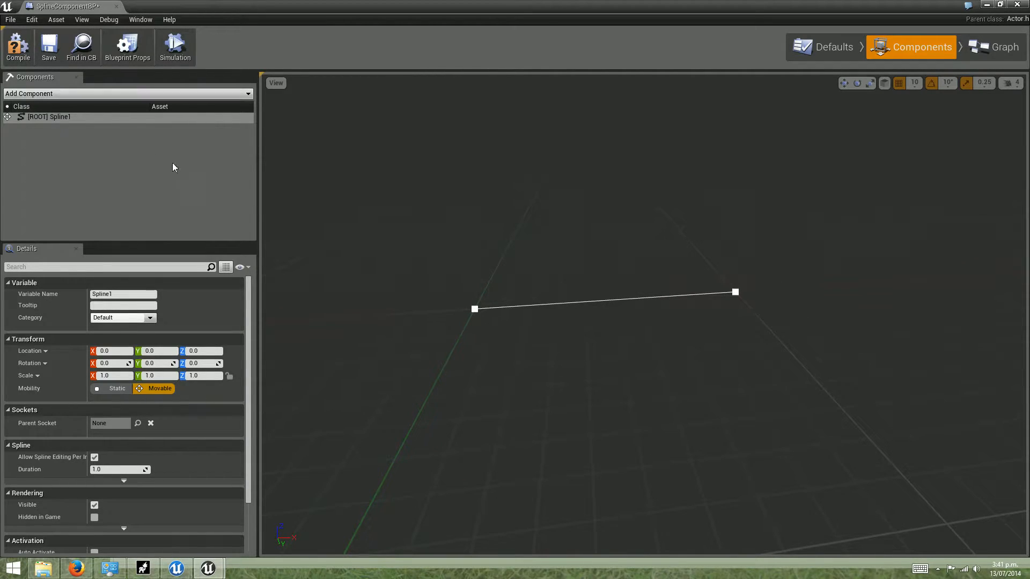
pyautogui.click(16, 51)
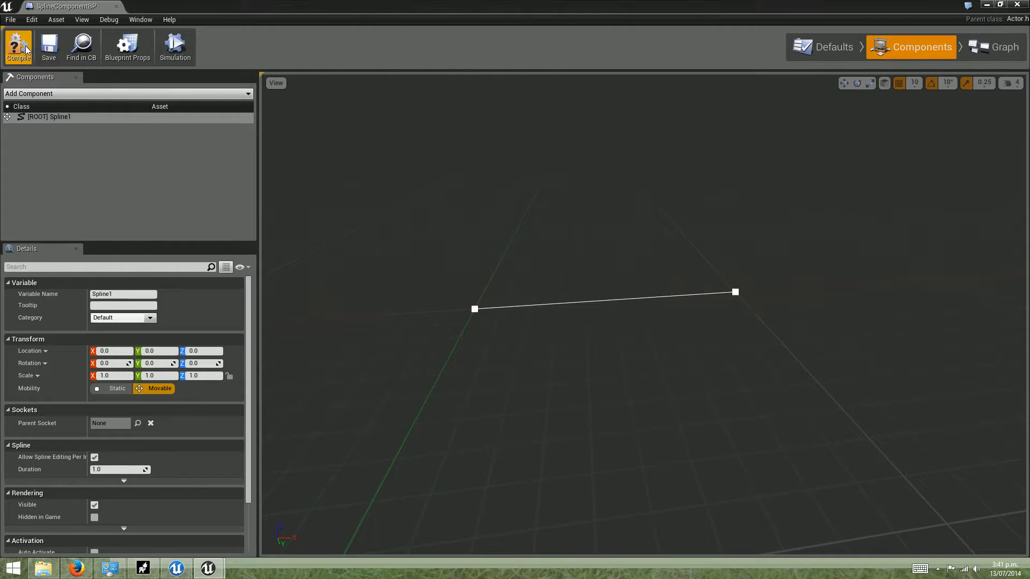
pyautogui.click(1016, 4)
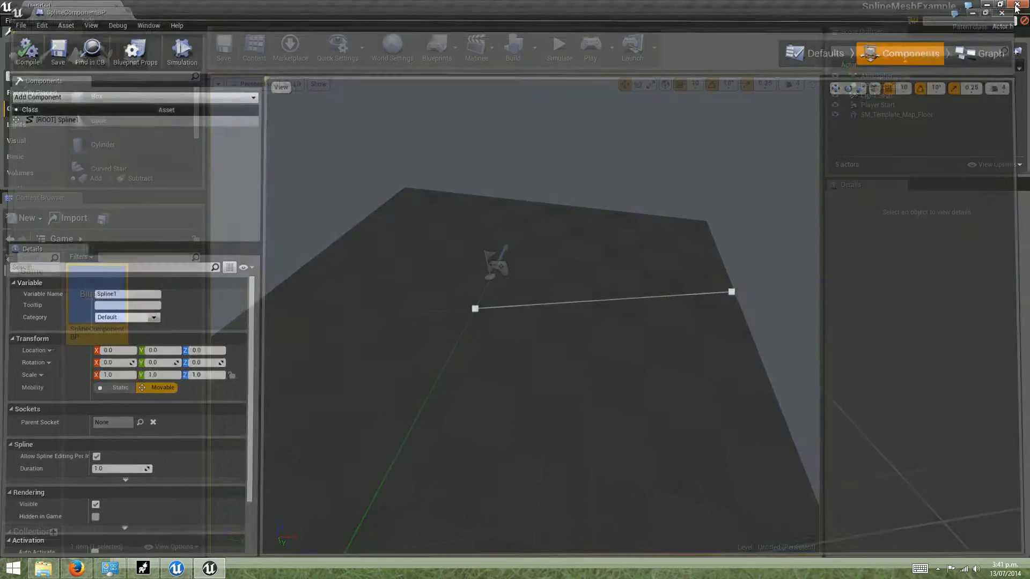
# - Place an instance of SplineComponentBP in the level, on the floor beside the Player Start
pyautogui.moveTo(494, 245)
pyautogui.mouseDown()
pyautogui.moveTo(494, 236)
pyautogui.moveTo(494, 245)
pyautogui.mouseUp()
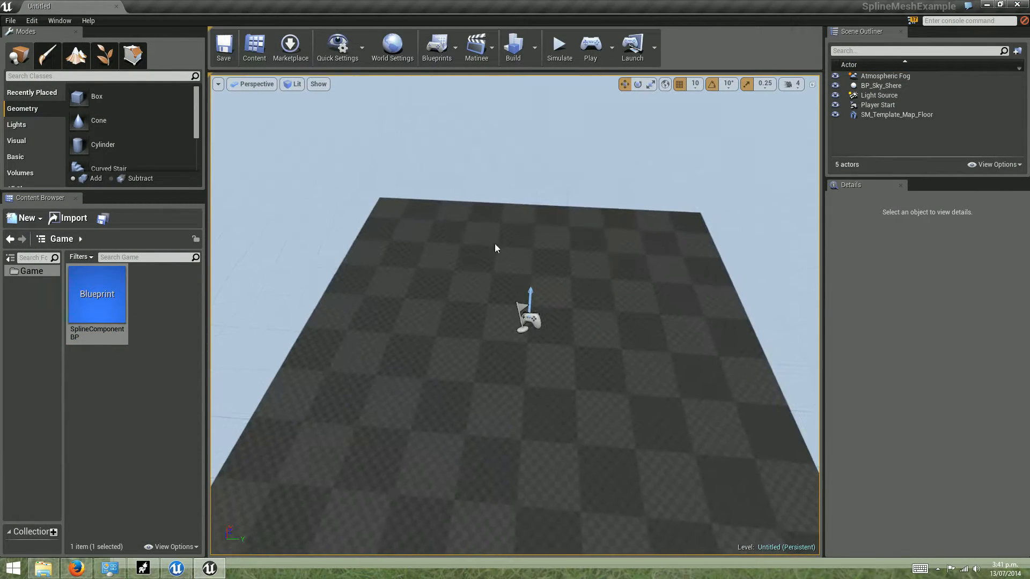
pyautogui.moveTo(89, 293); pyautogui.dragTo(457, 335)
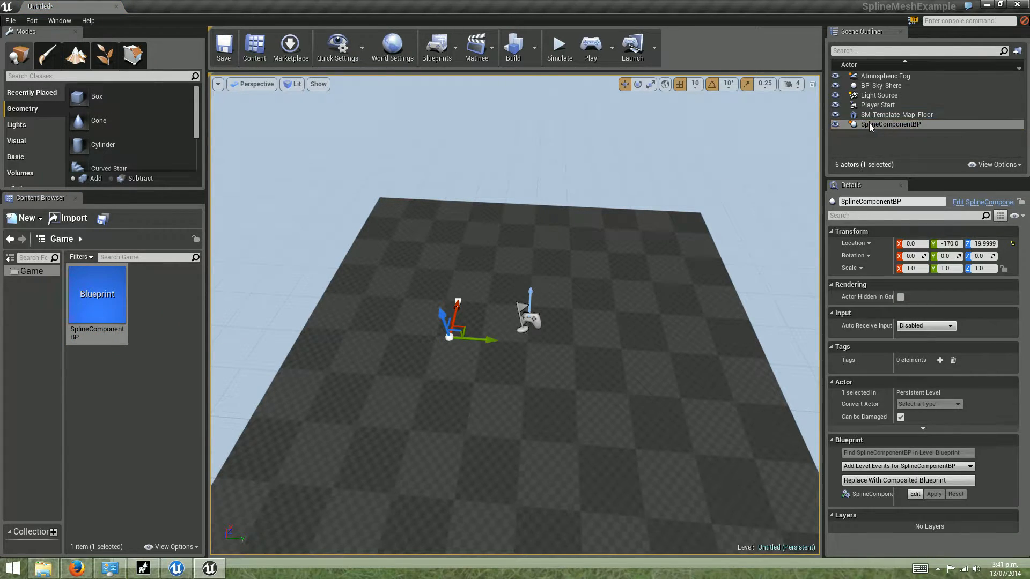
# - Duplicate the spline actor in the level and move the copy to about X -190 and Z 170
pyautogui.keyDown('alt'); pyautogui.moveTo(443, 321); pyautogui.dragTo(443, 301); pyautogui.keyUp('alt')
pyautogui.moveTo(443, 301); pyautogui.dragTo(475, 287, button='right')
pyautogui.moveTo(522, 257); pyautogui.dragTo(524, 205)
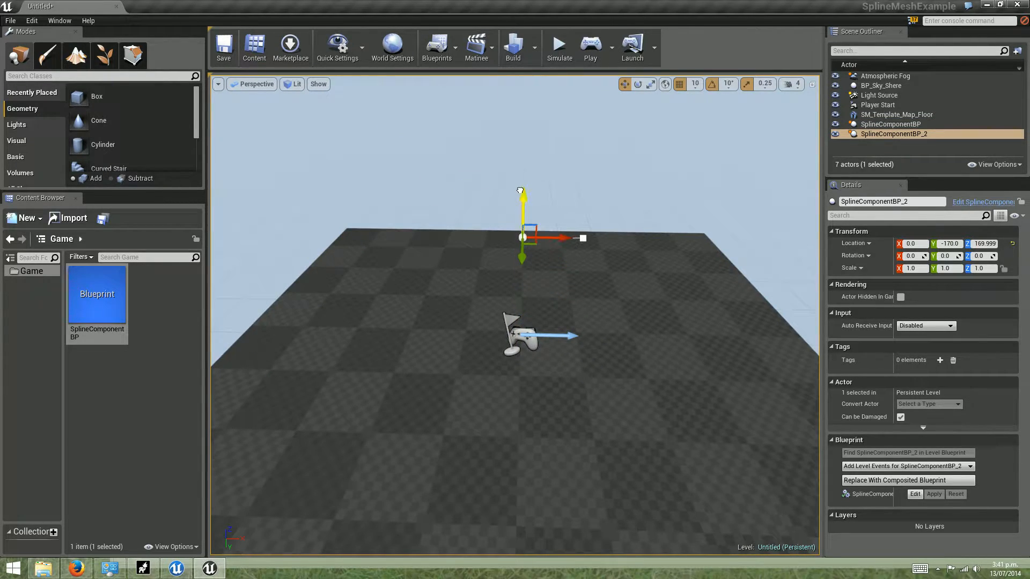
pyautogui.moveTo(557, 238); pyautogui.dragTo(437, 238)
pyautogui.moveTo(469, 268); pyautogui.dragTo(434, 258, button='right')
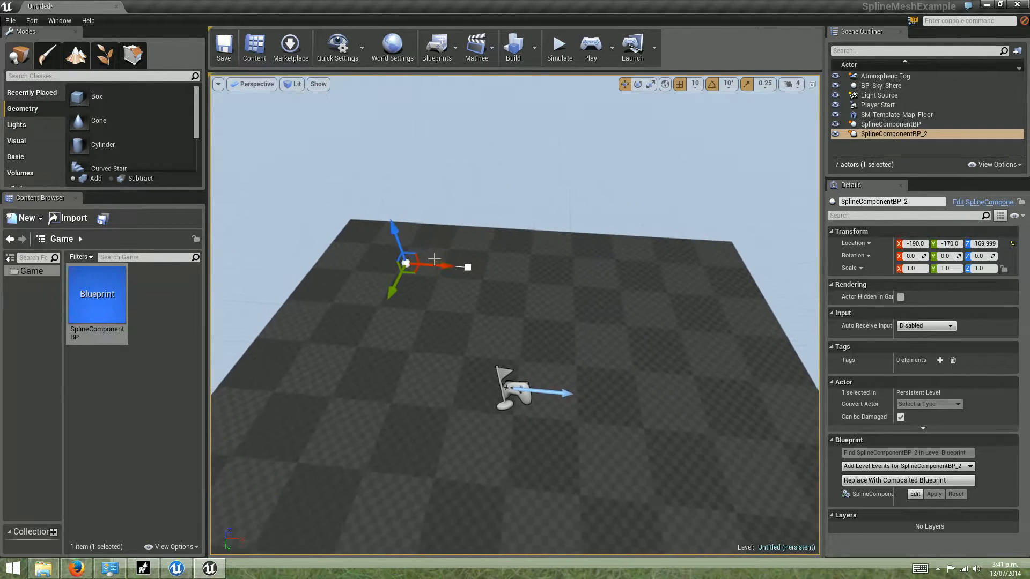
# - Delete the duplicate spline actor SplineComponentBP_2 from the level
pyautogui.click(420, 243)
pyautogui.click(881, 86)
pyautogui.click(927, 132)
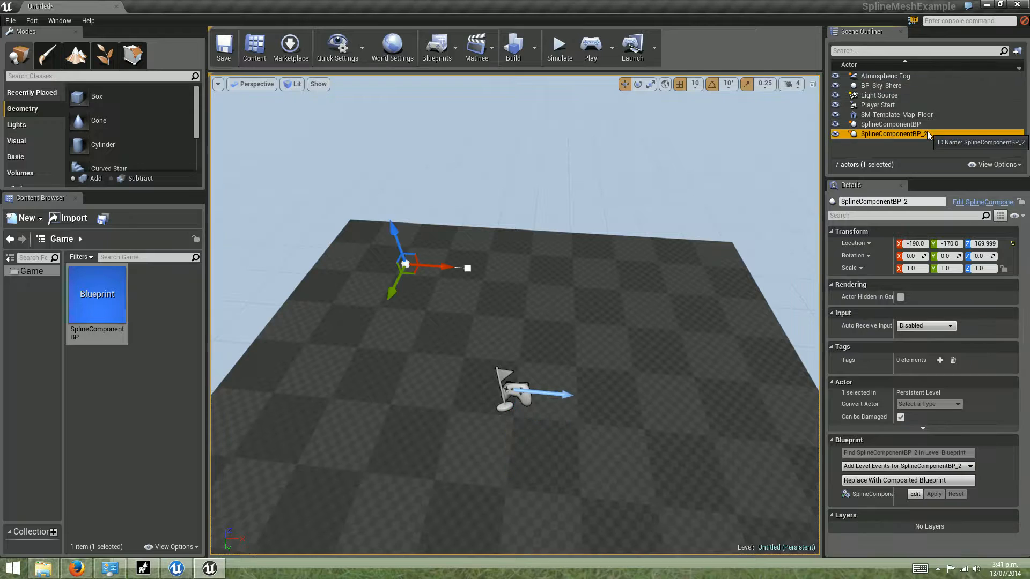
pyautogui.rightClick(926, 133)
pyautogui.moveTo(917, 255)
pyautogui.moveTo(926, 229)
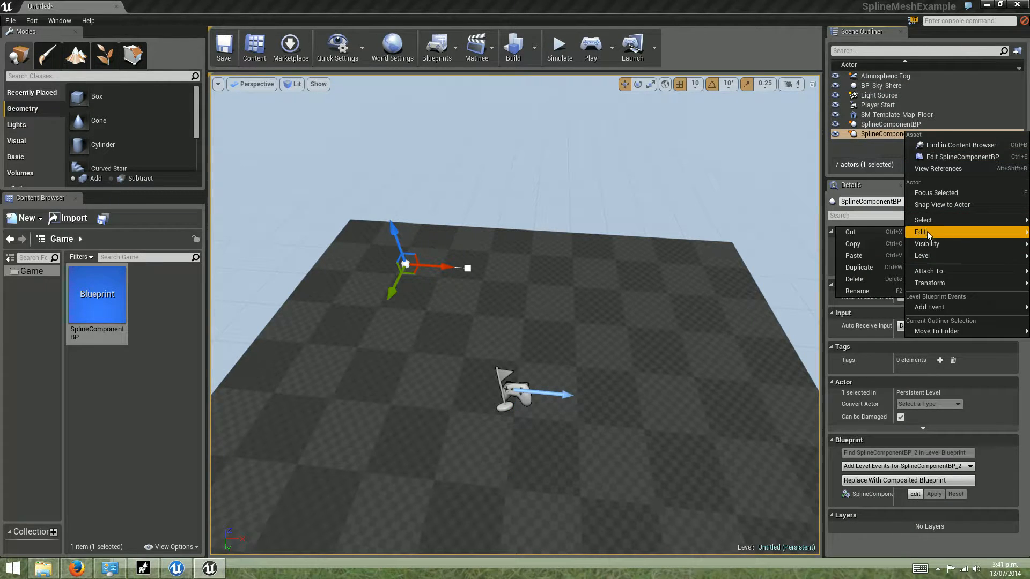
pyautogui.click(863, 279)
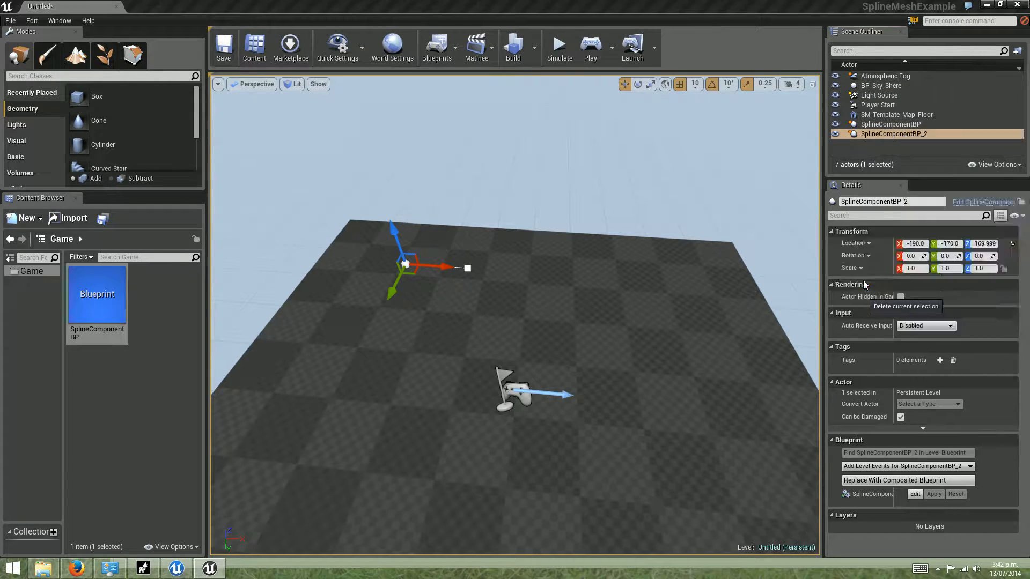
# - Move the SplineComponentBP actor to about X -170, Y -120 and Z 180
pyautogui.click(893, 125)
pyautogui.moveTo(526, 276); pyautogui.dragTo(525, 215)
pyautogui.moveTo(563, 252); pyautogui.dragTo(482, 251)
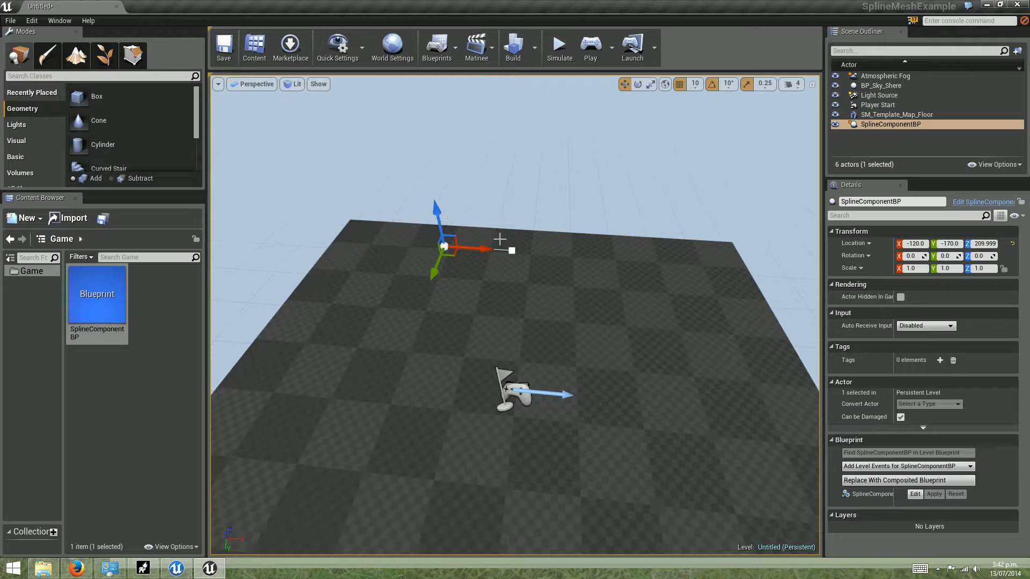
pyautogui.moveTo(481, 249)
pyautogui.mouseDown()
pyautogui.moveTo(455, 250)
pyautogui.moveTo(467, 249)
pyautogui.mouseUp()
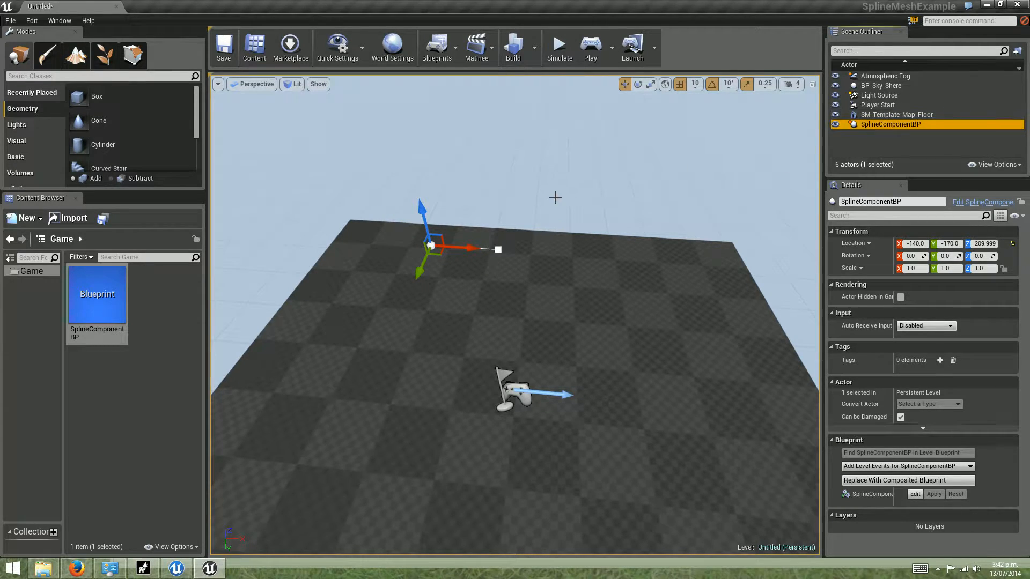
pyautogui.moveTo(469, 248); pyautogui.dragTo(430, 245)
pyautogui.moveTo(412, 287)
pyautogui.mouseDown()
pyautogui.moveTo(403, 328)
pyautogui.moveTo(424, 268)
pyautogui.moveTo(483, 241)
pyautogui.moveTo(426, 274)
pyautogui.mouseUp()
# - Reposition the spline's start and end points individually so the spline is stretched across the floor
pyautogui.click(474, 288)
pyautogui.moveTo(485, 277); pyautogui.dragTo(602, 217)
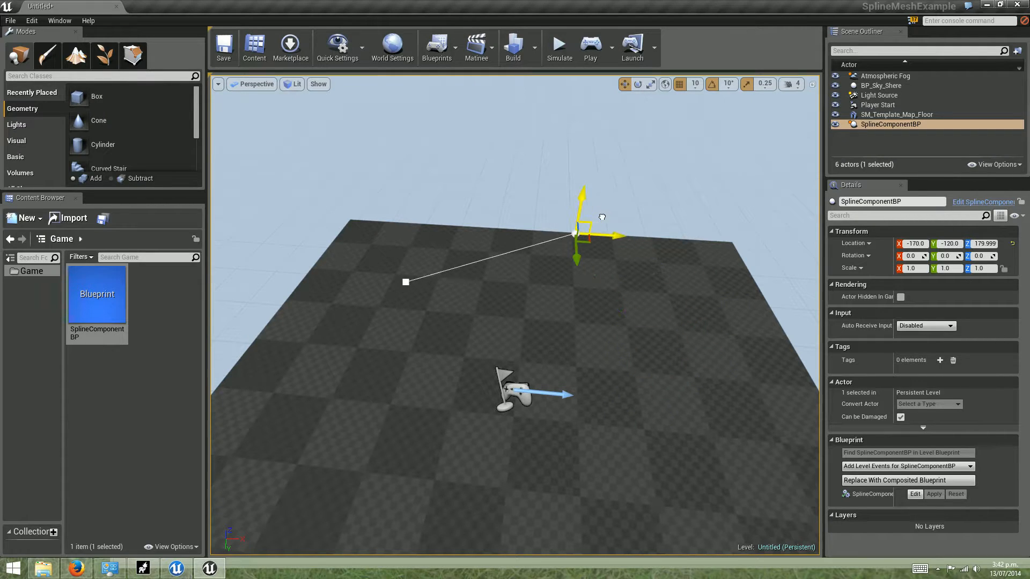
pyautogui.click(405, 282)
pyautogui.moveTo(416, 273); pyautogui.dragTo(448, 265)
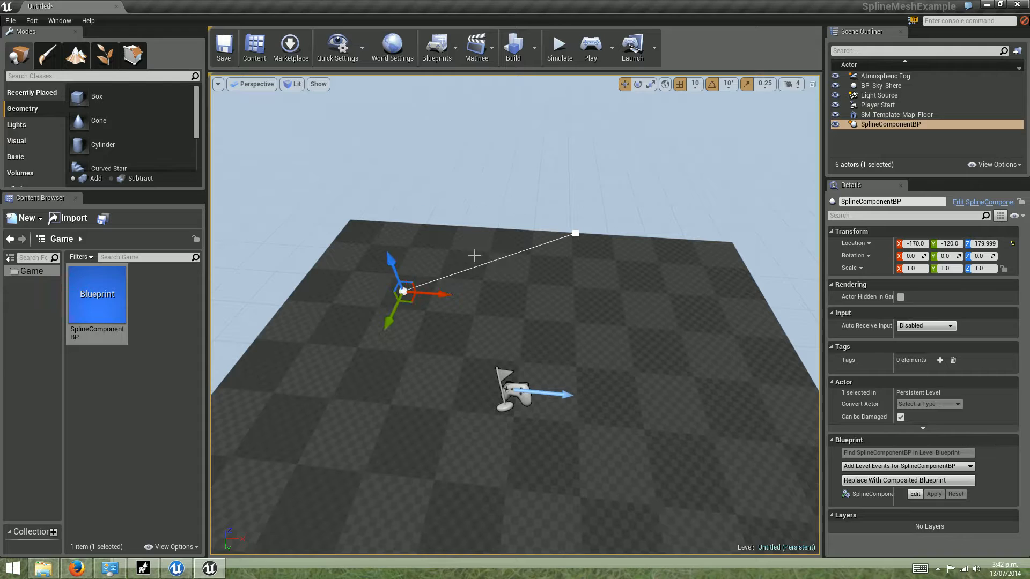
pyautogui.click(575, 233)
pyautogui.moveTo(584, 236); pyautogui.dragTo(592, 310)
pyautogui.click(874, 124)
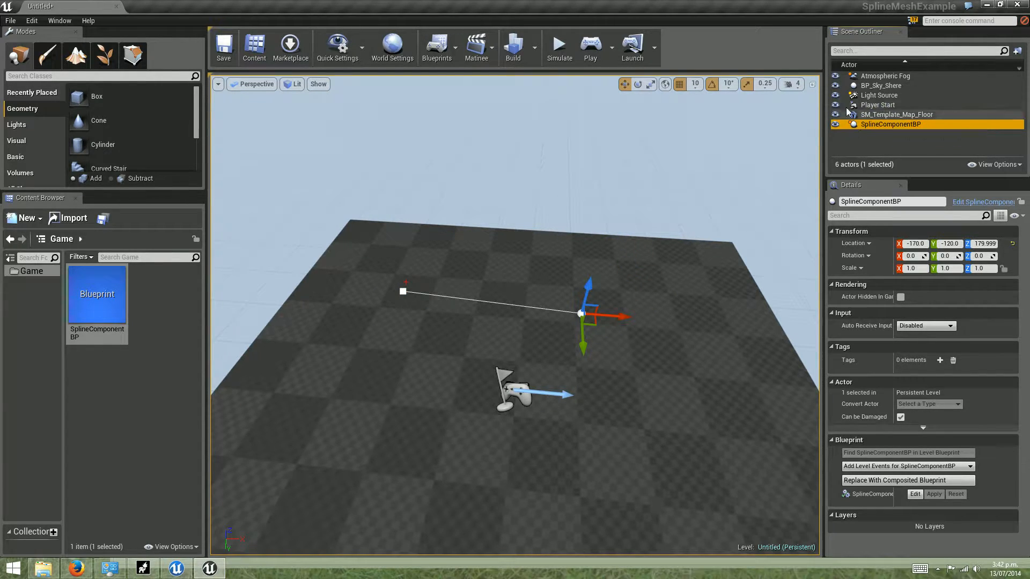
pyautogui.moveTo(593, 309); pyautogui.dragTo(644, 189)
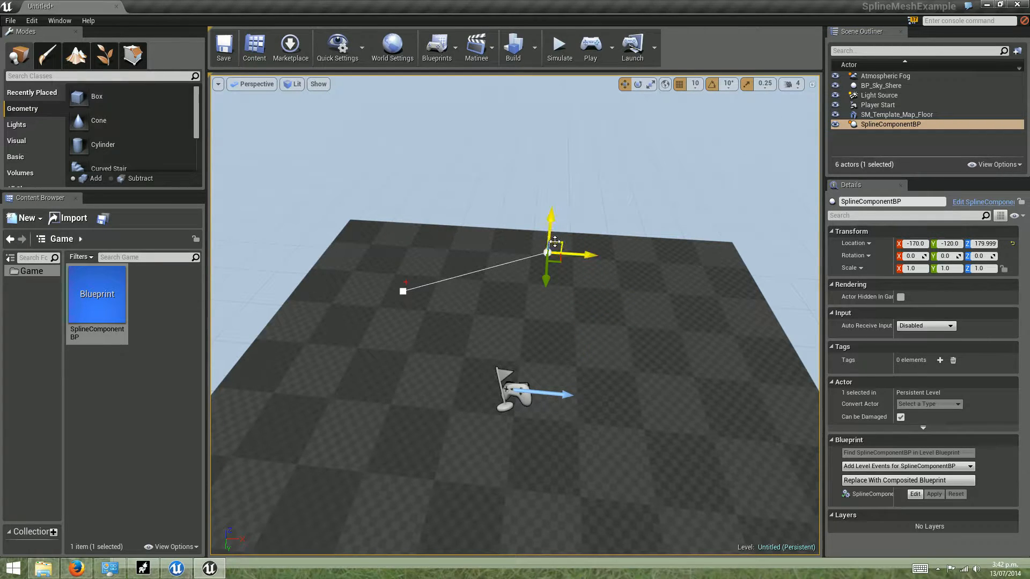
# - Move the whole SplineComponentBP actor to about X -120 and Z 220, and raise the spline's end point
pyautogui.click(526, 179)
pyautogui.click(890, 125)
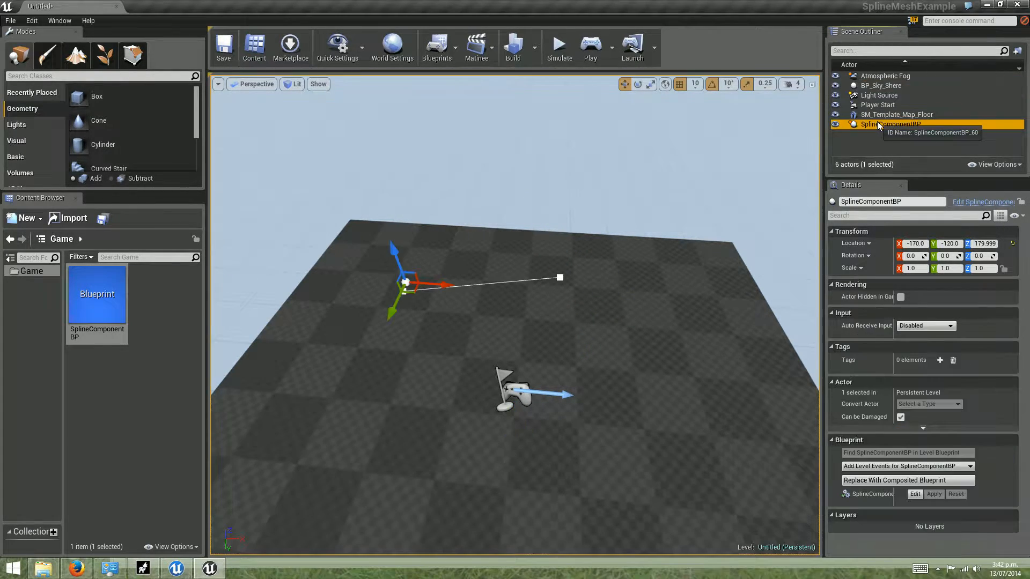
pyautogui.moveTo(414, 275); pyautogui.dragTo(440, 256)
pyautogui.click(605, 256)
pyautogui.moveTo(619, 247); pyautogui.dragTo(591, 223)
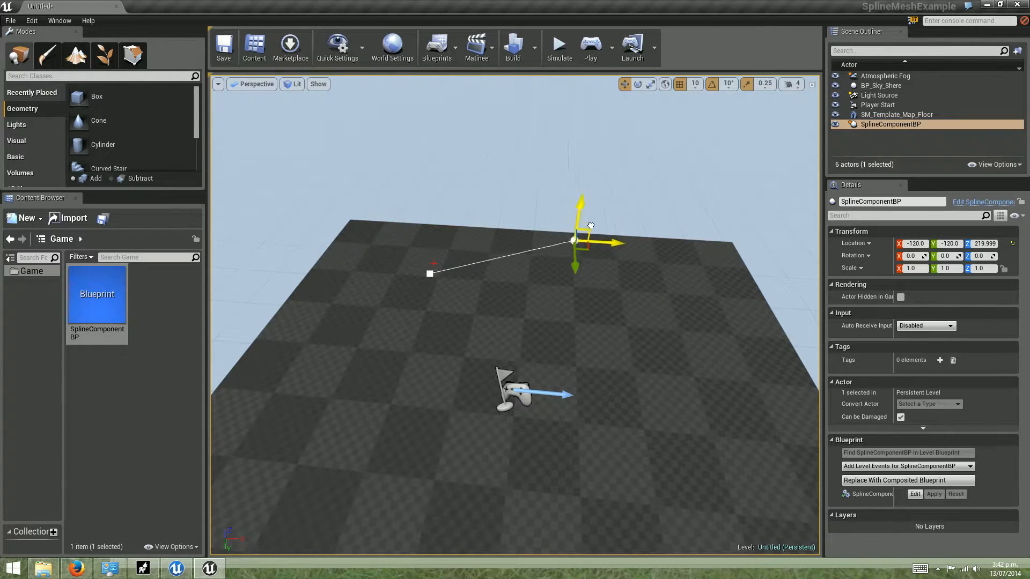
# - Move the spline's start point closer to its end point, and switch the selection between the whole SplineComponentBP actor and the end point
pyautogui.click(430, 273)
pyautogui.moveTo(430, 272); pyautogui.dragTo(478, 260)
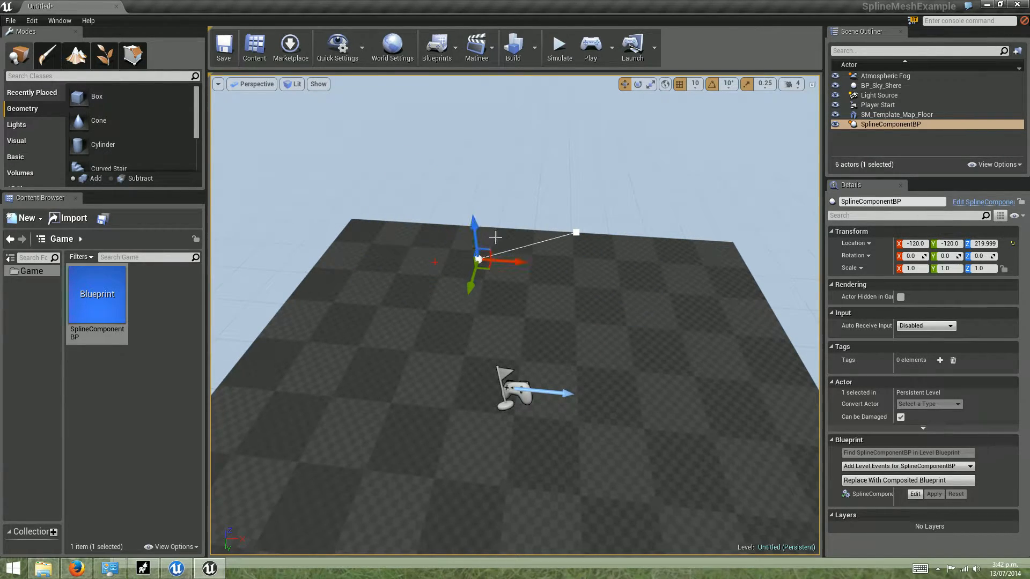
pyautogui.click(890, 123)
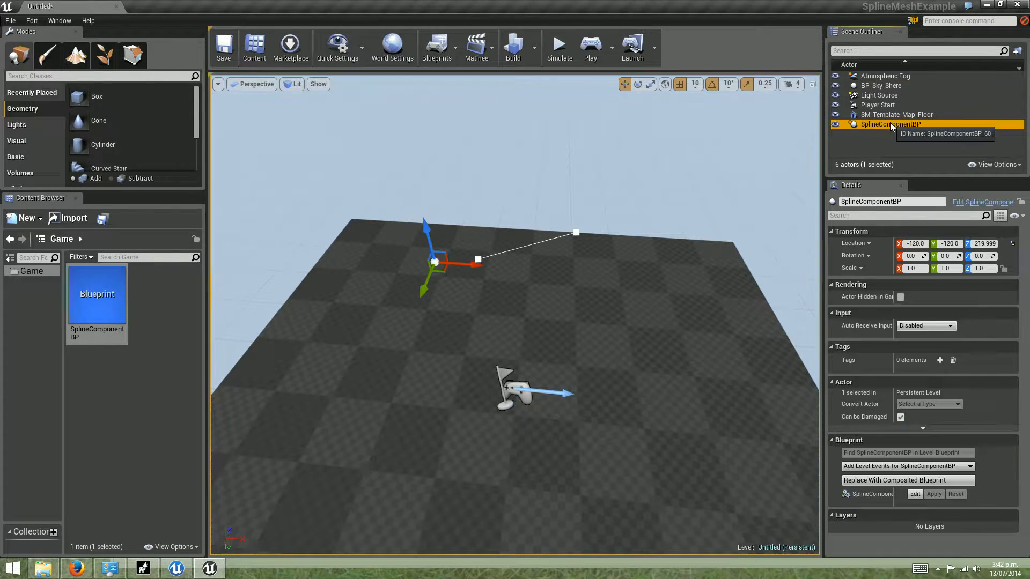
pyautogui.click(513, 179)
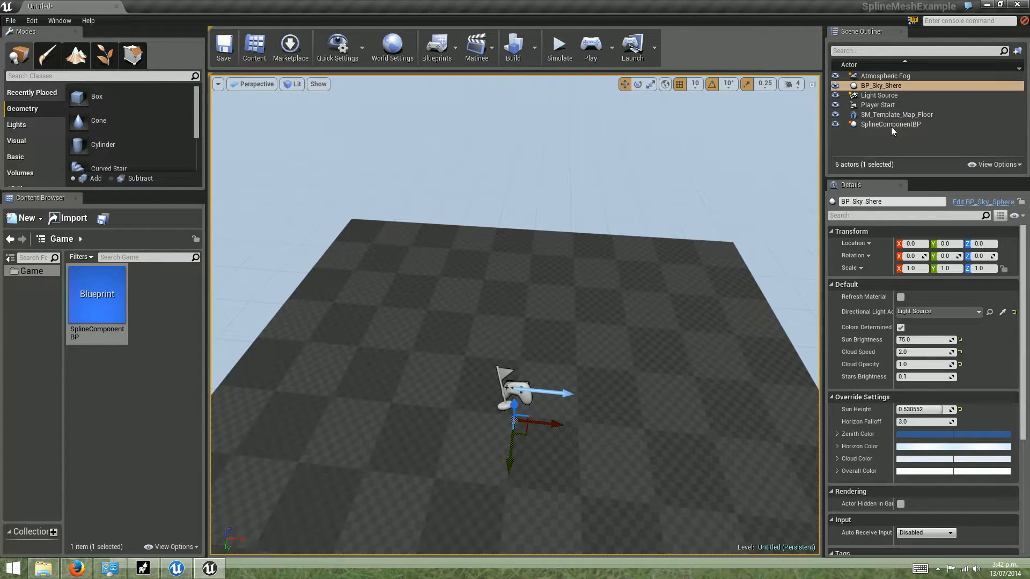
pyautogui.click(874, 125)
pyautogui.click(575, 233)
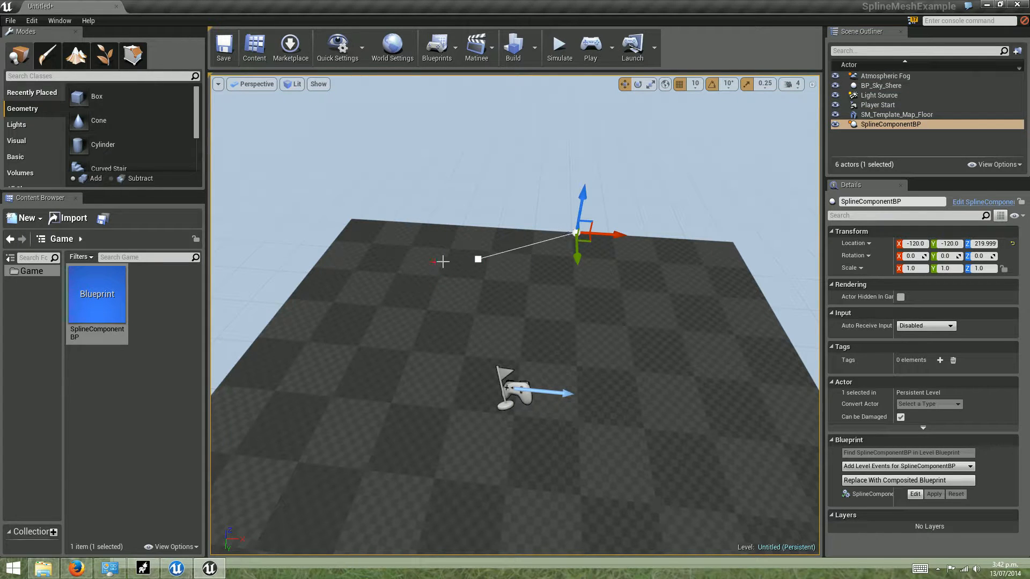
pyautogui.scroll(3, 418, 265)
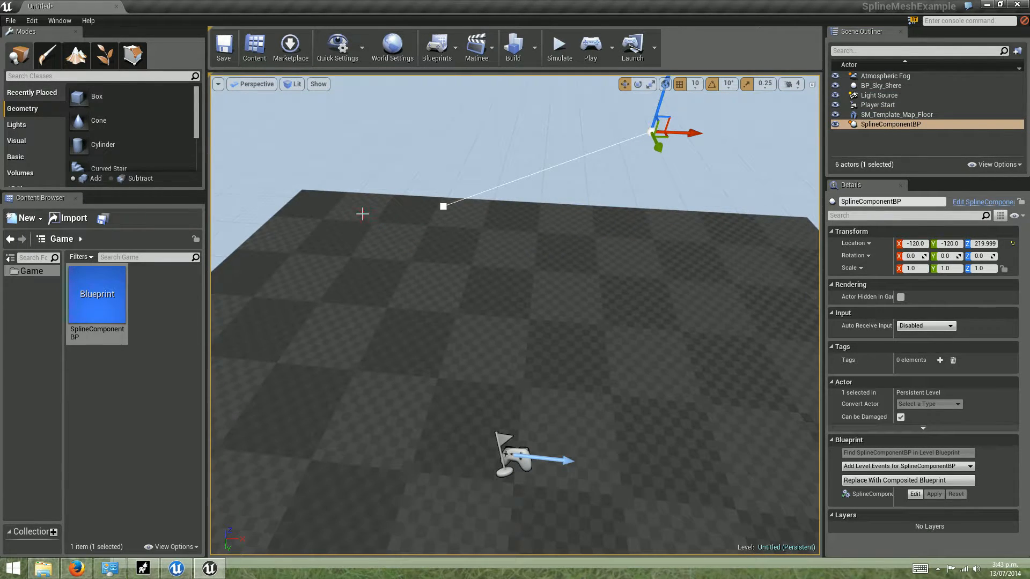
pyautogui.moveTo(372, 222); pyautogui.dragTo(387, 261, button='right')
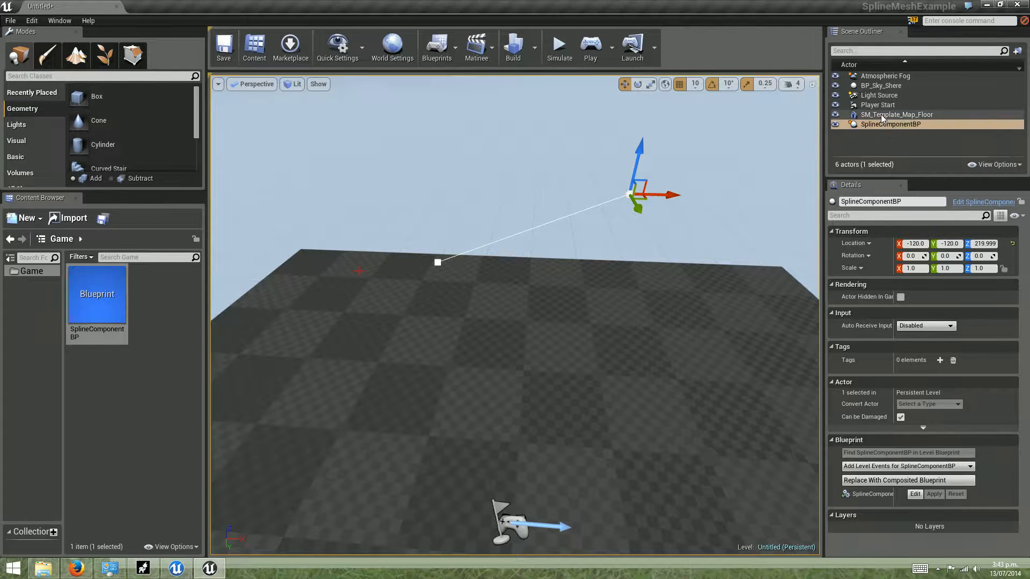
# - Move the SplineComponentBP actor to about X -110, Y -120 and Z 190, and shift the spline's start point back beside the actor's origin
pyautogui.click(869, 124)
pyautogui.moveTo(371, 263); pyautogui.dragTo(376, 291)
pyautogui.click(455, 297)
# - Extend the spline with a third point pulled out of its end point, and position it near the floor's far edge
pyautogui.click(634, 242)
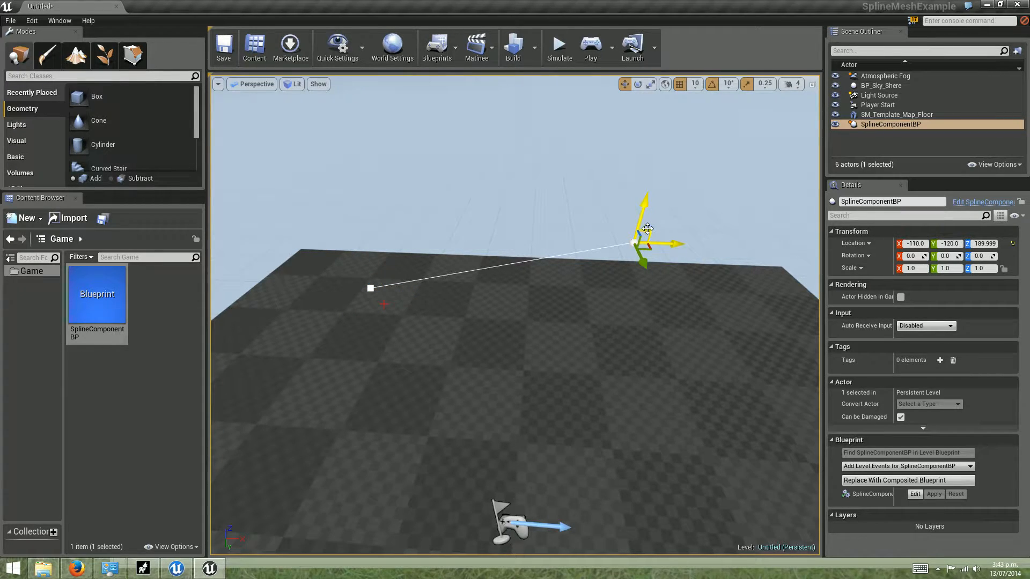
pyautogui.keyDown('alt'); pyautogui.moveTo(648, 231); pyautogui.dragTo(772, 119); pyautogui.keyUp('alt')
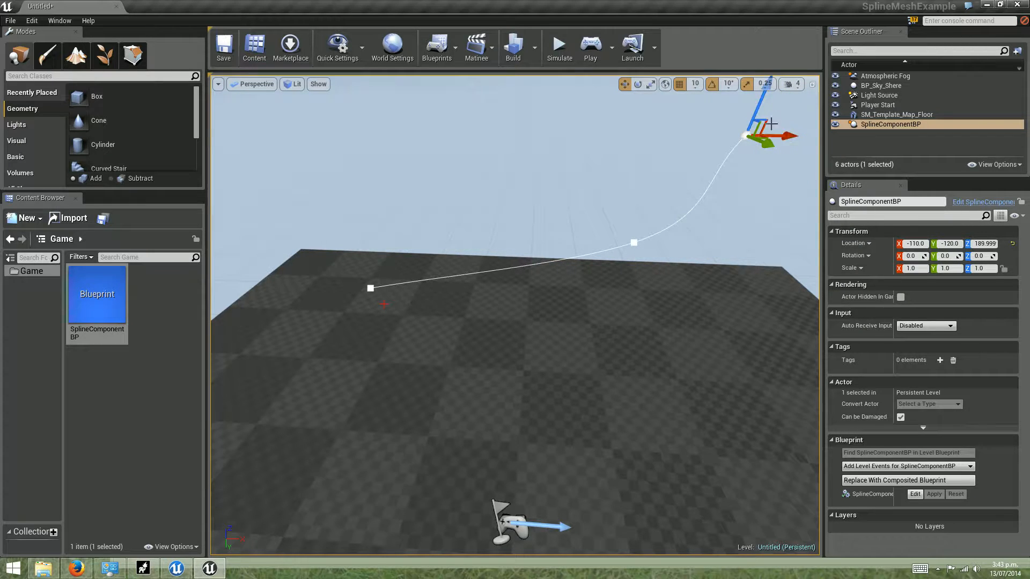
pyautogui.moveTo(739, 218); pyautogui.dragTo(742, 218, button='right')
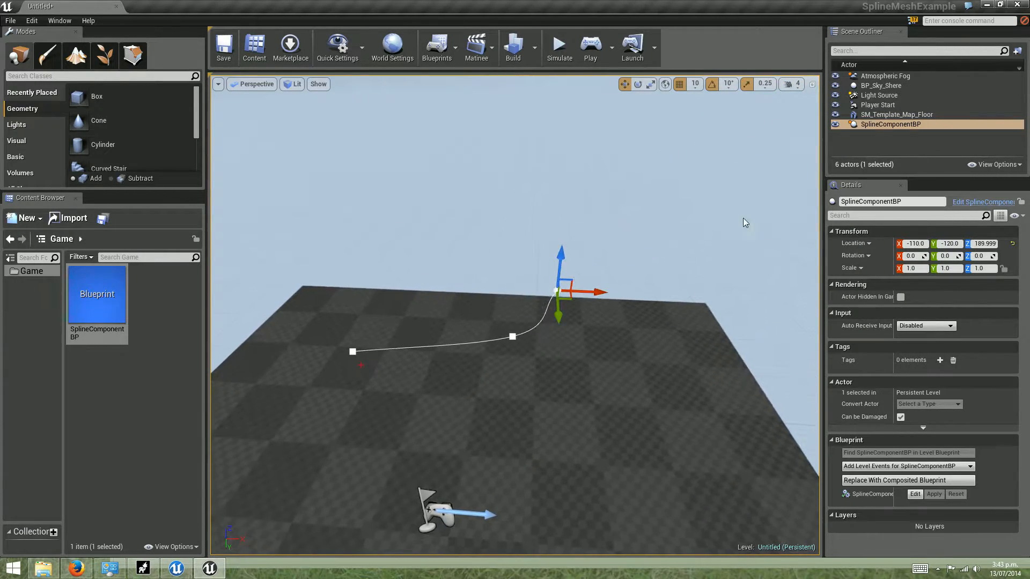
pyautogui.moveTo(572, 284); pyautogui.dragTo(640, 287)
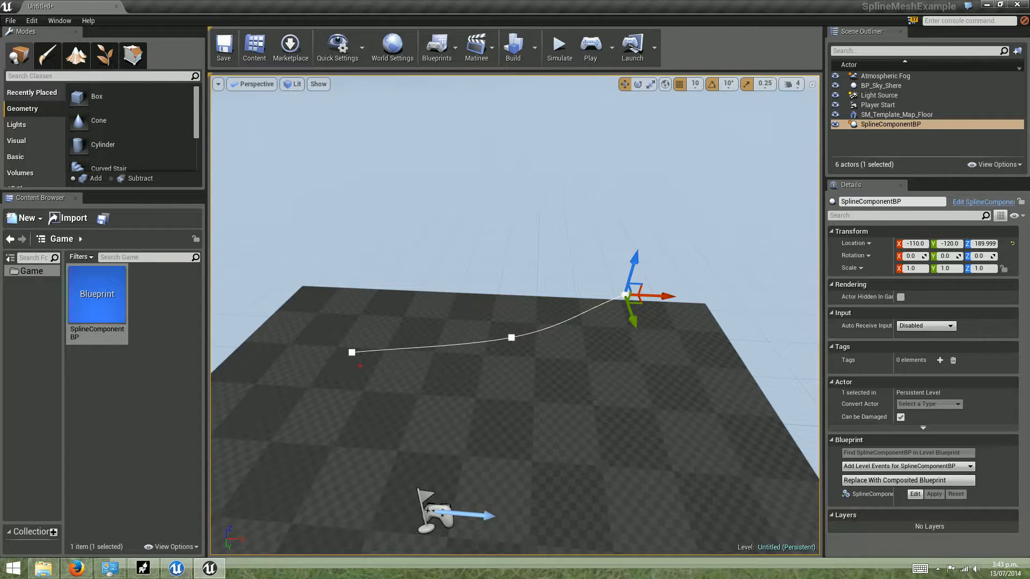
# - Extend the spline to four points and reposition its middle points so that it forms an S-shaped curve rising above the floor
pyautogui.click(512, 338)
pyautogui.keyDown('alt'); pyautogui.moveTo(517, 333); pyautogui.dragTo(693, 258); pyautogui.keyUp('alt')
pyautogui.click(626, 294)
pyautogui.keyDown('alt'); pyautogui.moveTo(533, 289); pyautogui.dragTo(592, 221); pyautogui.keyUp('alt')
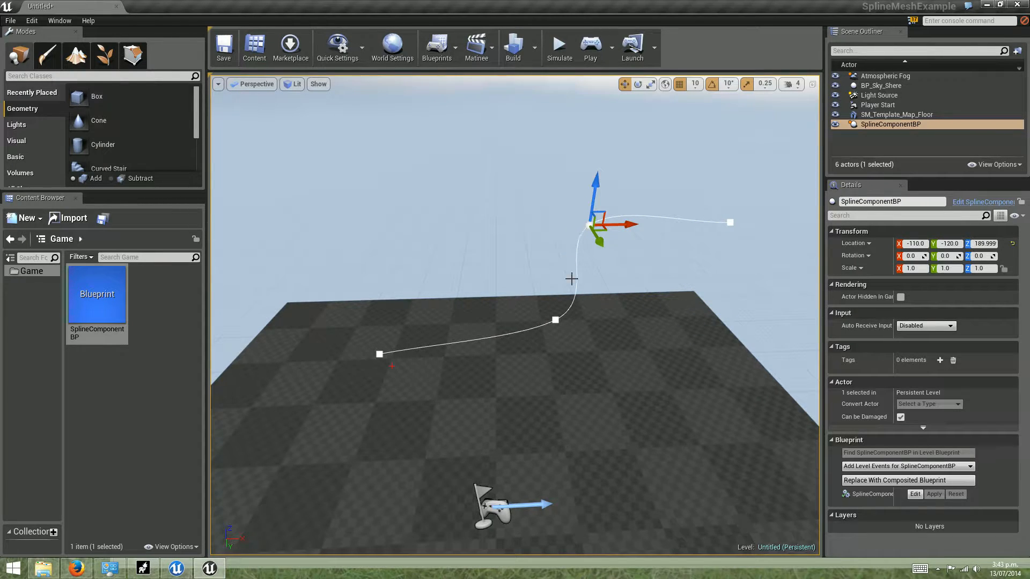
pyautogui.click(555, 320)
pyautogui.moveTo(566, 306); pyautogui.dragTo(535, 304)
# - Try to scale and rotate the spline's second and third points, and return to the move tool
pyautogui.press('r')
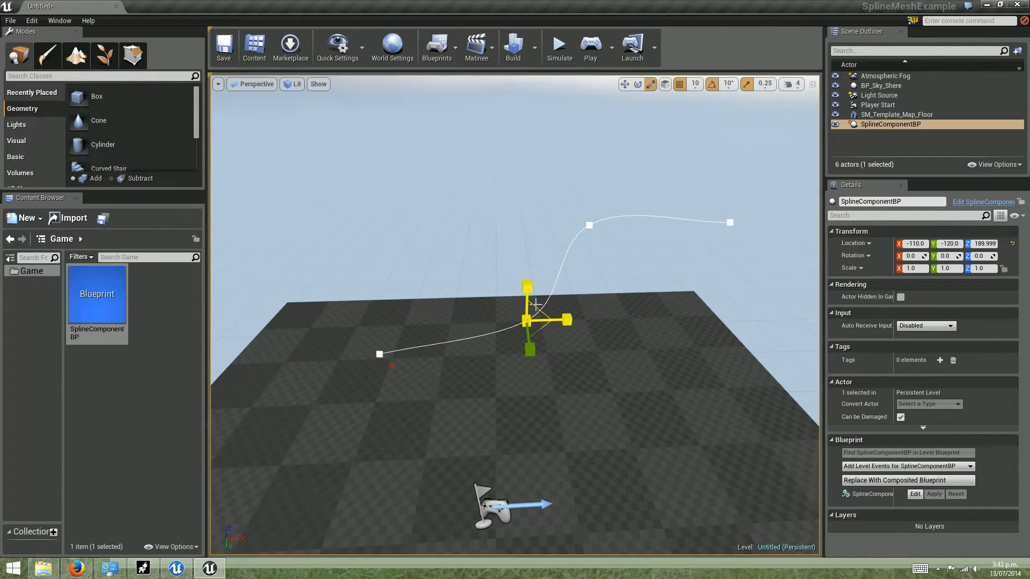
pyautogui.press('e')
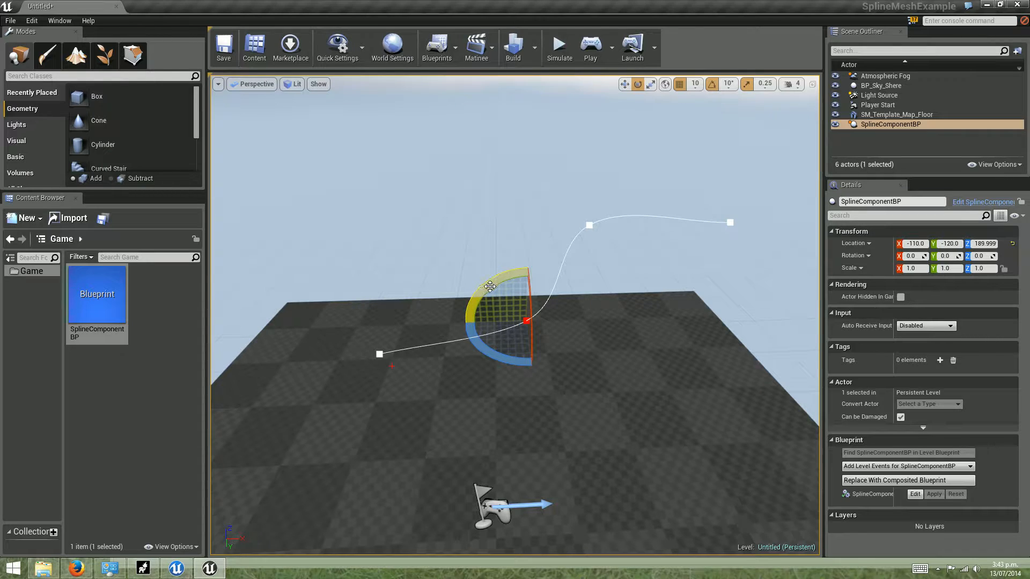
pyautogui.moveTo(486, 290); pyautogui.dragTo(491, 292)
pyautogui.click(590, 225)
pyautogui.moveTo(552, 195); pyautogui.dragTo(552, 196)
pyautogui.press('r')
pyautogui.moveTo(592, 228); pyautogui.dragTo(529, 319)
pyautogui.click(526, 320)
pyautogui.press('w')
# - Select the spline's end point, view the SplineComponentBP Blueprint's event graph and return to the level
pyautogui.click(729, 222)
pyautogui.moveTo(667, 249); pyautogui.dragTo(668, 248, button='right')
pyautogui.moveTo(578, 260); pyautogui.dragTo(578, 260, button='right')
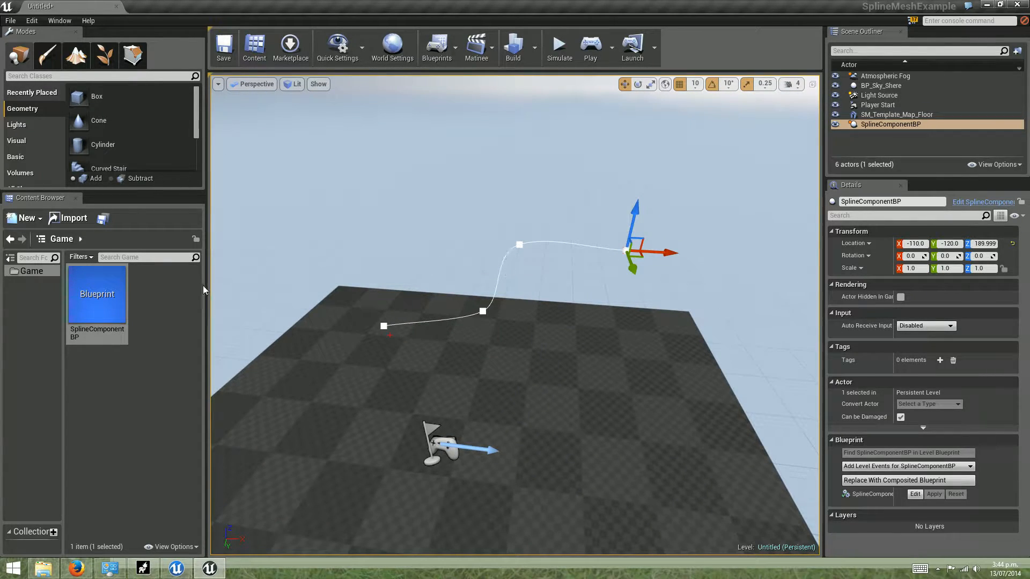
pyautogui.doubleClick(105, 296)
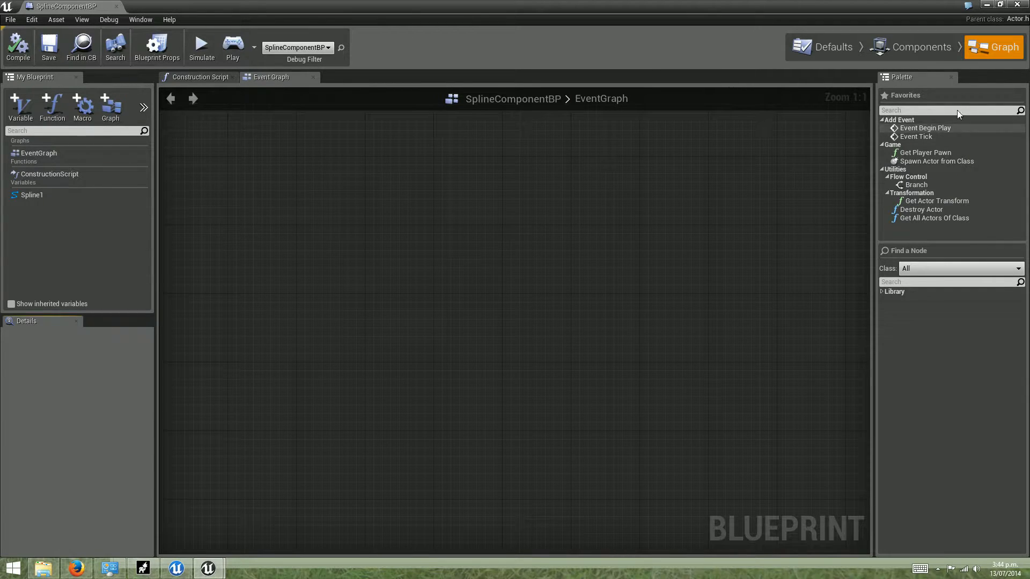
pyautogui.click(986, 4)
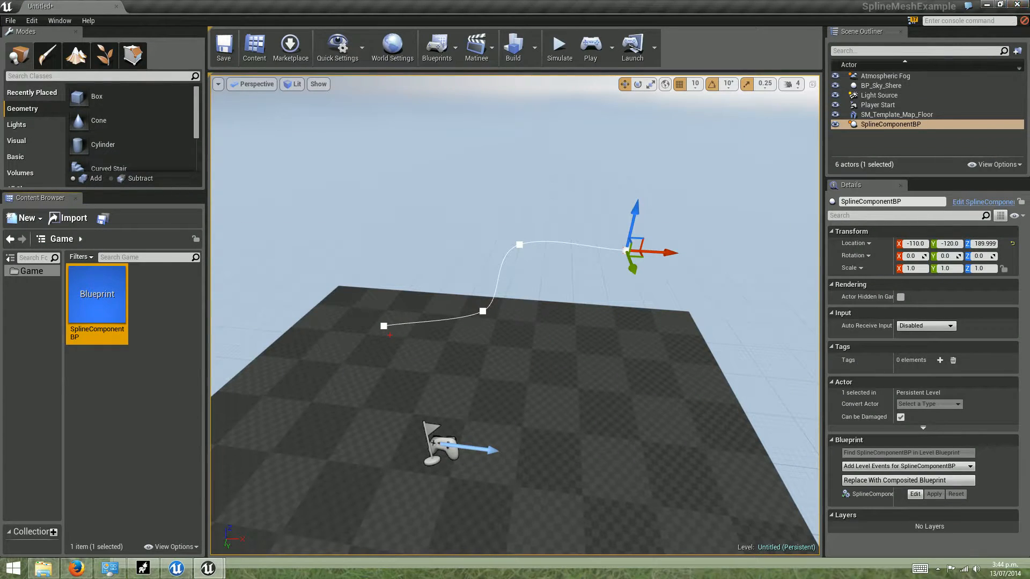
# - Switch to Silo and create a grid 1 wide and 1 deep with 8 width sections and 8 depth sections
pyautogui.click(143, 568)
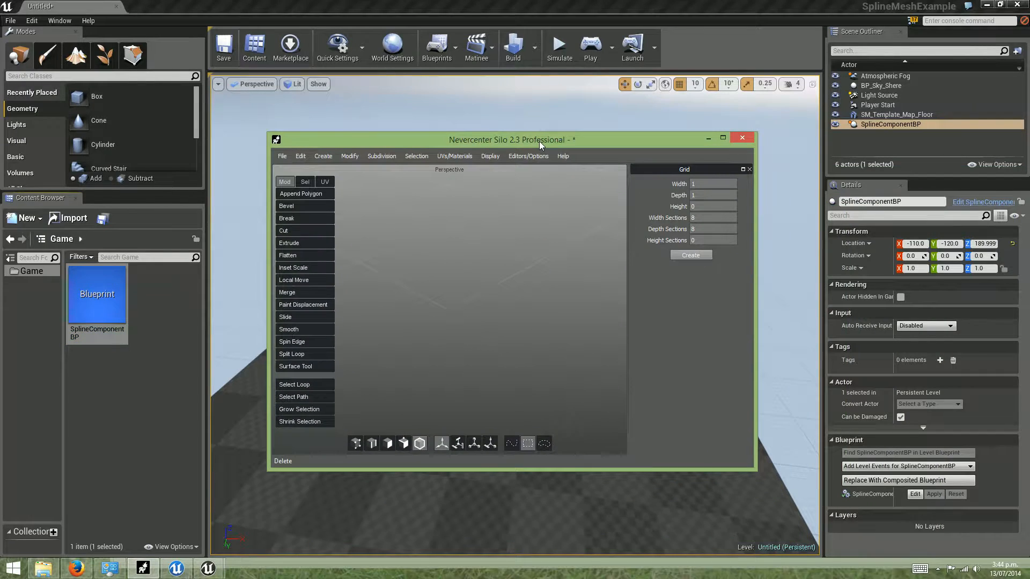
pyautogui.doubleClick(539, 141)
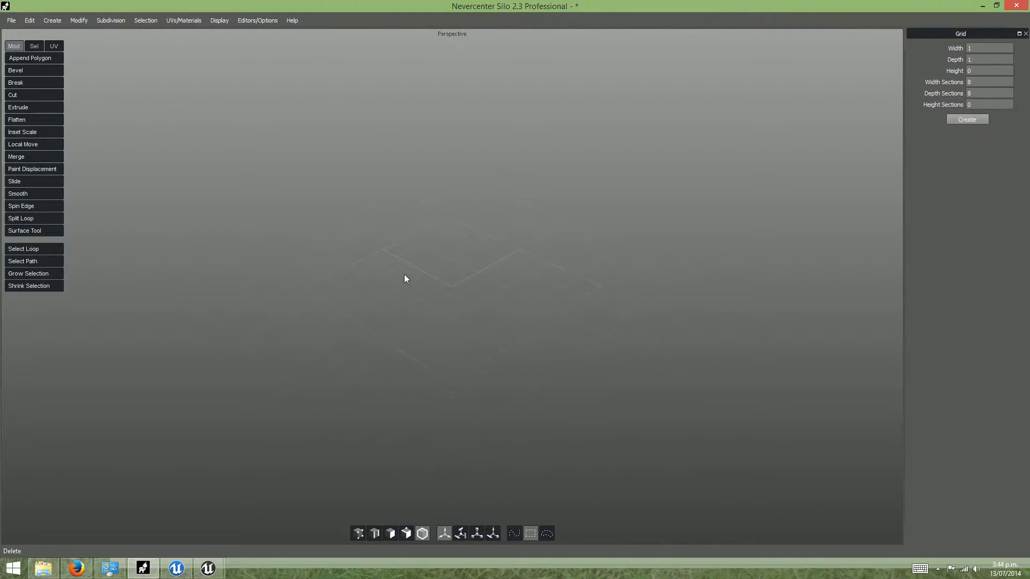
pyautogui.click(48, 20)
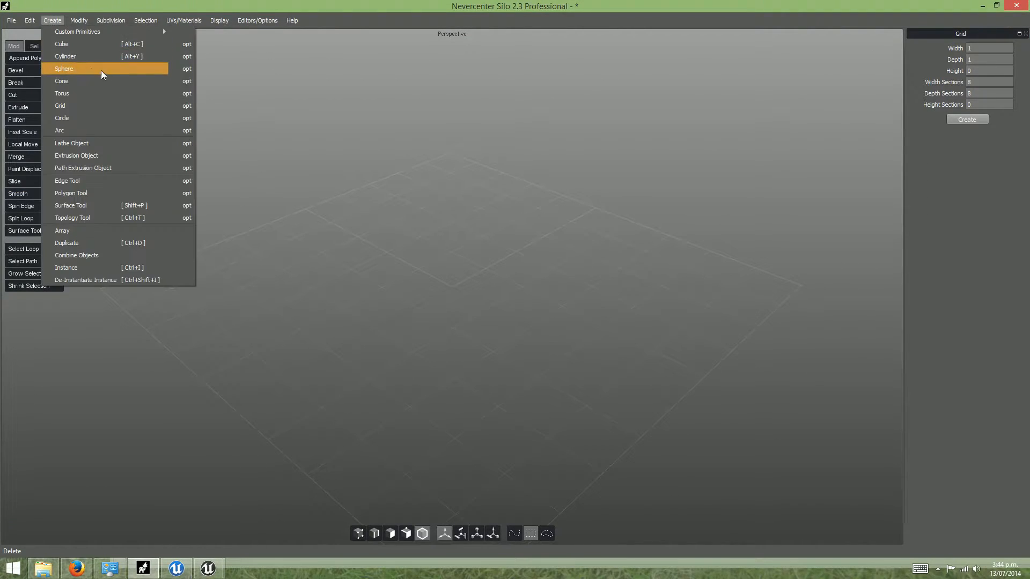
pyautogui.click(187, 103)
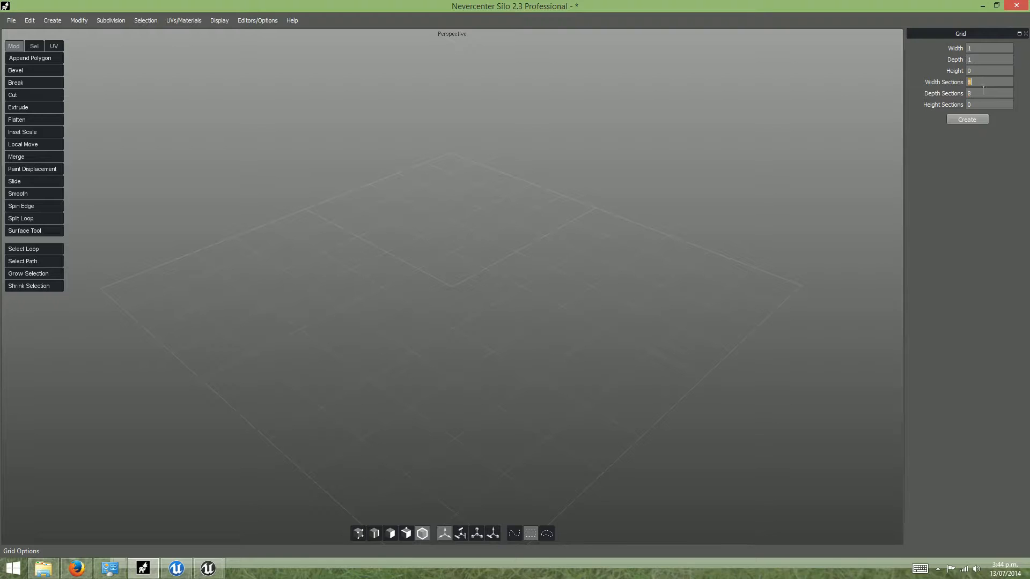
pyautogui.click(961, 120)
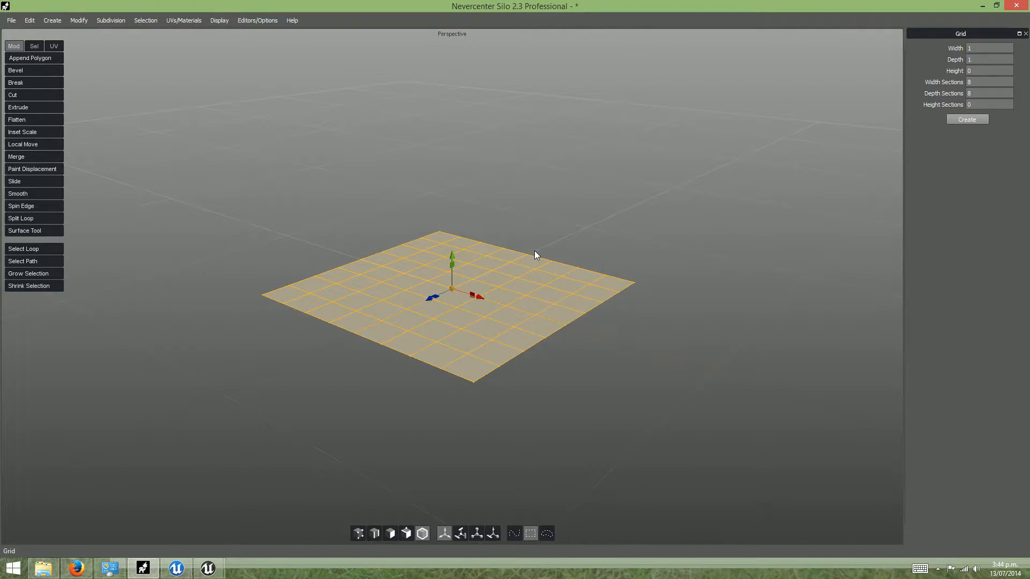
# - Extrude all faces of the grid slightly upward into a thin slab, and select the slab as a whole object
pyautogui.click(536, 253)
pyautogui.moveTo(673, 156); pyautogui.dragTo(218, 441)
pyautogui.moveTo(452, 289); pyautogui.dragTo(450, 288)
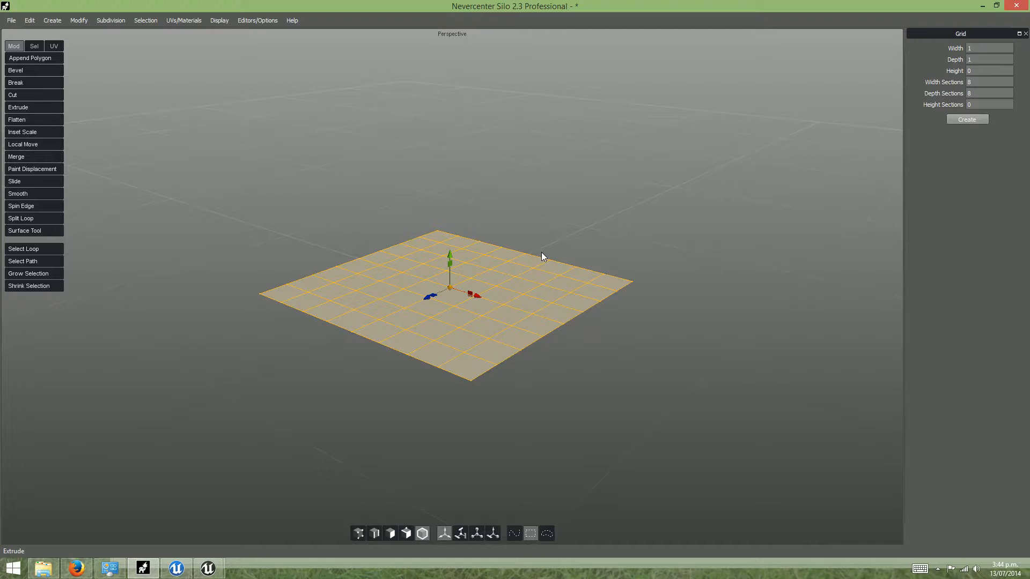
pyautogui.press('d')
pyautogui.moveTo(687, 188); pyautogui.dragTo(135, 455)
pyautogui.moveTo(285, 404); pyautogui.dragTo(305, 394)
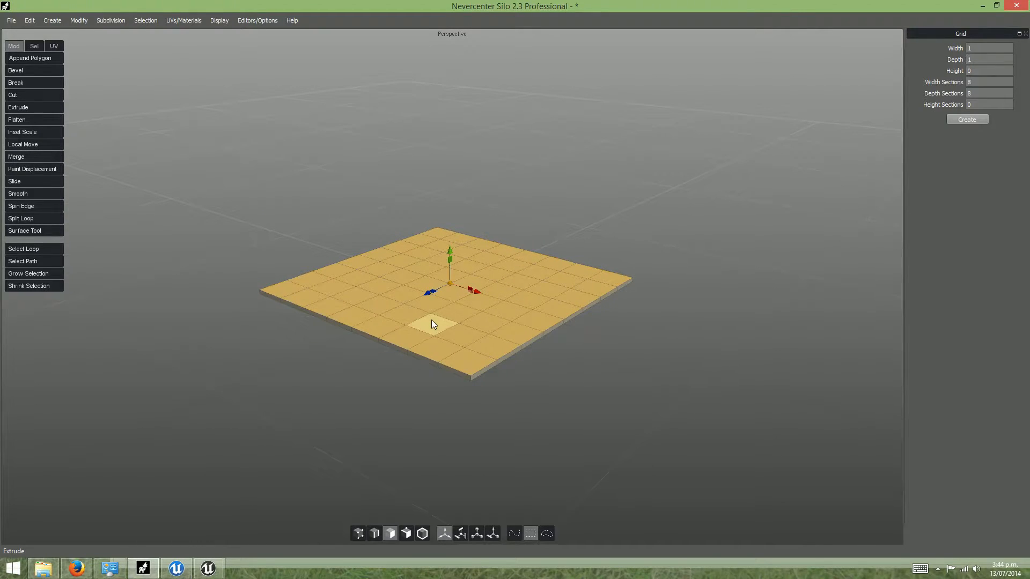
pyautogui.press('q')
pyautogui.press('f')
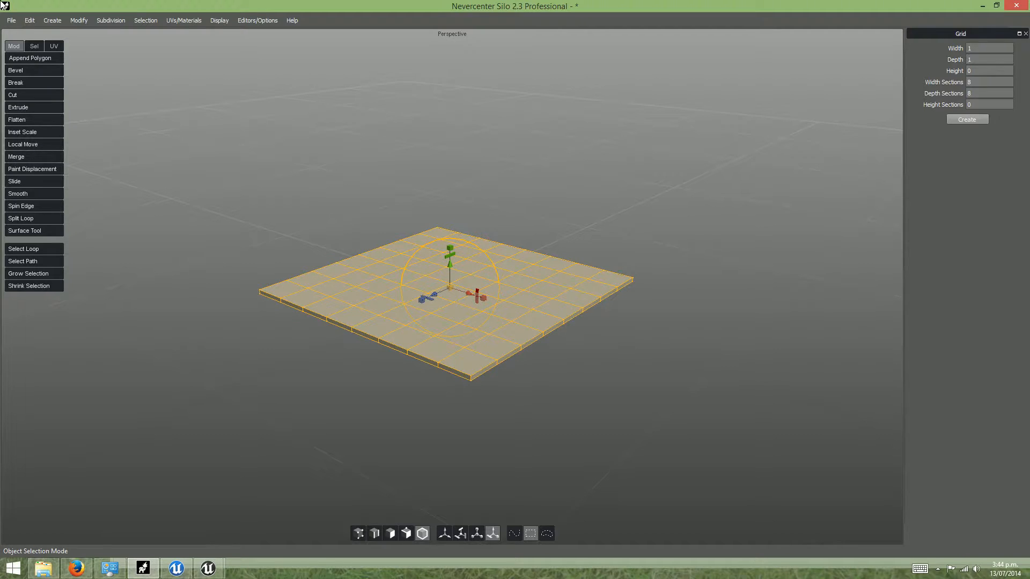
# - Start saving the selected slab as an Obj File and choose the Game Art folder in Documents as its location
pyautogui.click(11, 21)
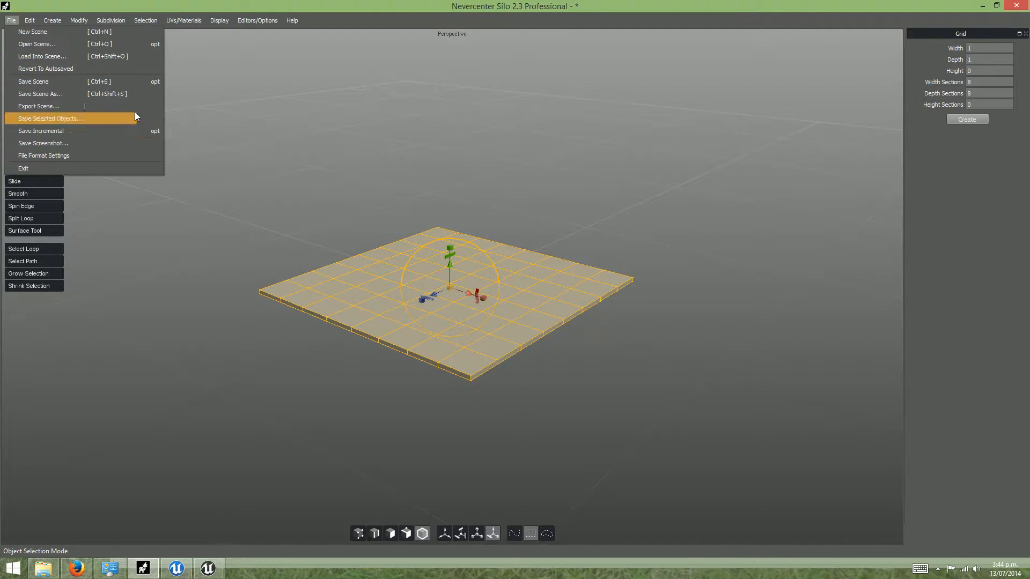
pyautogui.click(107, 118)
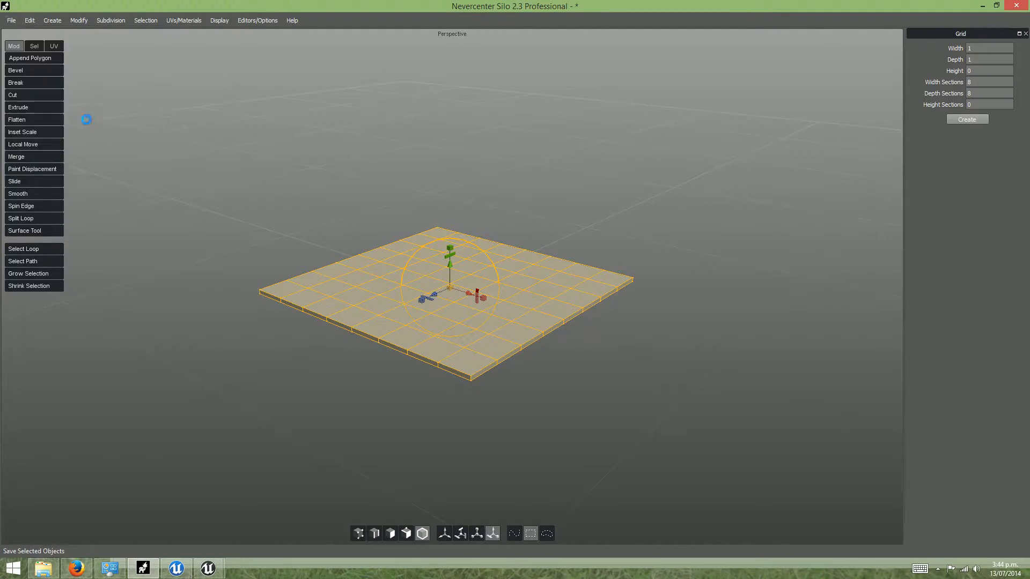
pyautogui.click(209, 231)
pyautogui.click(122, 255)
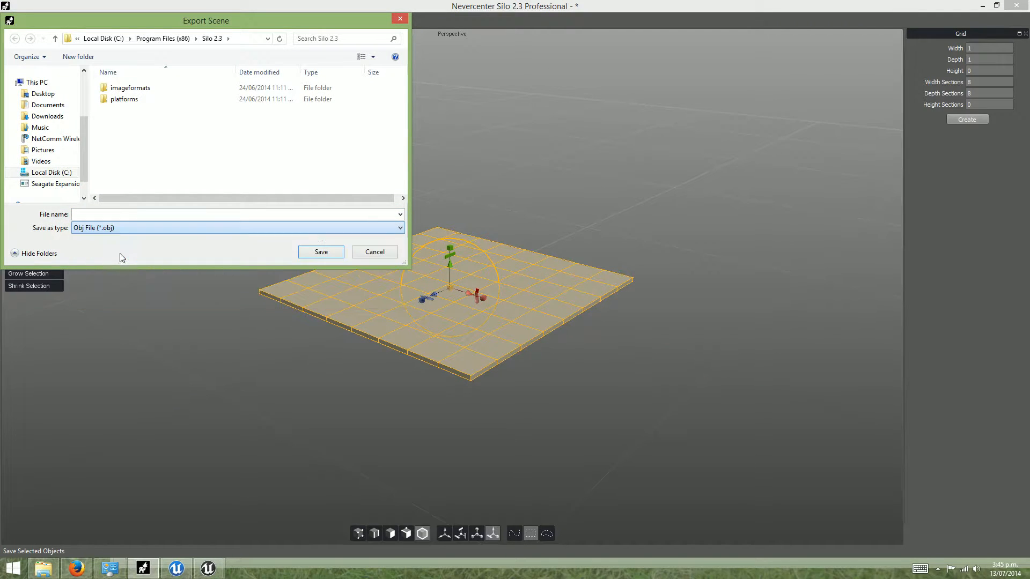
pyautogui.click(63, 120)
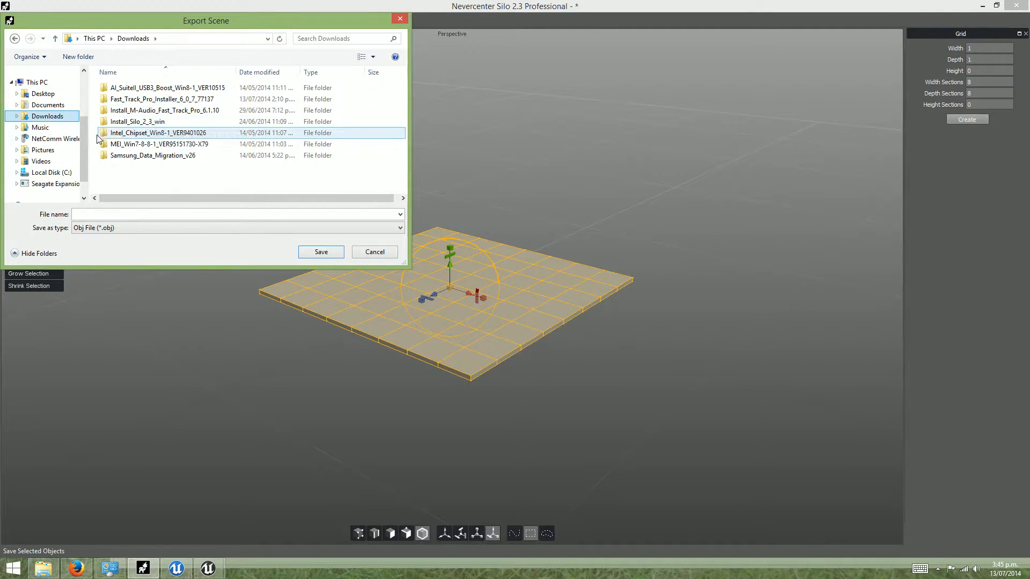
pyautogui.click(50, 105)
pyautogui.doubleClick(127, 111)
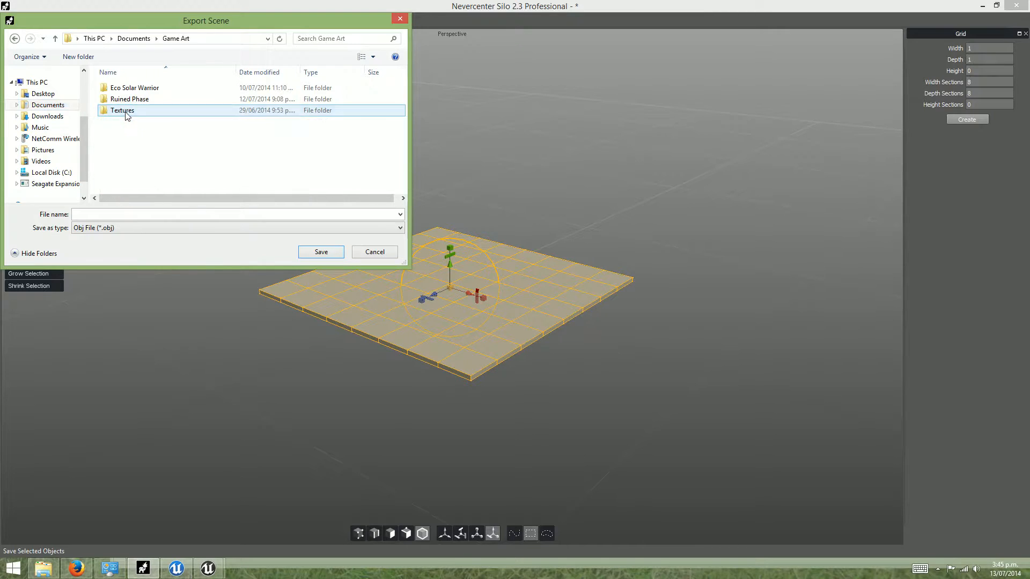
# - Create a folder named Objs inside Game Art and open it as the save location
pyautogui.rightClick(130, 130)
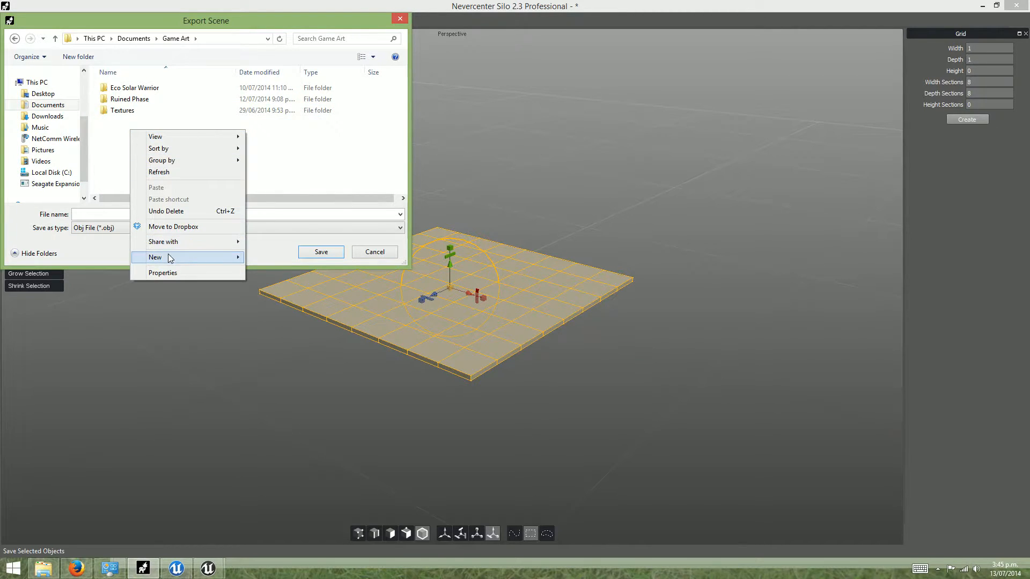
pyautogui.moveTo(167, 258)
pyautogui.click(263, 256)
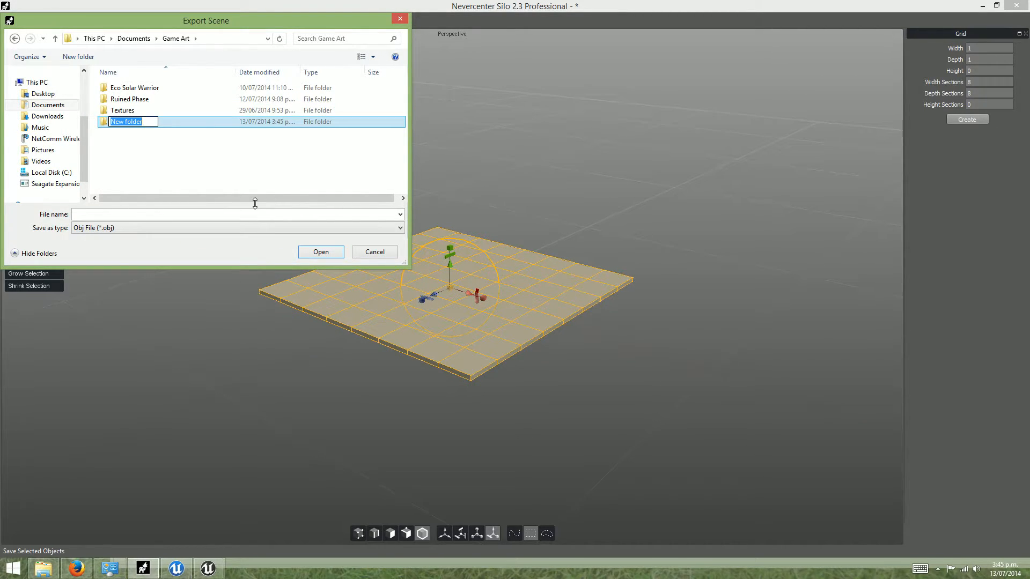
pyautogui.write('O')
pyautogui.press('Return')
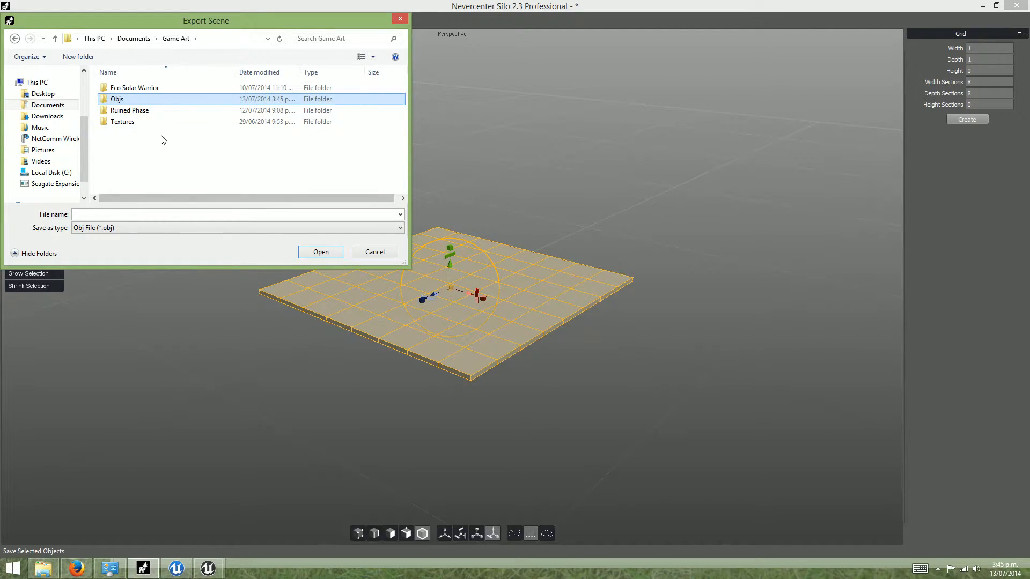
pyautogui.doubleClick(125, 99)
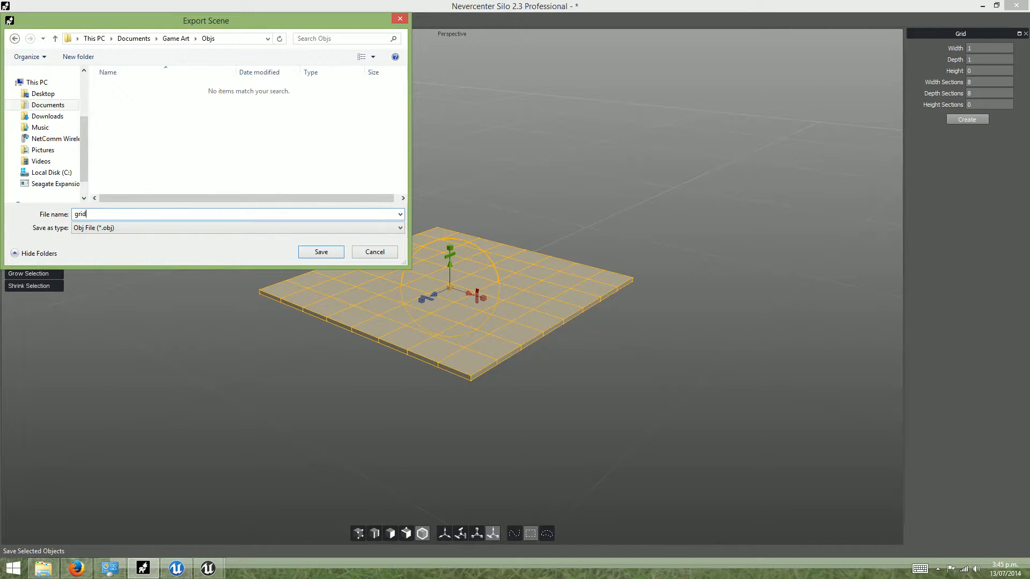
# - Save the slab as grid_a in OBJ format and switch back to the Unreal level
pyautogui.write('a')
pyautogui.press('Return')
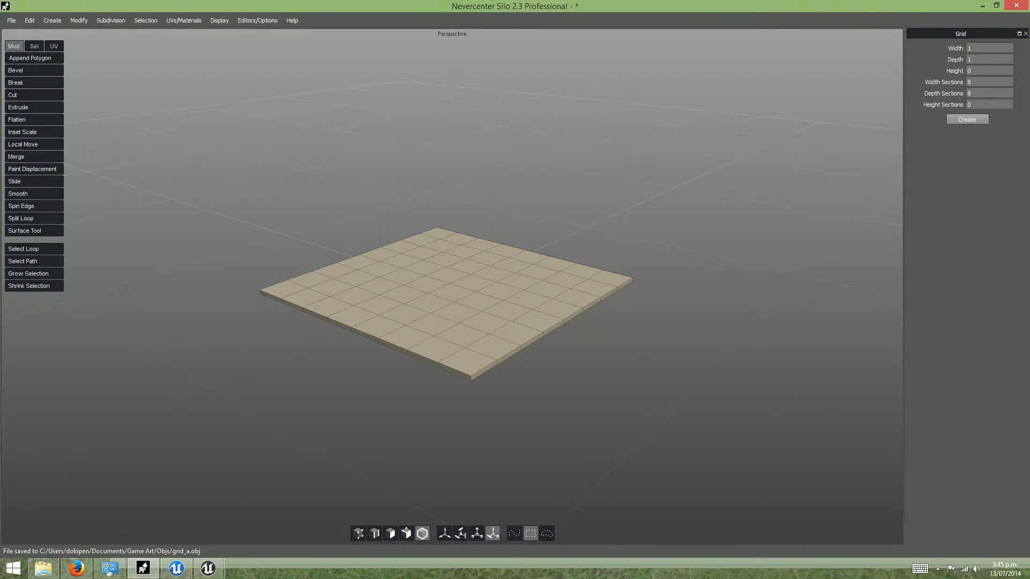
pyautogui.click(983, 7)
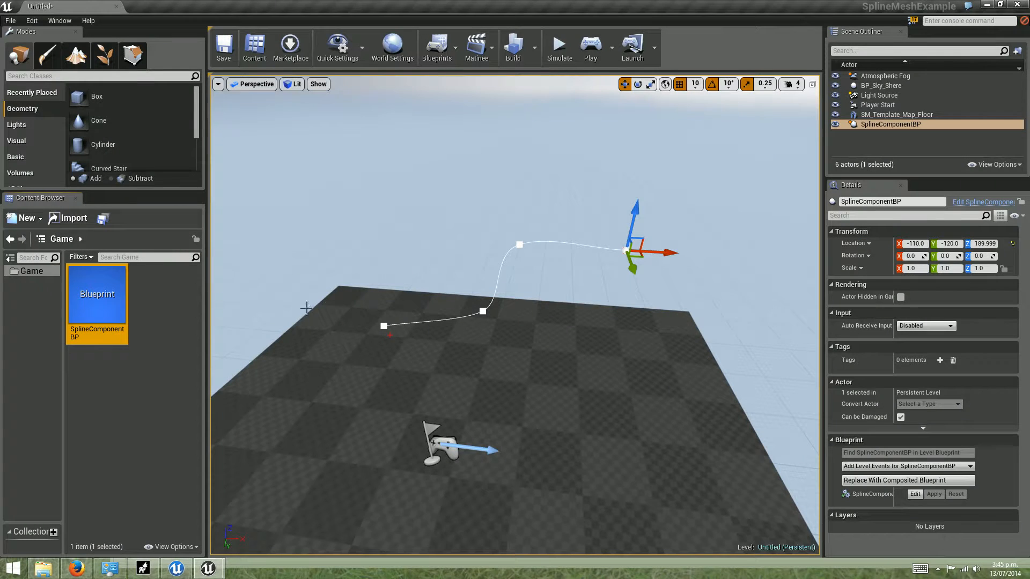
# - Try to import grid_a from Documents > Game Art > Objs into the Game folder as a static mesh, importing all
pyautogui.rightClick(116, 379)
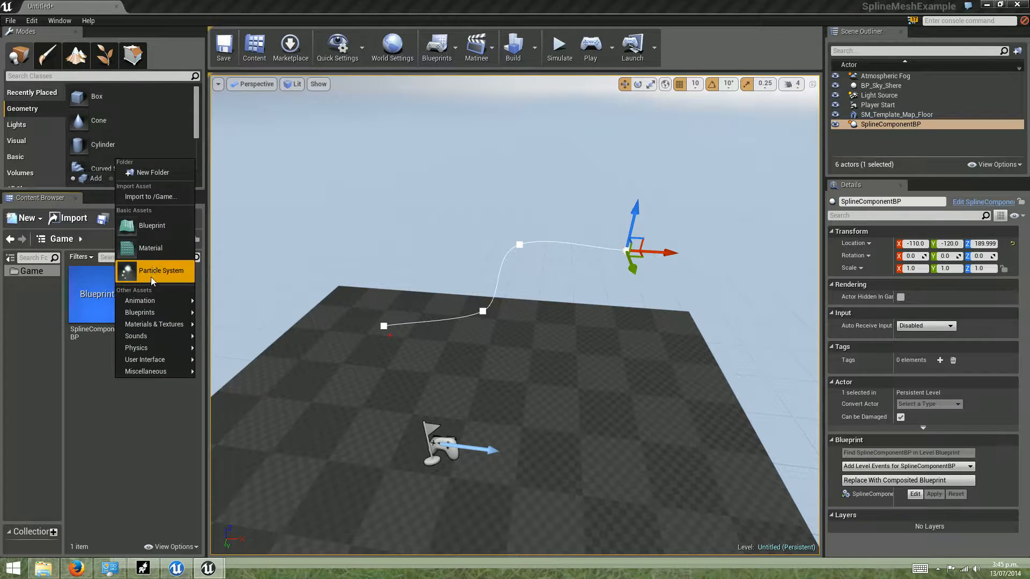
pyautogui.click(151, 197)
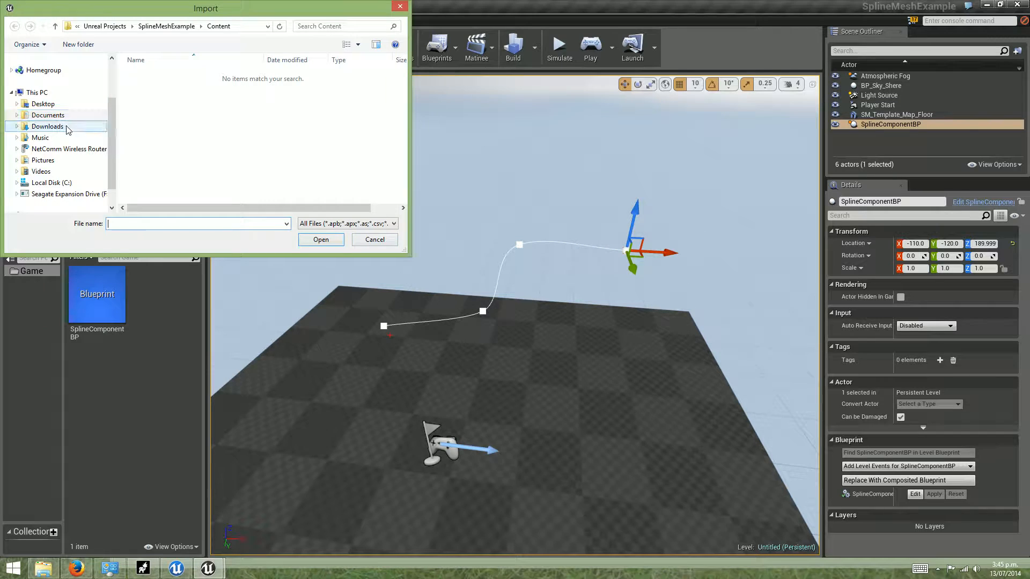
pyautogui.click(63, 118)
pyautogui.doubleClick(153, 97)
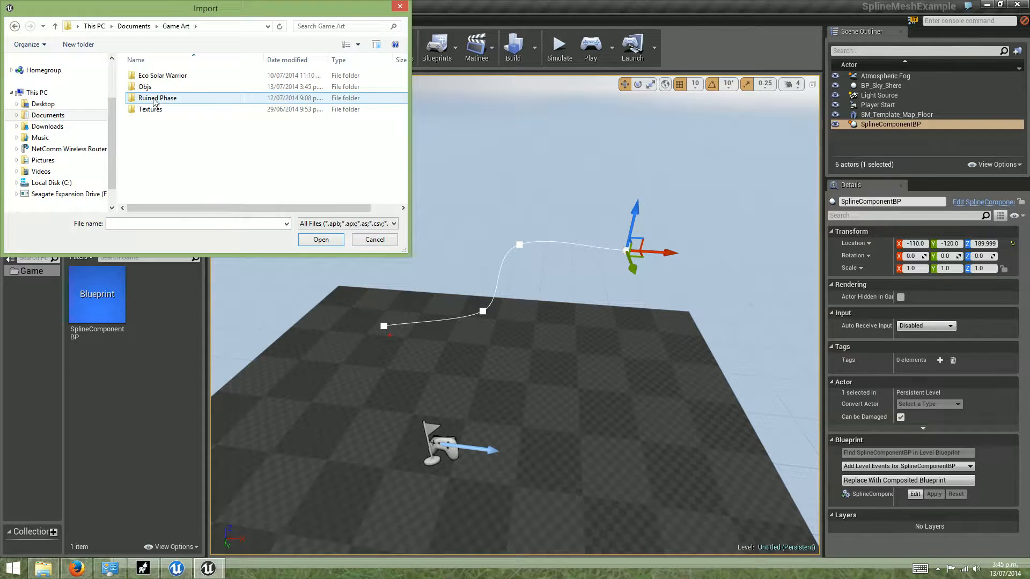
pyautogui.doubleClick(152, 87)
pyautogui.click(168, 94)
pyautogui.click(325, 240)
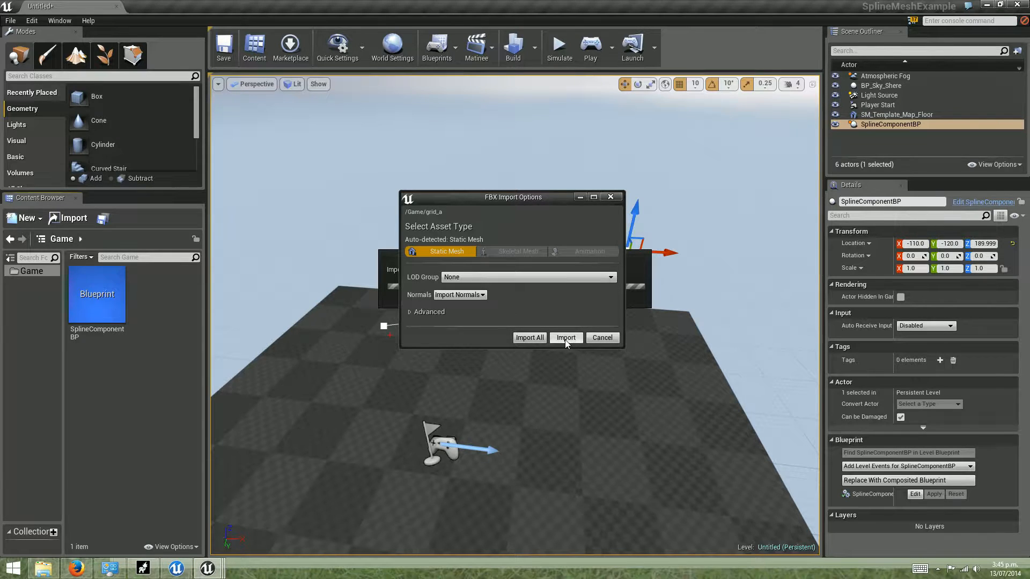
pyautogui.click(528, 338)
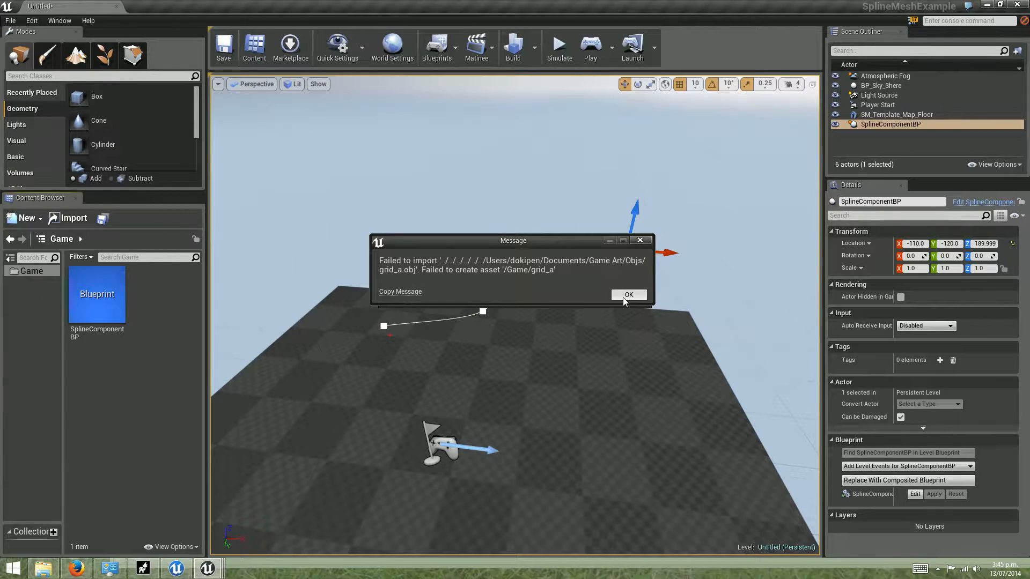
# - Dismiss the import message, check the FBX Import category in the message log, and close the log
pyautogui.click(624, 296)
pyautogui.click(283, 160)
pyautogui.click(283, 149)
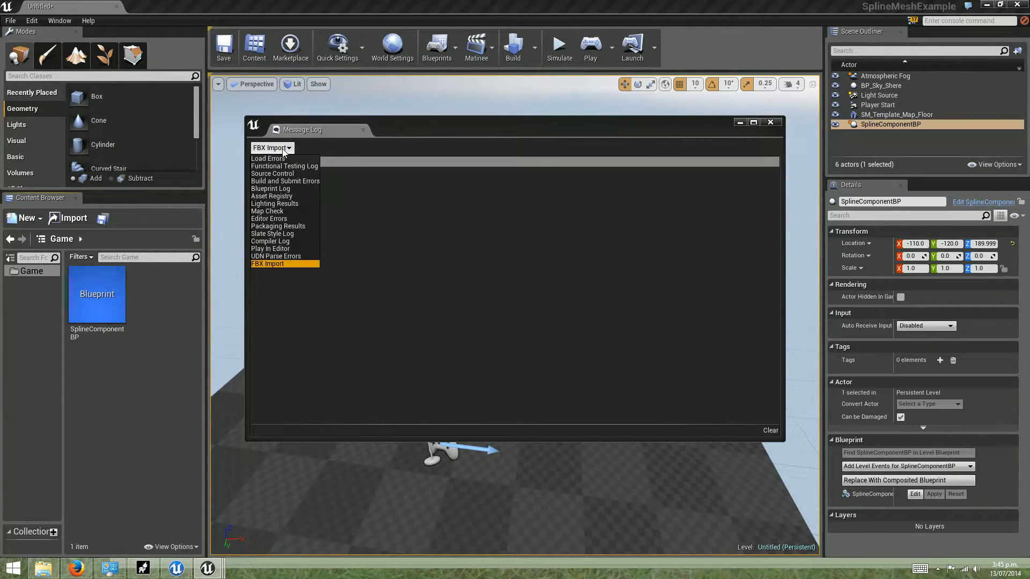
pyautogui.click(284, 152)
pyautogui.click(770, 122)
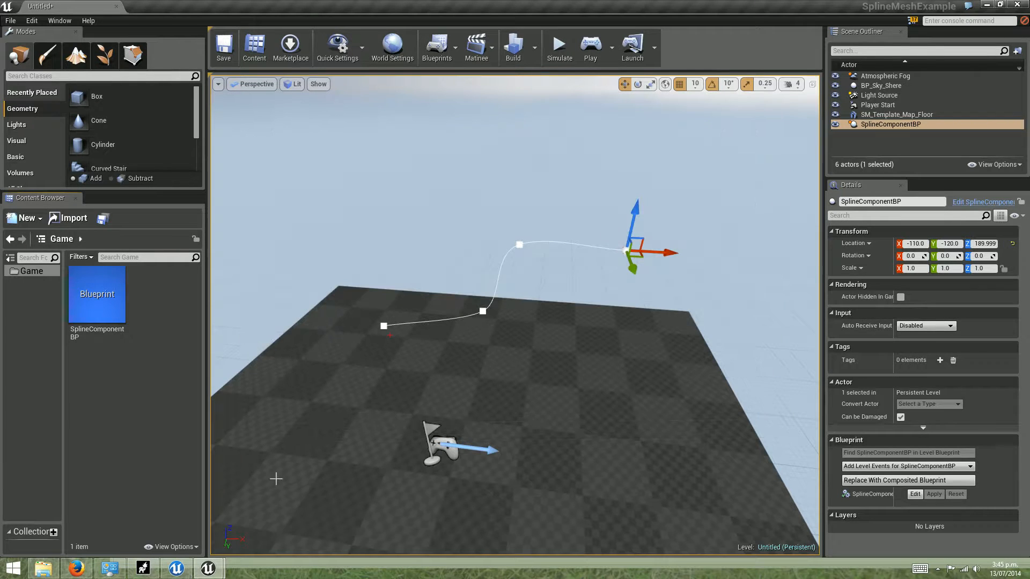
# - Switch to Silo and save the selected slab again as grid_a in OBJ format, overwriting the existing file
pyautogui.click(143, 568)
pyautogui.click(379, 281)
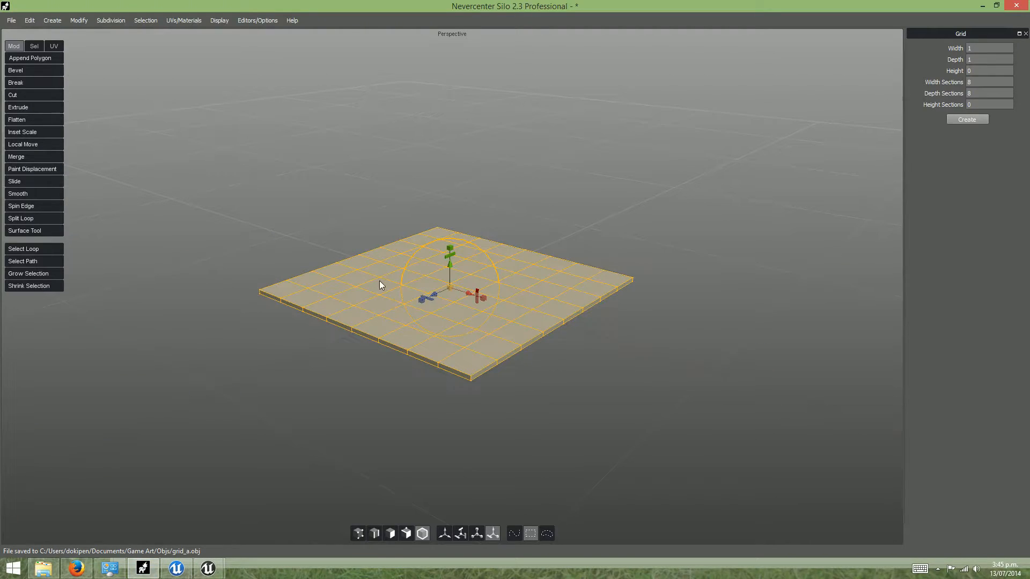
pyautogui.click(17, 20)
pyautogui.click(45, 117)
pyautogui.click(127, 102)
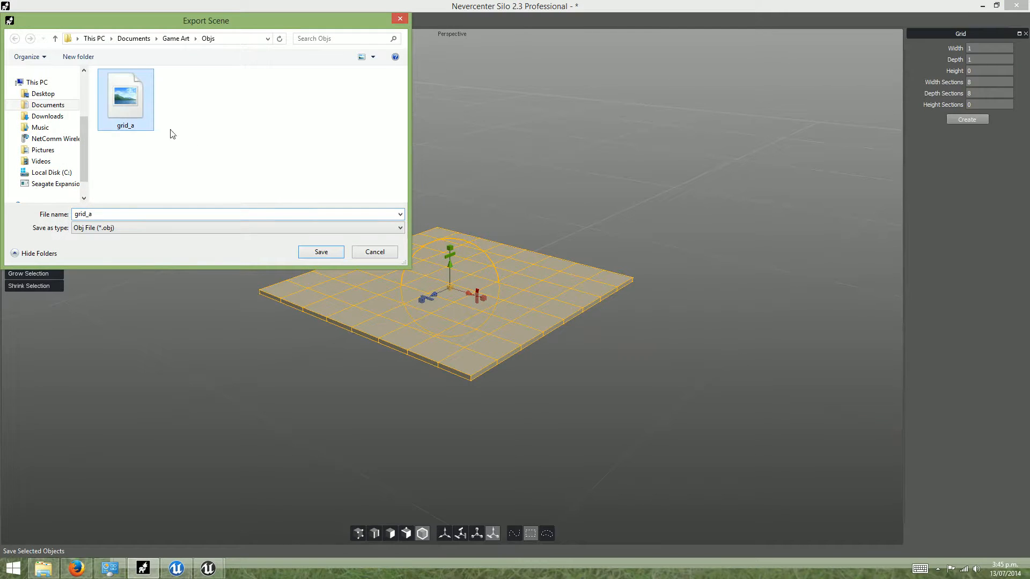
pyautogui.click(319, 251)
pyautogui.click(549, 291)
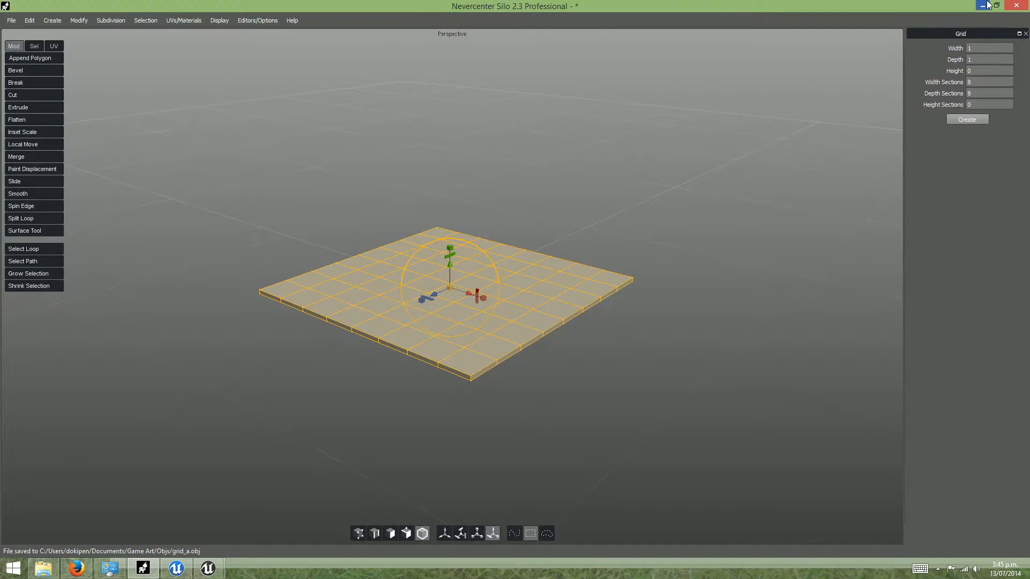
# - Return to Unreal, import grid_a from the Objs folder as a static mesh, and close the message log
pyautogui.click(987, 5)
pyautogui.rightClick(160, 299)
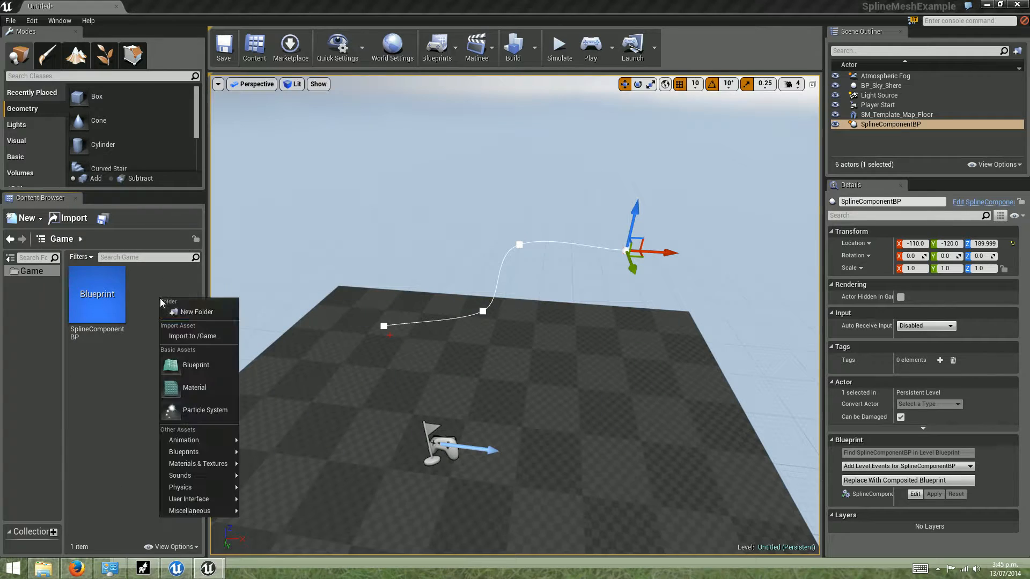
pyautogui.click(200, 335)
pyautogui.click(154, 86)
pyautogui.click(320, 240)
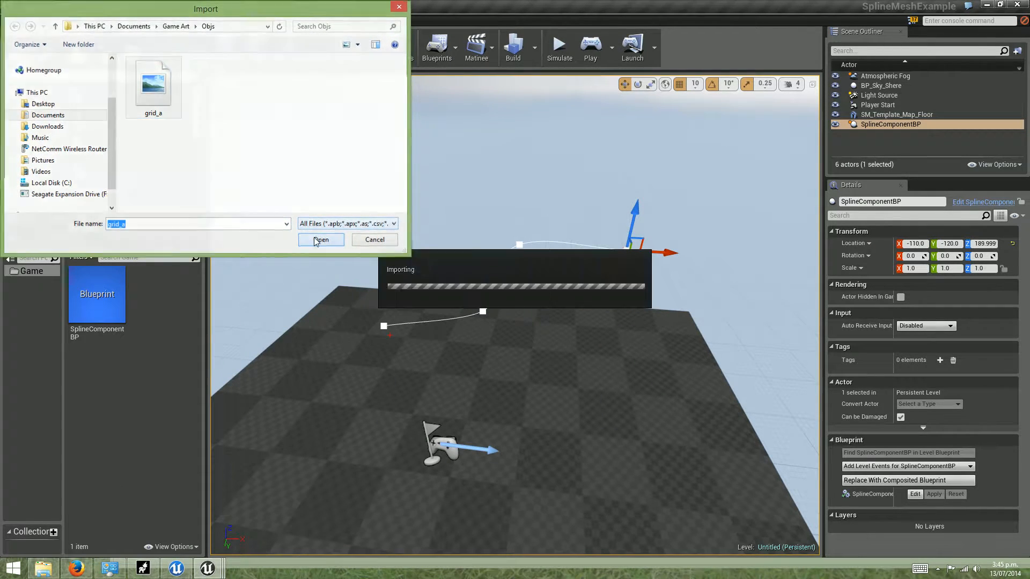
pyautogui.click(566, 338)
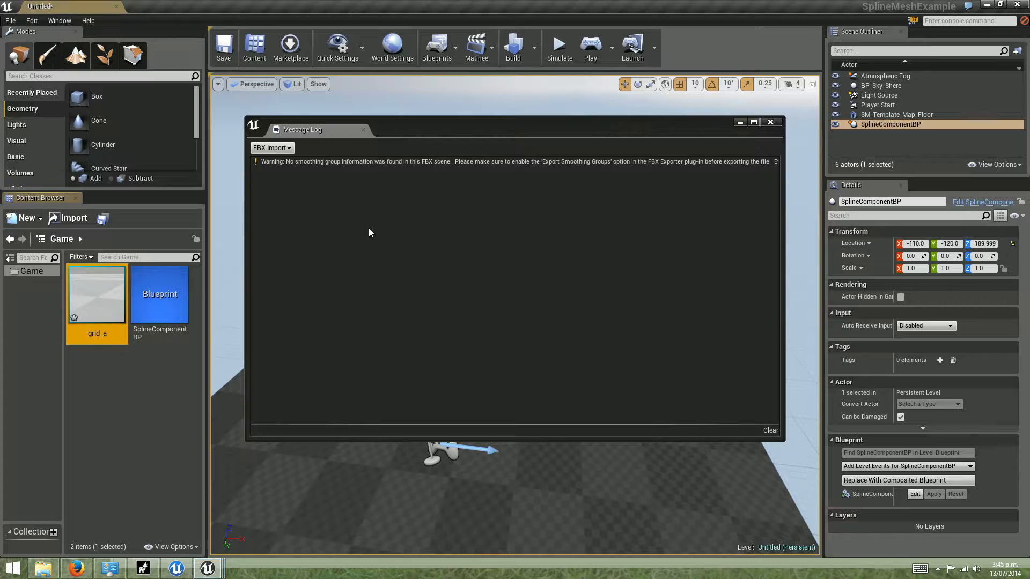
pyautogui.click(770, 122)
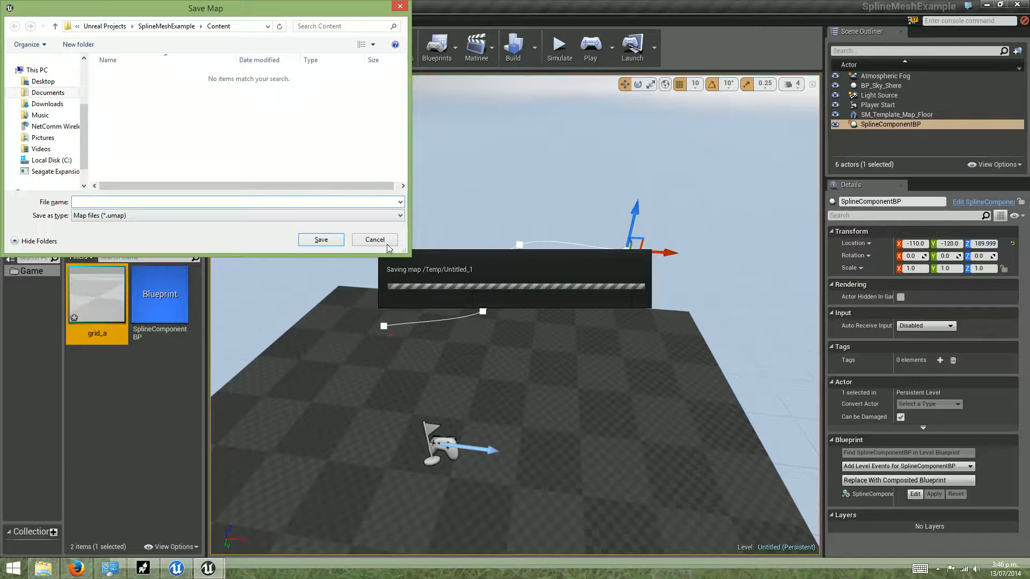
# - Save the current level as map1 in the project's Content folder
pyautogui.click(374, 240)
pyautogui.click(10, 20)
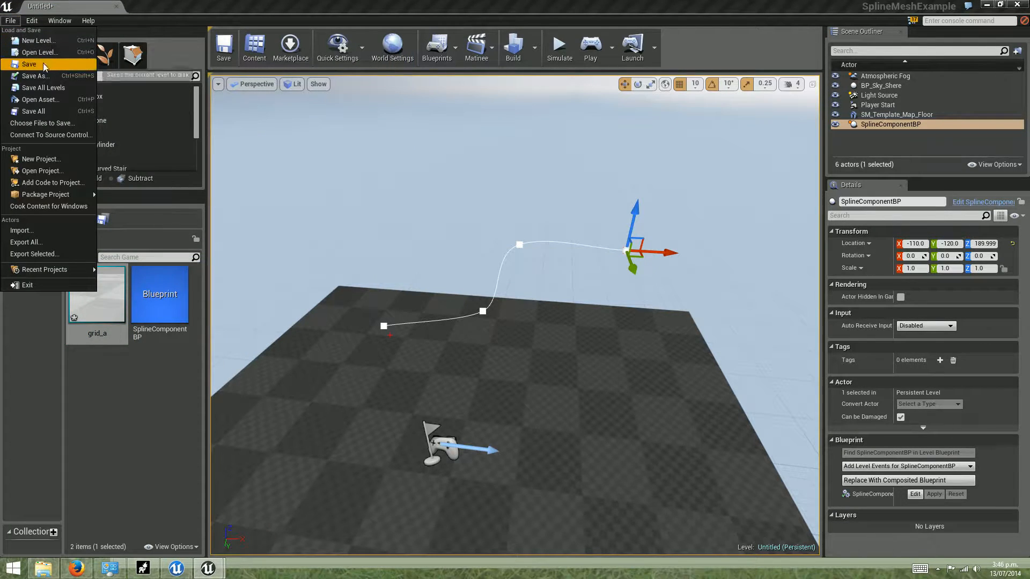
pyautogui.click(54, 77)
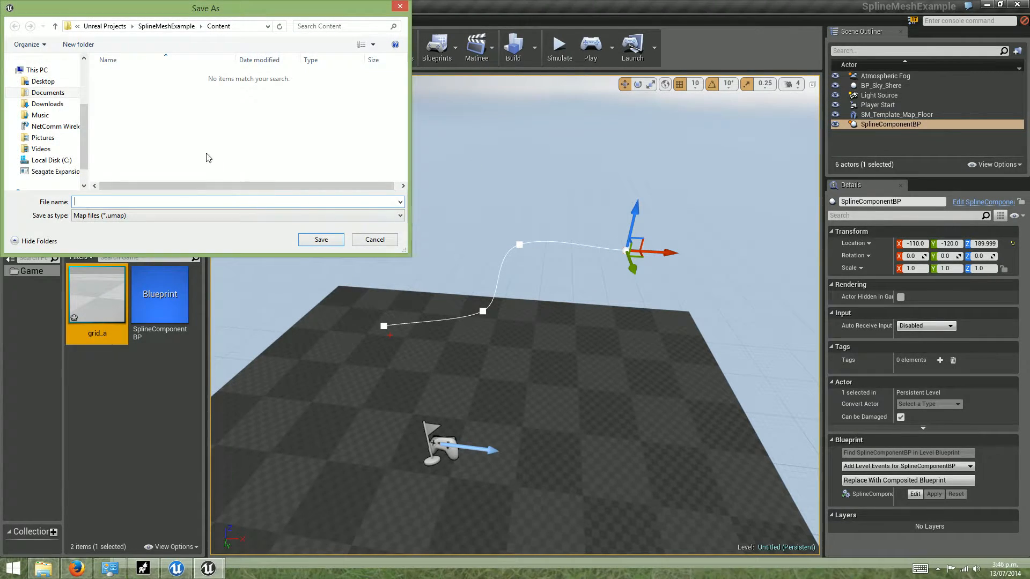
pyautogui.write('map1')
pyautogui.press('Return')
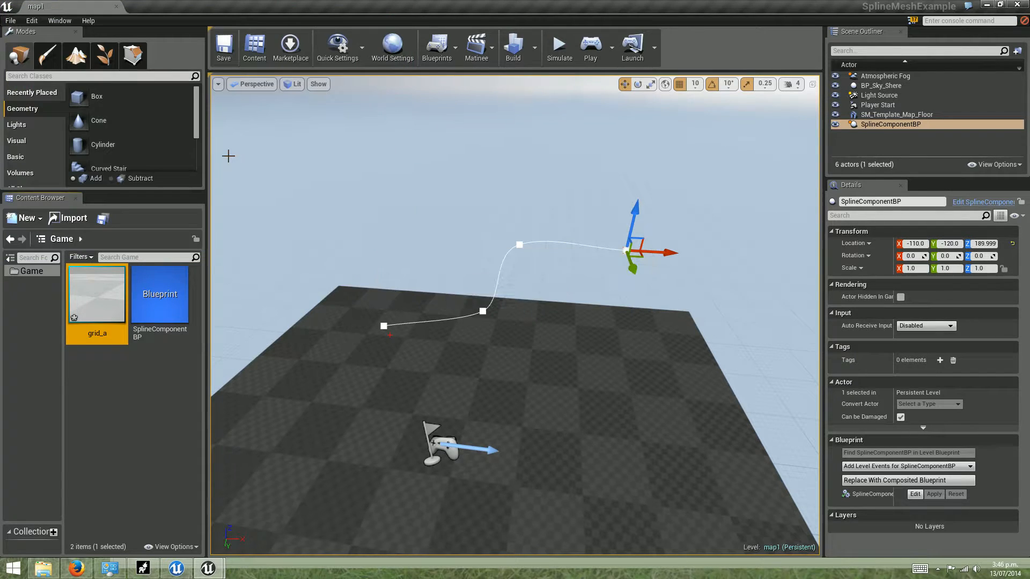
# - Open the grid_a mesh in the Static Mesh Editor, focus on it and examine its size
pyautogui.doubleClick(91, 298)
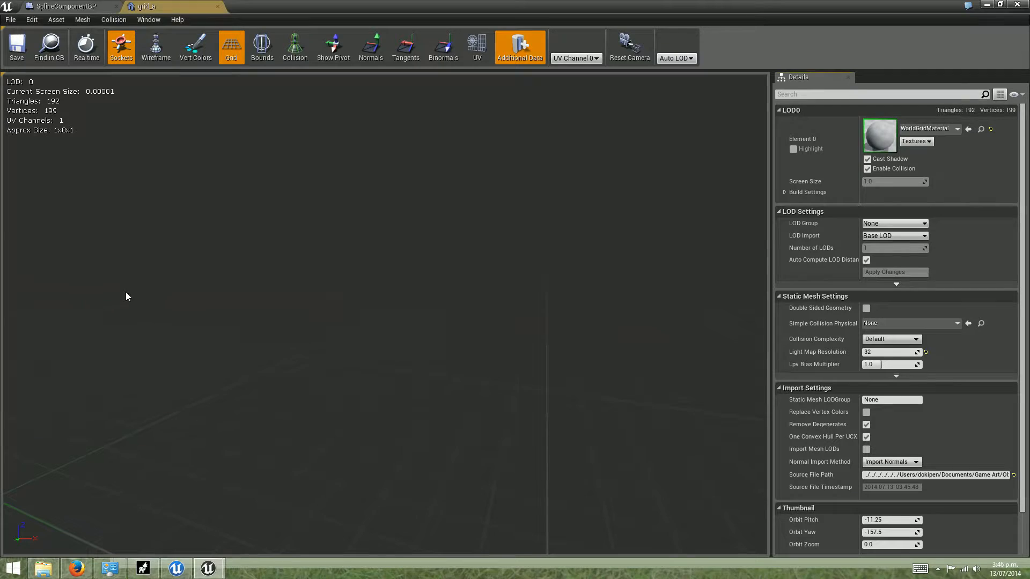
pyautogui.moveTo(126, 291); pyautogui.dragTo(353, 311, button='right')
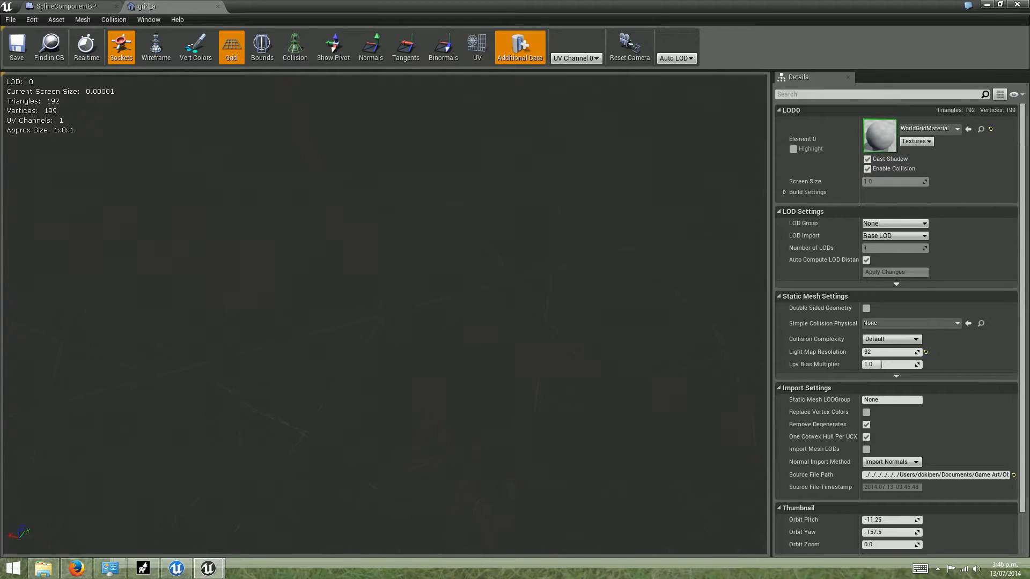
pyautogui.press('f')
pyautogui.moveTo(448, 333); pyautogui.dragTo(473, 304, button='right')
pyautogui.moveTo(385, 314); pyautogui.dragTo(322, 314, button='right')
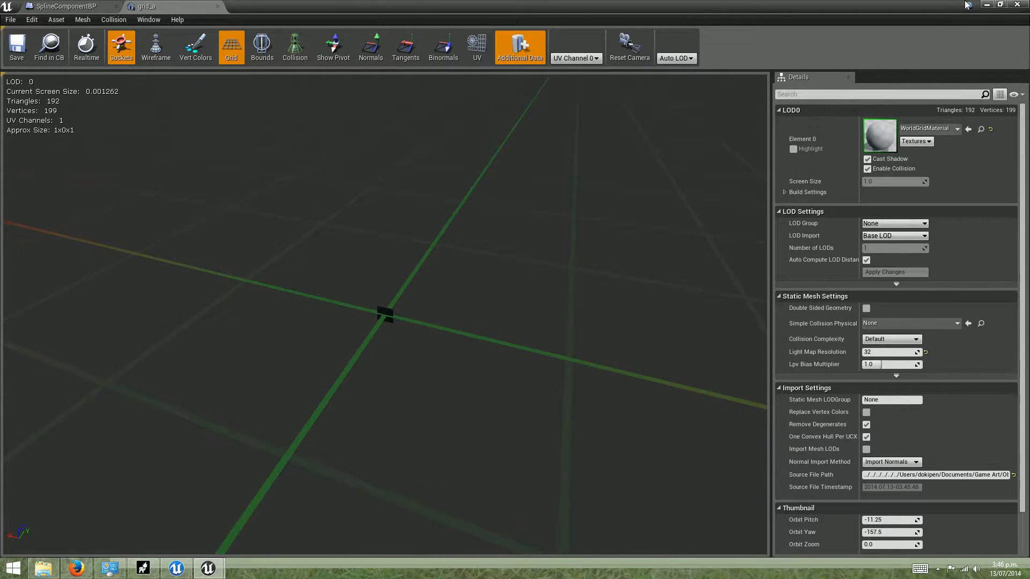
# - Switch to Silo and scale the whole slab up uniformly to about 61 units per side
pyautogui.moveTo(222, 566)
pyautogui.click(143, 568)
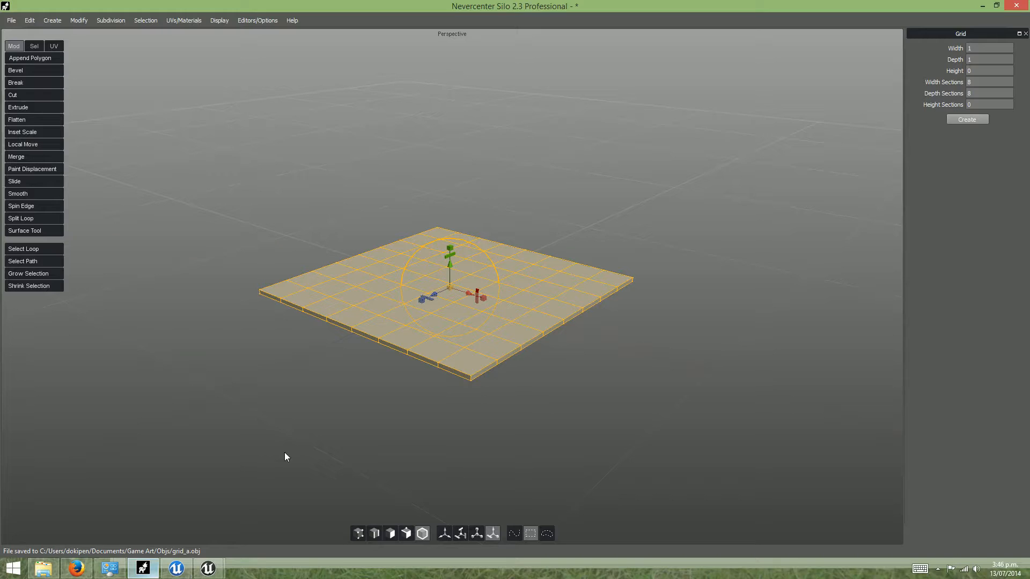
pyautogui.moveTo(451, 283); pyautogui.dragTo(359, 274, button='right')
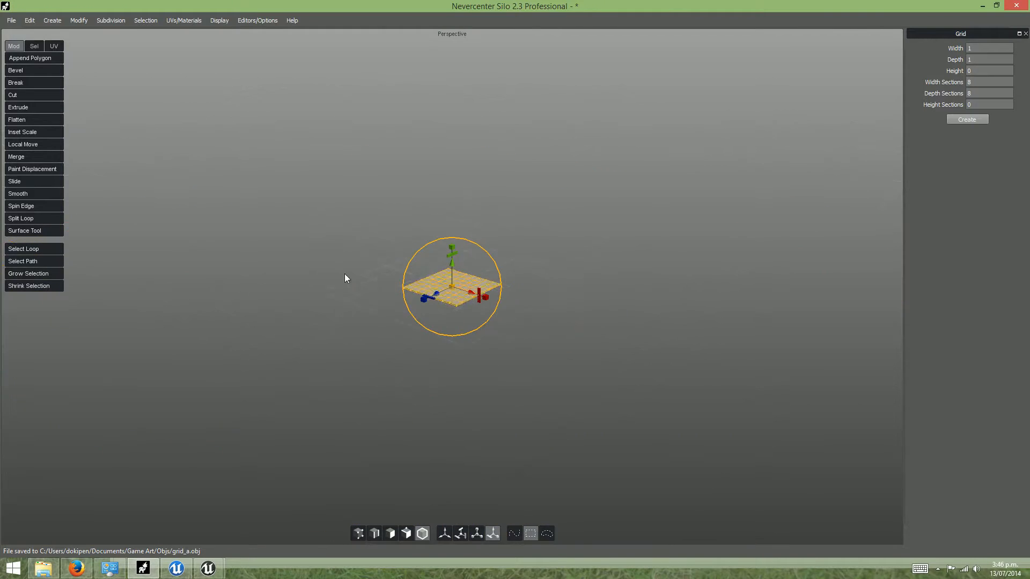
pyautogui.keyDown('alt'); pyautogui.moveTo(452, 286); pyautogui.dragTo(1018, 313, button='right'); pyautogui.keyUp('alt')
pyautogui.keyDown('alt'); pyautogui.moveTo(496, 301); pyautogui.dragTo(365, 304); pyautogui.keyUp('alt')
pyautogui.moveTo(454, 290)
pyautogui.keyDown('alt'); pyautogui.mouseDown(button='right')
pyautogui.moveTo(520, 293)
pyautogui.moveTo(464, 282)
pyautogui.mouseUp(button='right'); pyautogui.keyUp('alt')
# - Export the enlarged slab as grid_a in OBJ format, replacing the existing file in the Objs folder
pyautogui.click(11, 19)
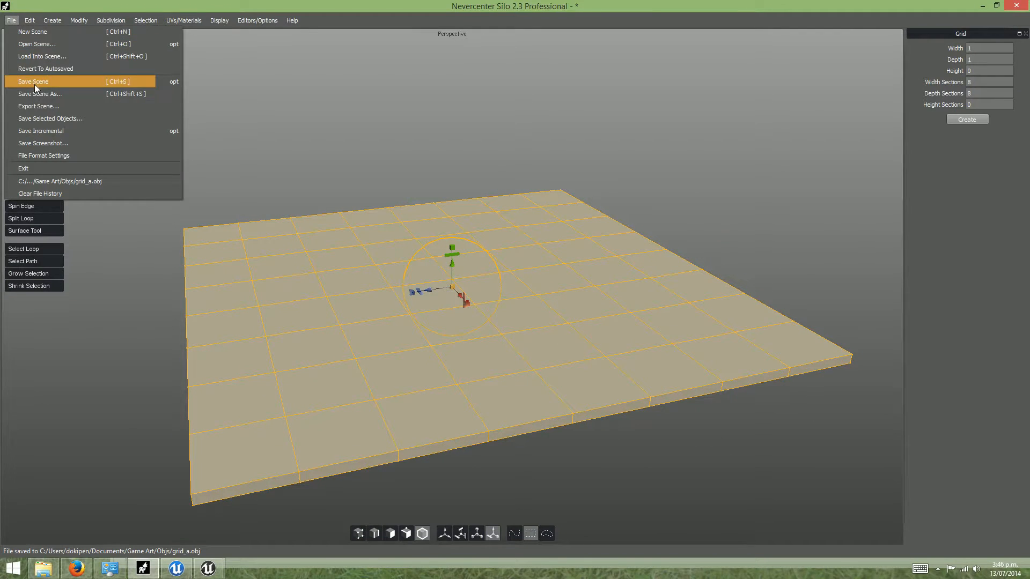
pyautogui.click(39, 115)
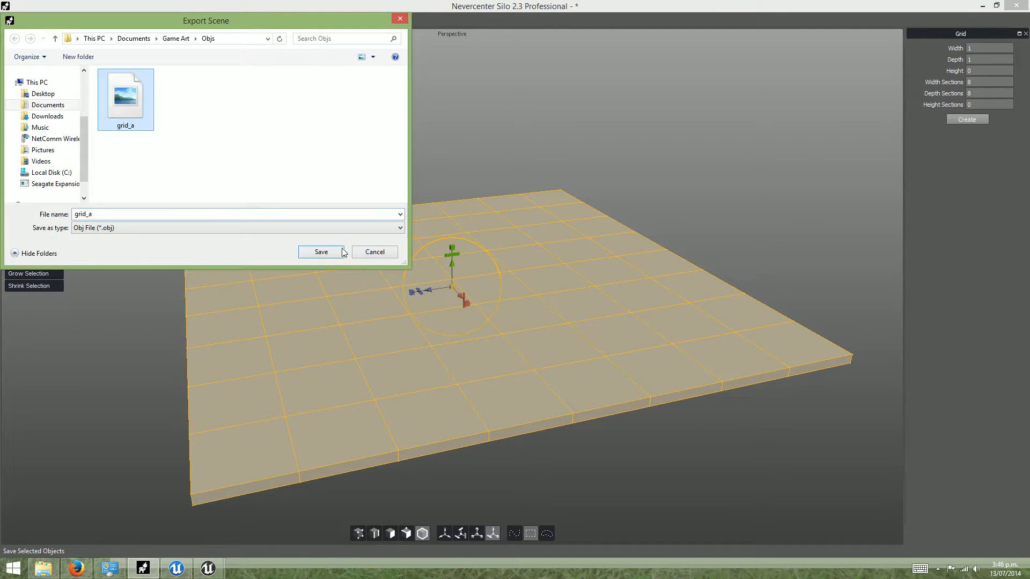
pyautogui.click(335, 253)
pyautogui.click(546, 287)
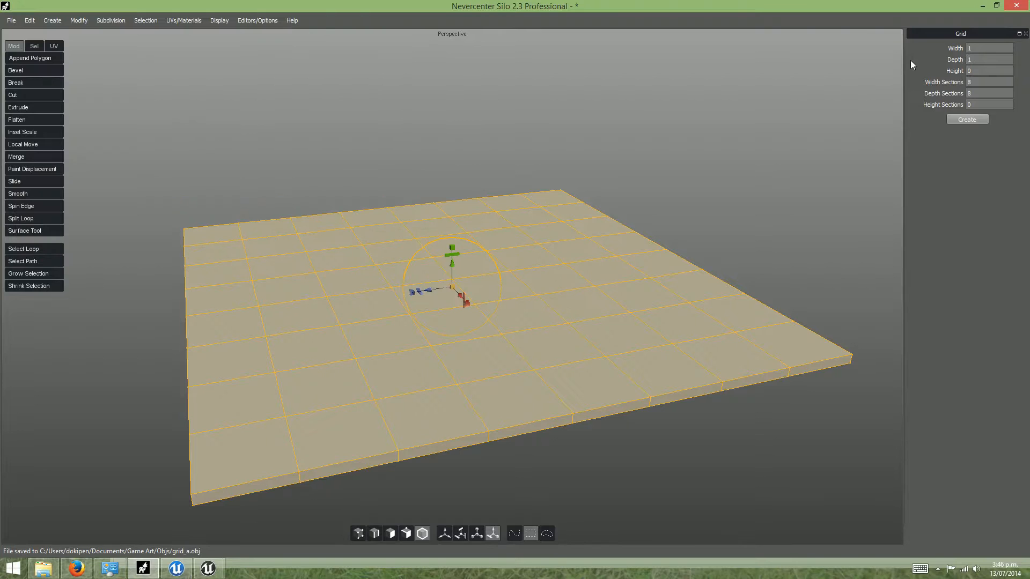
# - Return to Unreal, close the mesh editor, and reimport the grid_a static mesh from its source file
pyautogui.click(982, 5)
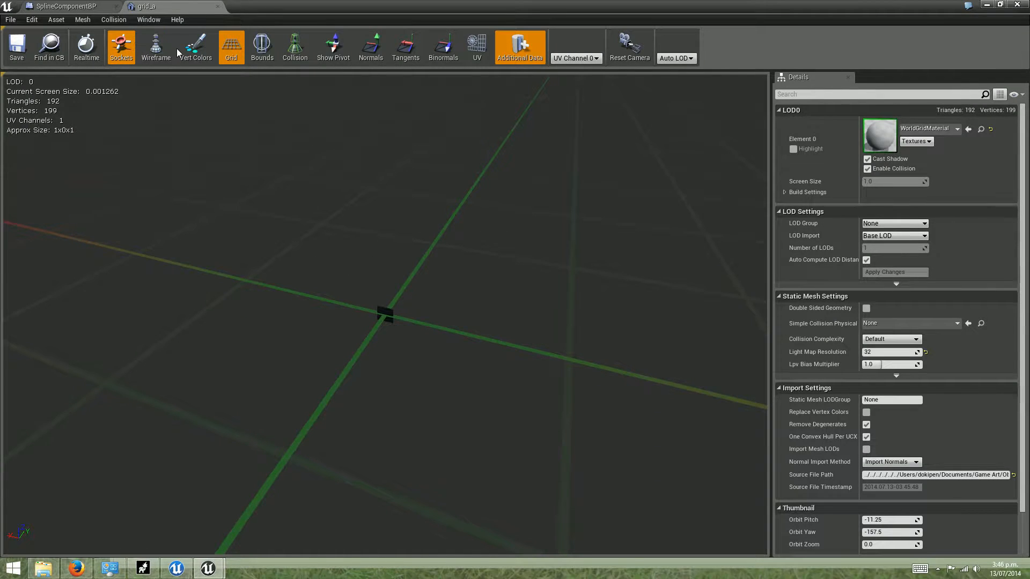
pyautogui.click(1016, 4)
pyautogui.rightClick(86, 298)
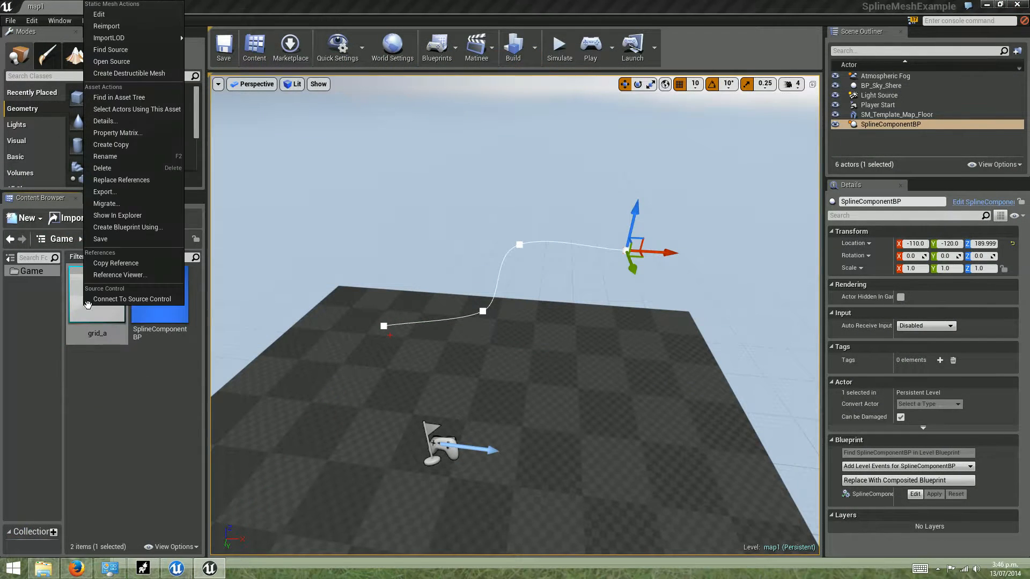
pyautogui.click(104, 26)
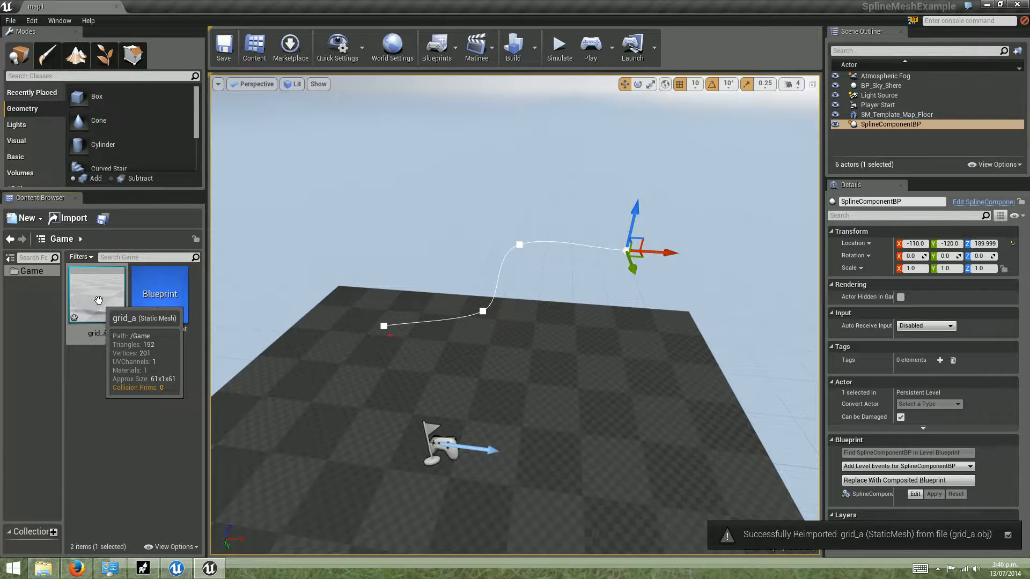
# - Open the reimported grid_a mesh, examine its size and orientation from several angles, and close the editor
pyautogui.doubleClick(99, 304)
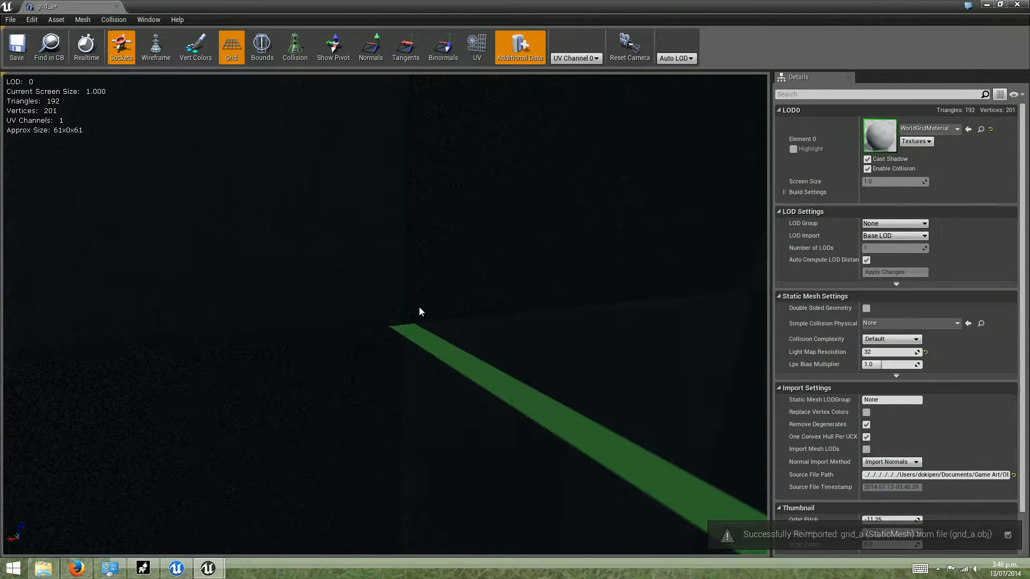
pyautogui.scroll(-8, 421, 308)
pyautogui.moveTo(428, 304)
pyautogui.mouseDown()
pyautogui.moveTo(558, 304)
pyautogui.moveTo(429, 305)
pyautogui.mouseUp()
pyautogui.moveTo(501, 296); pyautogui.dragTo(441, 289)
pyautogui.moveTo(441, 288)
pyautogui.mouseDown(button='right')
pyautogui.moveTo(442, 236)
pyautogui.moveTo(443, 287)
pyautogui.mouseUp(button='right')
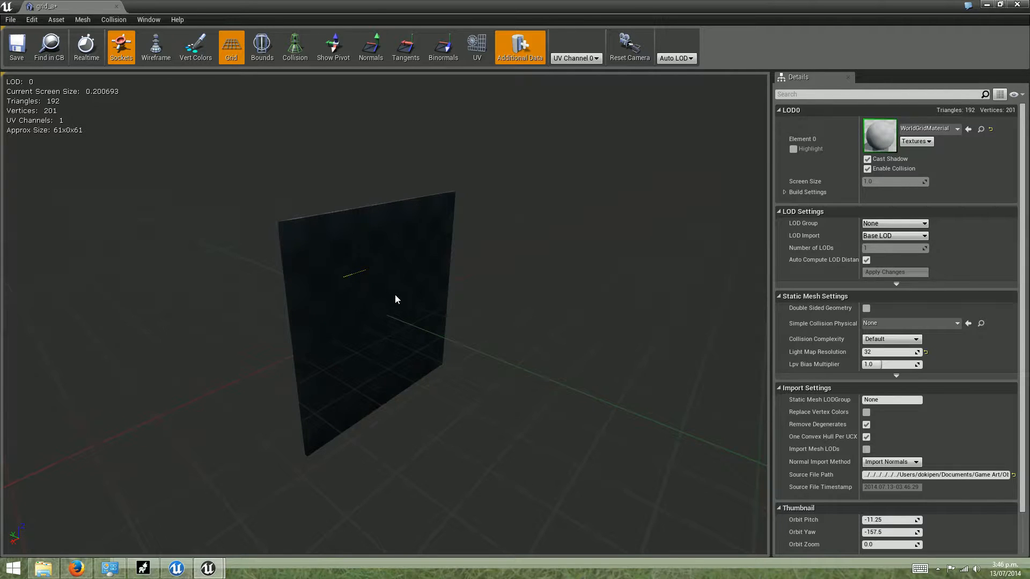
pyautogui.moveTo(497, 283)
pyautogui.mouseDown()
pyautogui.moveTo(557, 283)
pyautogui.moveTo(505, 285)
pyautogui.mouseUp()
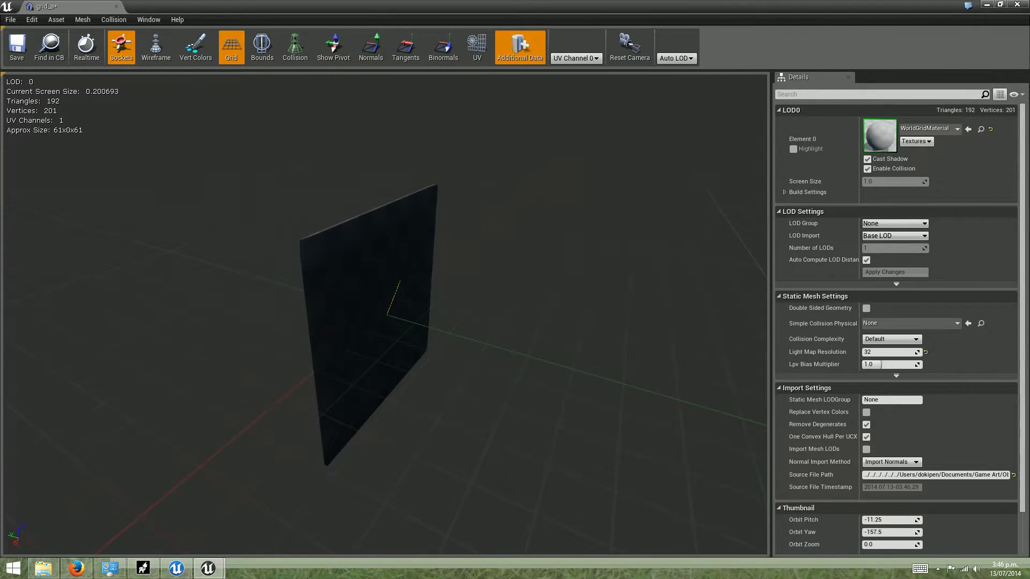
pyautogui.click(1017, 8)
# - Save the grid_a asset and open the SplineComponentBP Blueprint for editing
pyautogui.keyDown('alt'); pyautogui.moveTo(414, 359); pyautogui.dragTo(425, 346); pyautogui.keyUp('alt')
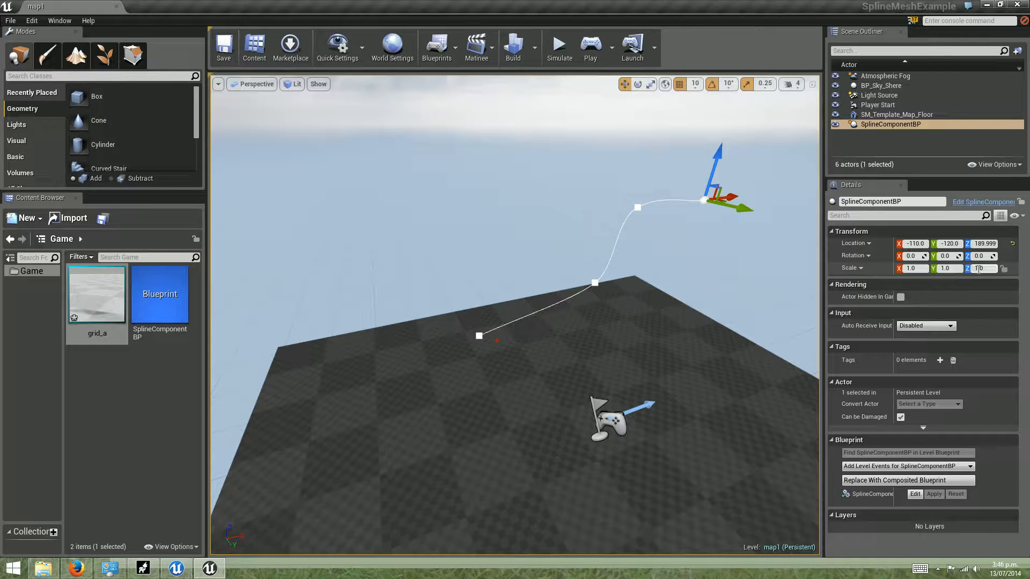
pyautogui.moveTo(579, 278)
pyautogui.mouseDown()
pyautogui.moveTo(563, 298)
pyautogui.moveTo(579, 277)
pyautogui.mouseUp()
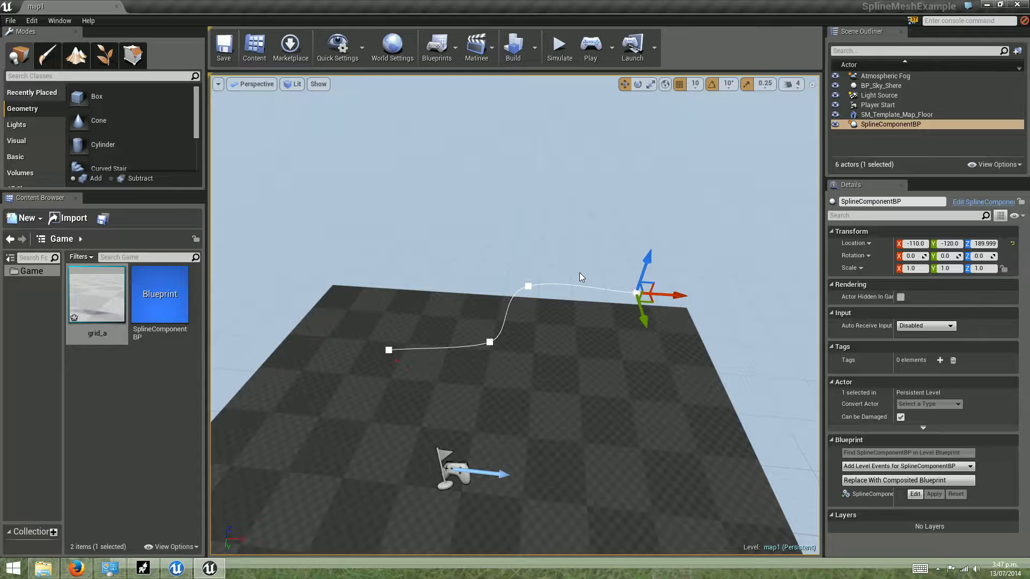
pyautogui.moveTo(581, 274); pyautogui.dragTo(542, 277)
pyautogui.moveTo(621, 318)
pyautogui.keyDown('alt'); pyautogui.mouseDown()
pyautogui.moveTo(618, 306)
pyautogui.moveTo(633, 305)
pyautogui.mouseUp(); pyautogui.keyUp('alt')
pyautogui.scroll(-2, 621, 319)
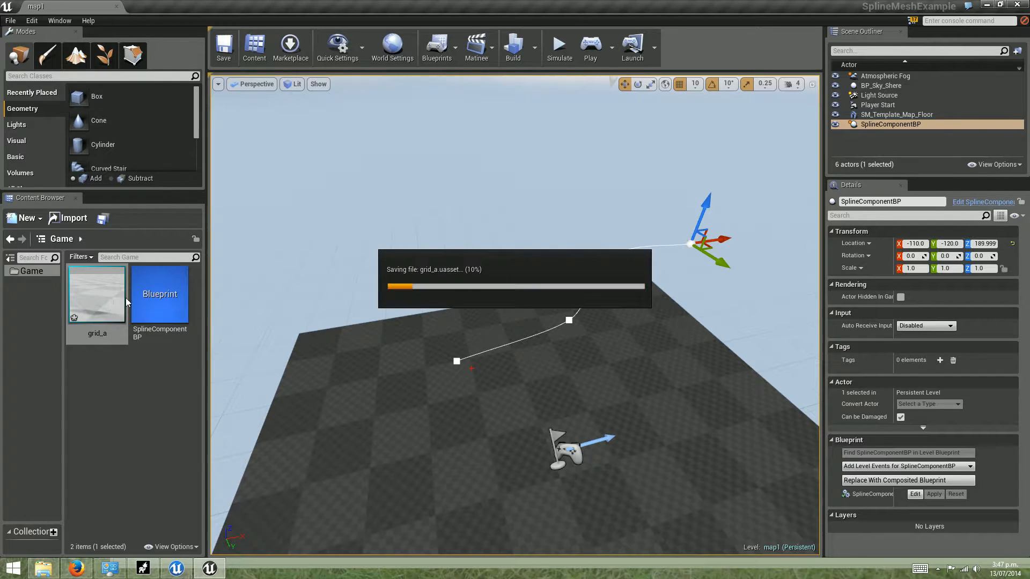
pyautogui.doubleClick(179, 296)
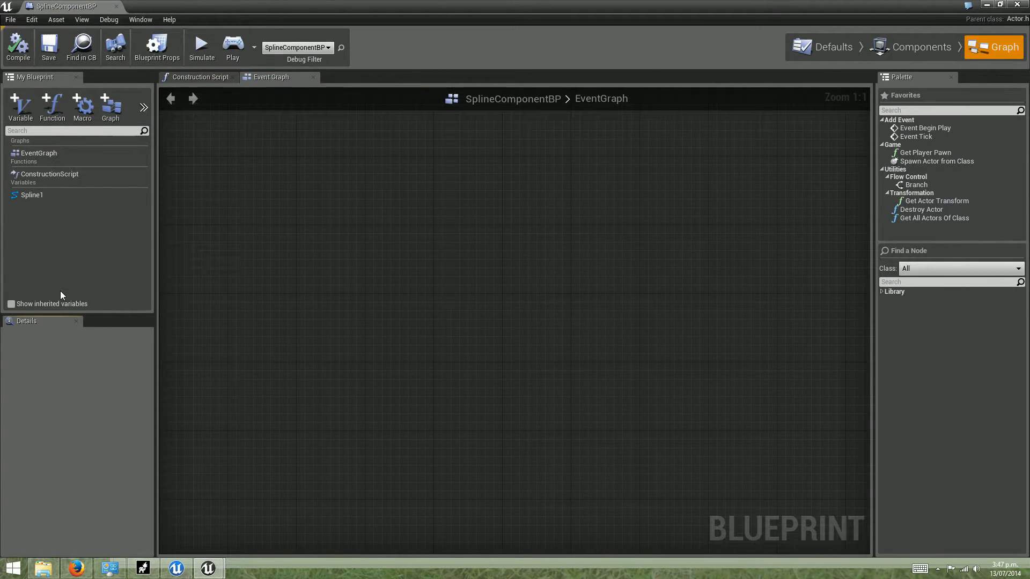
# - Add a Spline Mesh component under the Spline1 root in the Blueprint's component hierarchy
pyautogui.click(947, 51)
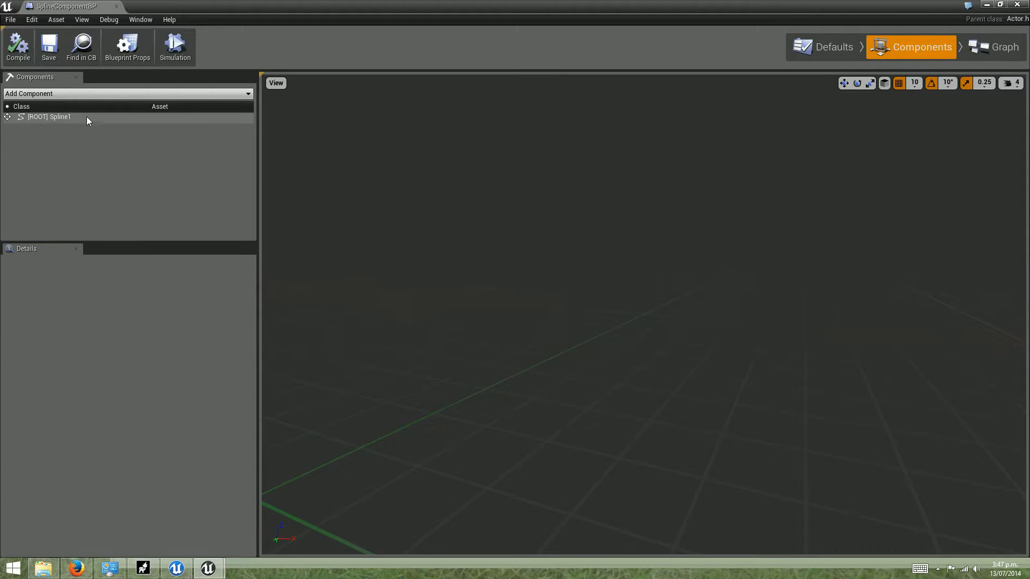
pyautogui.click(82, 95)
pyautogui.scroll(-5, 108, 217)
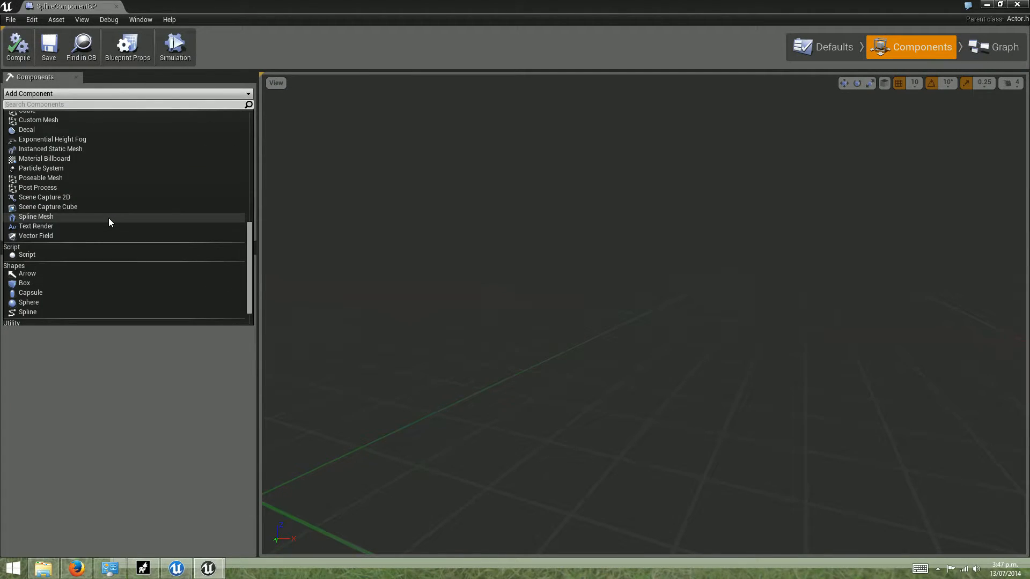
pyautogui.click(36, 216)
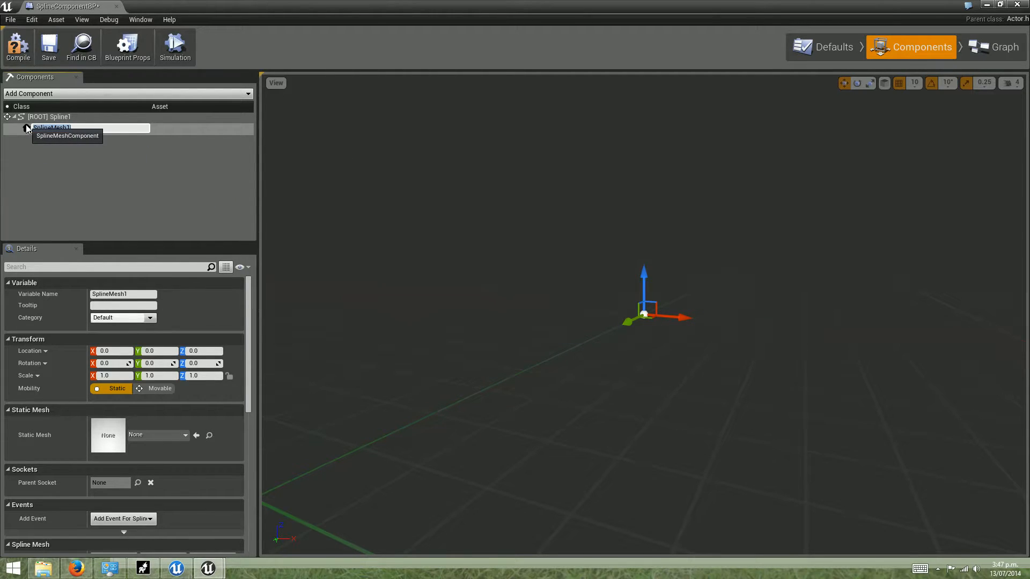
pyautogui.click(16, 118)
pyautogui.click(15, 116)
pyautogui.click(28, 129)
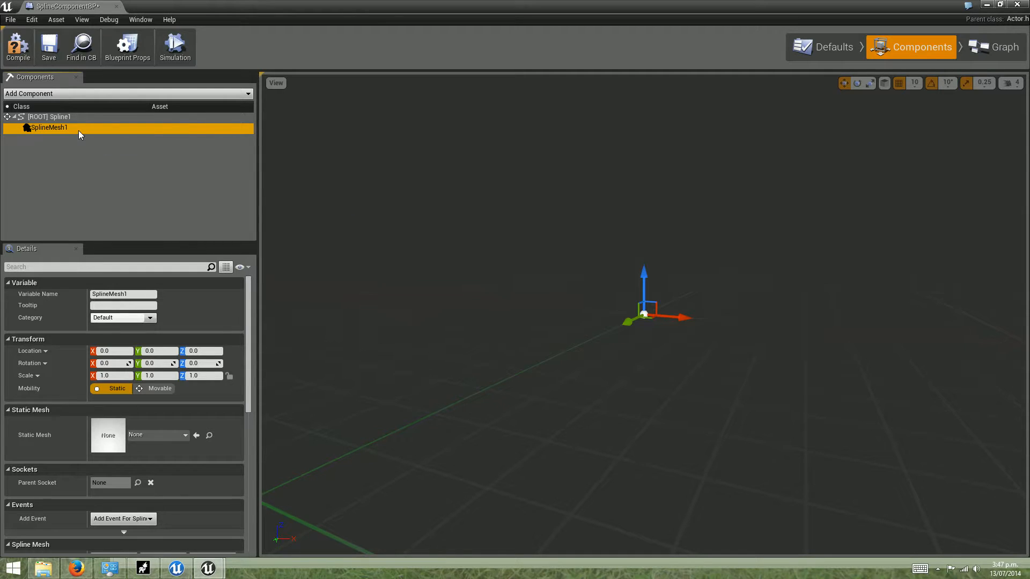
# - Assign grid_a as the static mesh of the SplineMesh1 component
pyautogui.moveTo(251, 373); pyautogui.dragTo(251, 398)
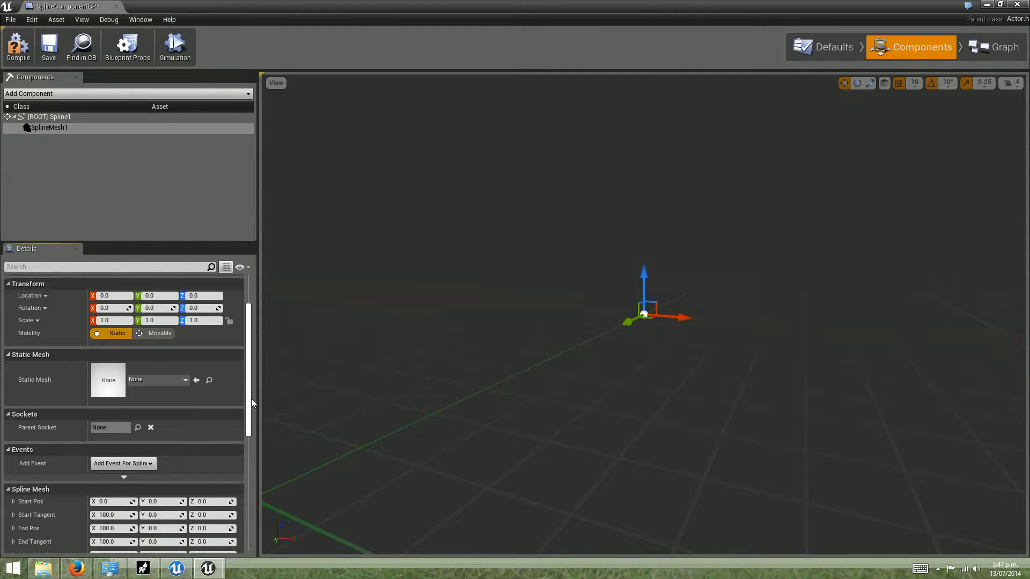
pyautogui.click(149, 382)
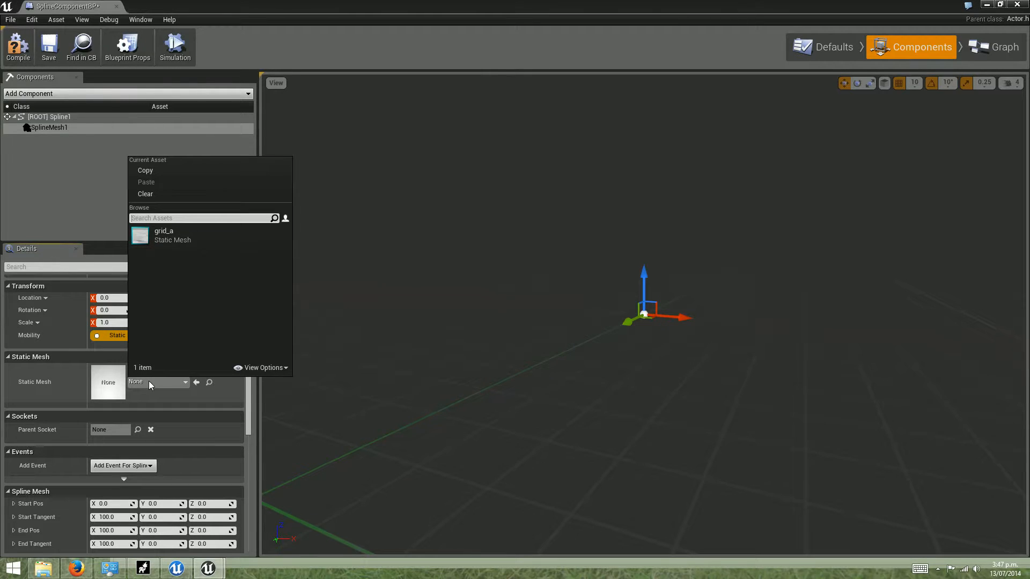
pyautogui.click(168, 238)
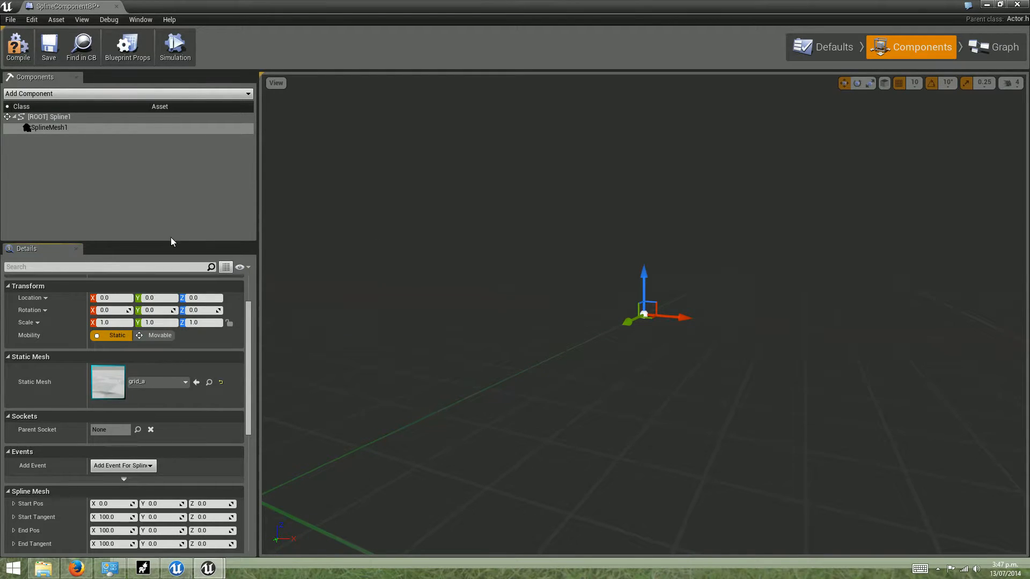
# - Set the spline mesh's End Pos X to 50 to shorten the grid mesh
pyautogui.moveTo(629, 300)
pyautogui.keyDown('alt'); pyautogui.mouseDown(button='right')
pyautogui.moveTo(660, 284)
pyautogui.moveTo(628, 305)
pyautogui.mouseUp(button='right'); pyautogui.keyUp('alt')
pyautogui.keyDown('alt'); pyautogui.moveTo(674, 306); pyautogui.dragTo(525, 327); pyautogui.keyUp('alt')
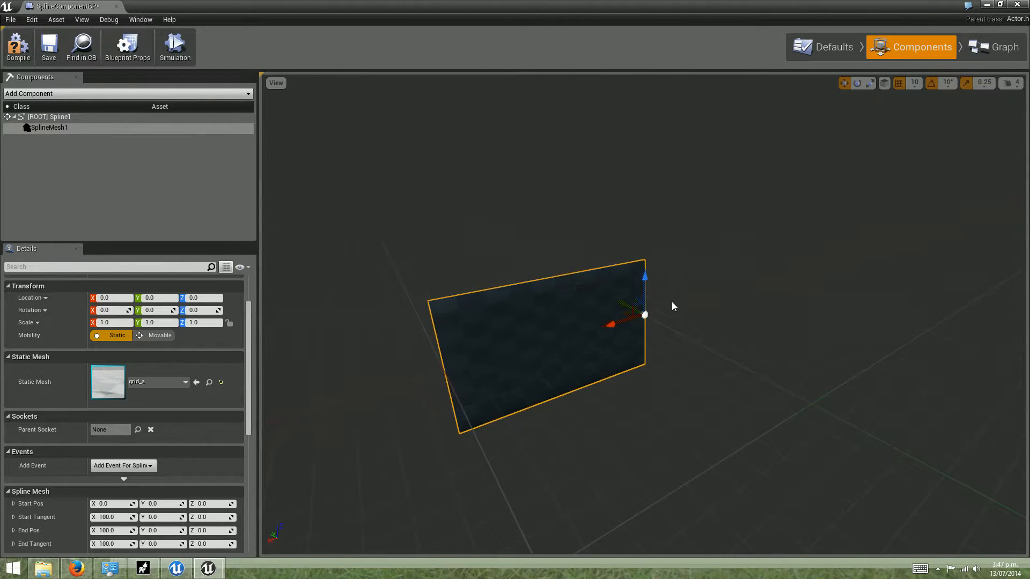
pyautogui.keyDown('alt'); pyautogui.moveTo(671, 305); pyautogui.dragTo(702, 292, button='right'); pyautogui.keyUp('alt')
pyautogui.moveTo(676, 303); pyautogui.dragTo(791, 277, button='middle')
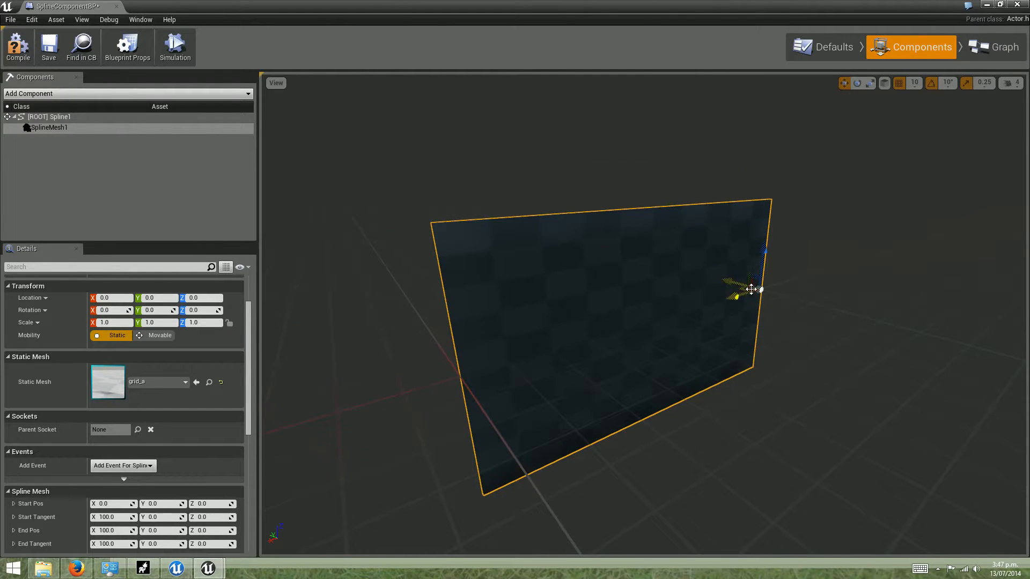
pyautogui.keyDown('alt'); pyautogui.moveTo(488, 365); pyautogui.dragTo(451, 418); pyautogui.keyUp('alt')
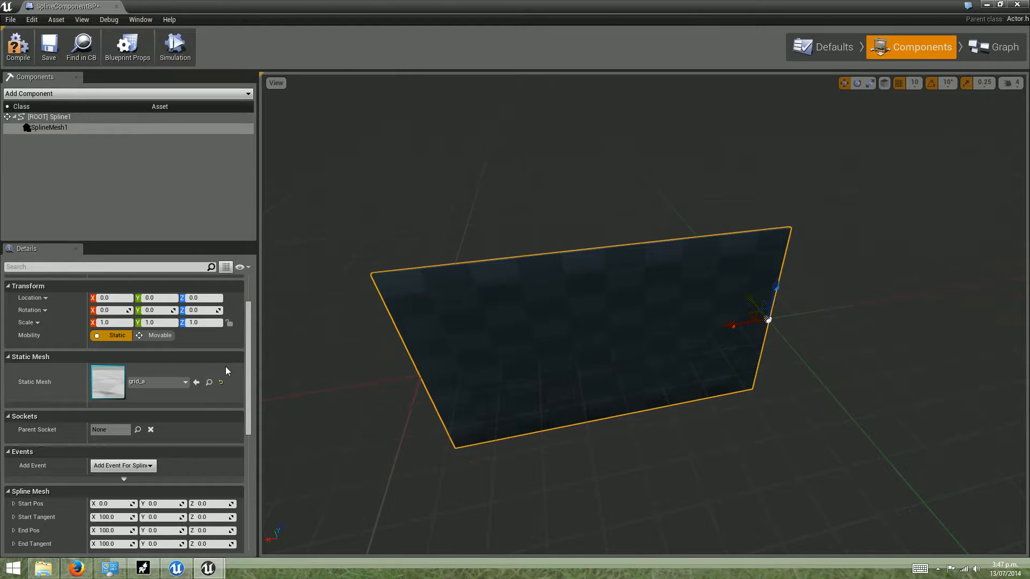
pyautogui.moveTo(251, 356); pyautogui.dragTo(263, 420)
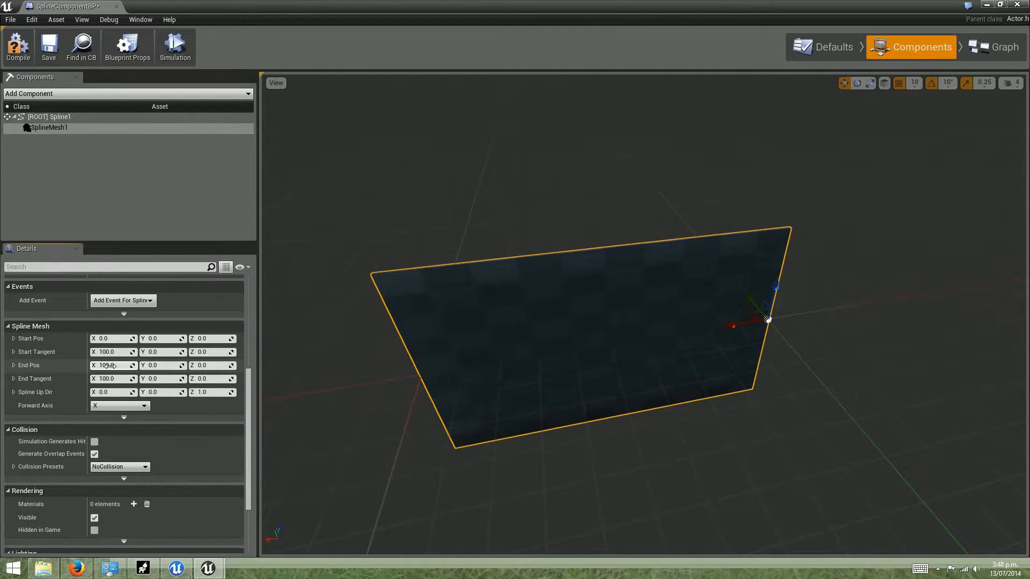
pyautogui.press('Return')
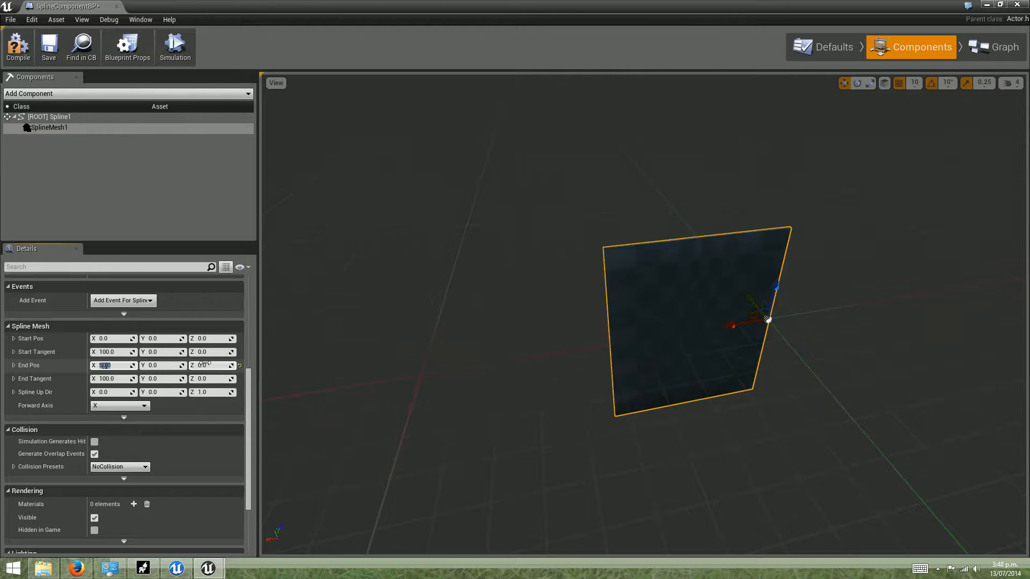
# - Stretch the spline mesh along X by raising its End Pos X to about 189.4
pyautogui.moveTo(617, 280); pyautogui.dragTo(697, 299, button='right')
pyautogui.keyDown('alt'); pyautogui.moveTo(654, 226); pyautogui.dragTo(673, 258); pyautogui.keyUp('alt')
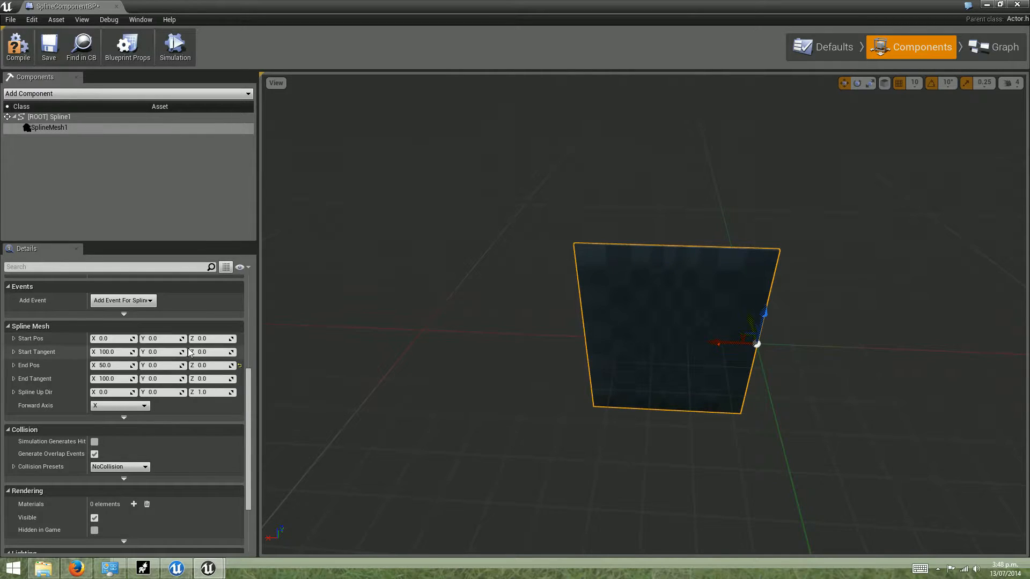
pyautogui.moveTo(110, 365); pyautogui.dragTo(133, 365)
pyautogui.scroll(-5, 543, 333)
pyautogui.moveTo(542, 332); pyautogui.dragTo(429, 354, button='middle')
pyautogui.moveTo(110, 365); pyautogui.dragTo(160, 365)
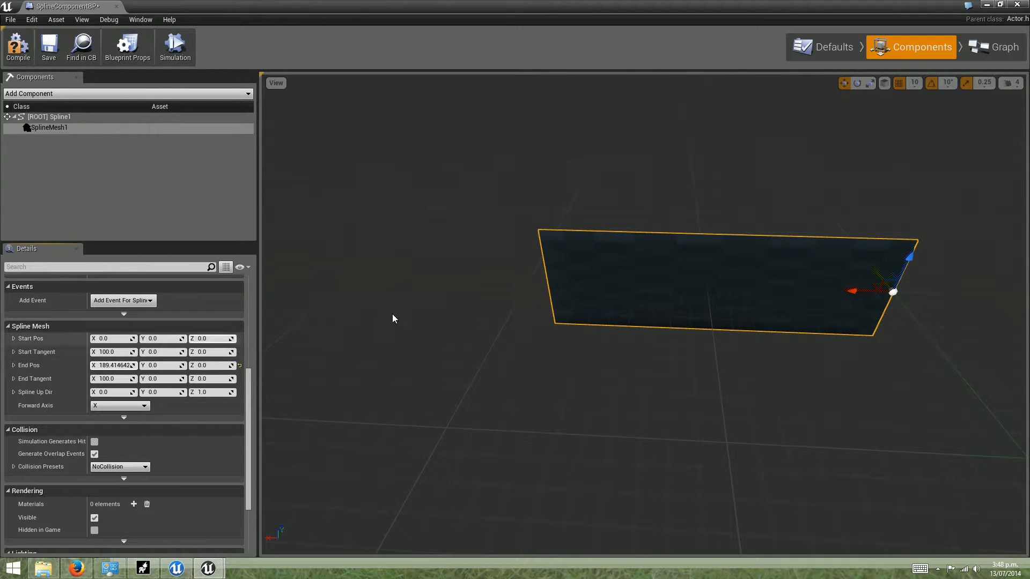
# - Adjust the spline mesh's Start Tangent to about 114.8 in X, 0.74 in Y and 7.1 in Z
pyautogui.moveTo(662, 326); pyautogui.dragTo(751, 310)
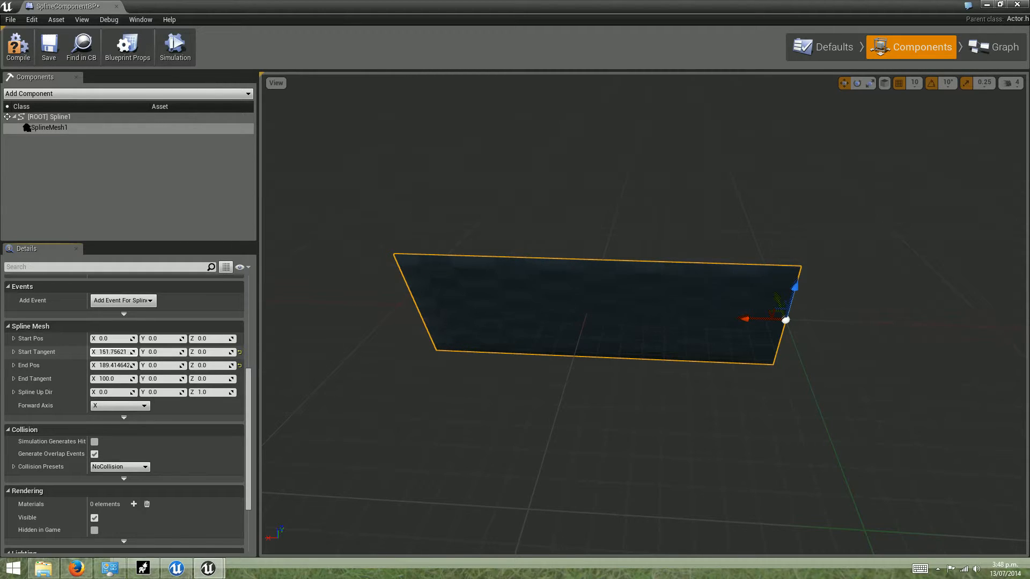
pyautogui.moveTo(113, 351); pyautogui.dragTo(156, 352)
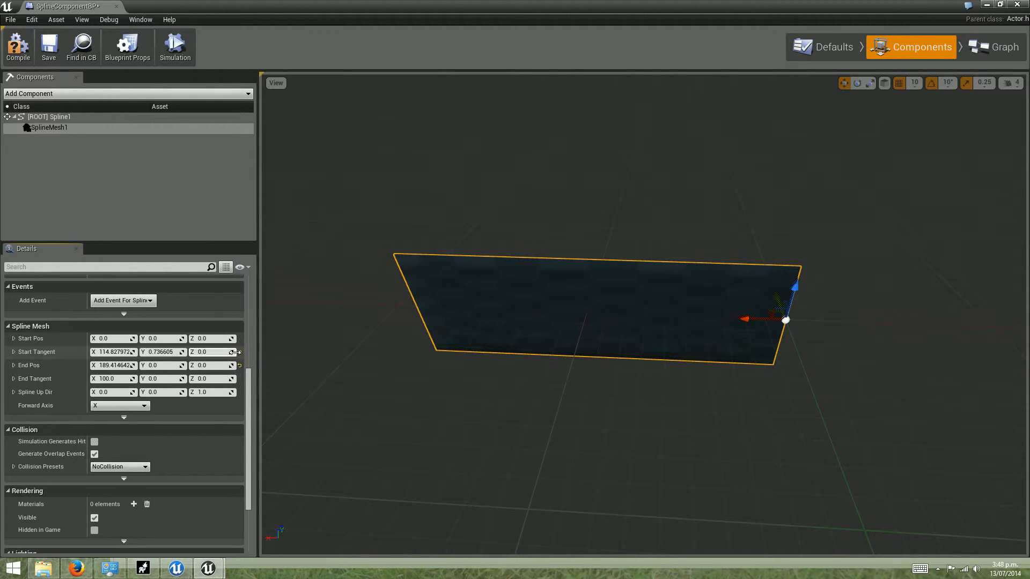
pyautogui.moveTo(214, 356); pyautogui.dragTo(202, 354)
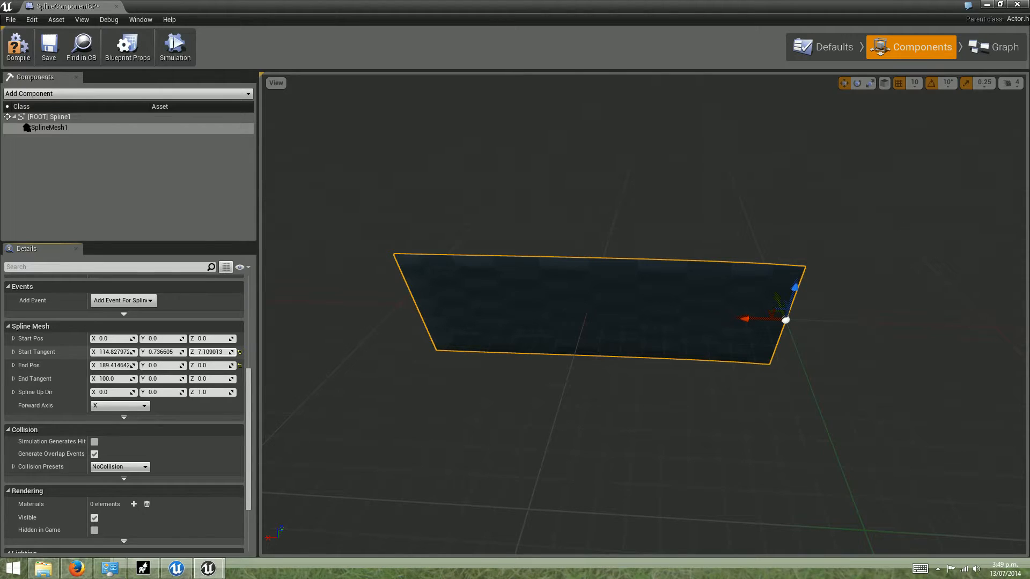
pyautogui.moveTo(209, 353); pyautogui.dragTo(213, 353)
# - Bend the spline mesh progressively by setting Start Tangent Z to 10, 20, 30, 40 and 50
pyautogui.click(211, 352)
pyautogui.write('10')
pyautogui.press('Return')
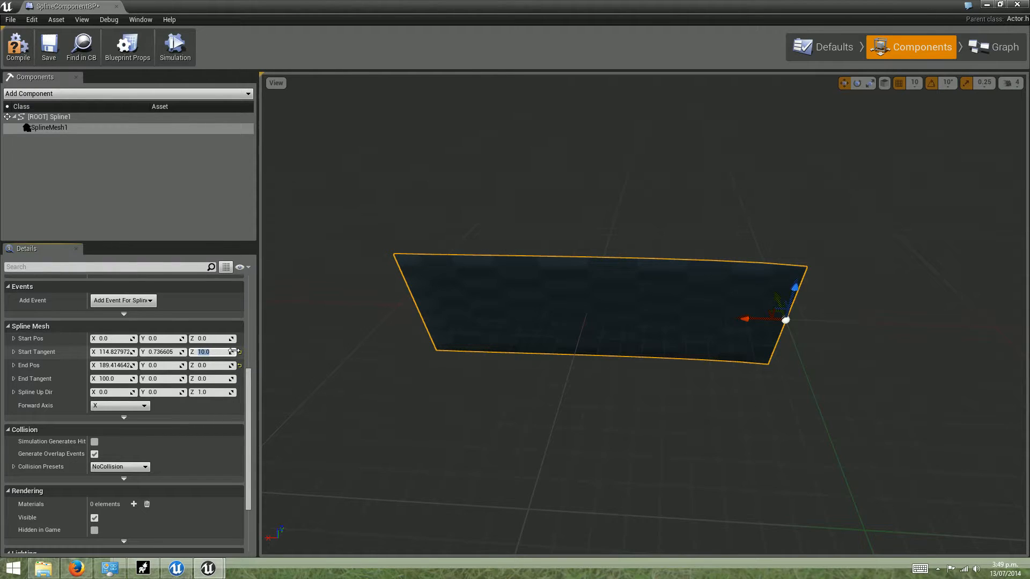
pyautogui.write('20')
pyautogui.press('Return')
pyautogui.write('30')
pyautogui.press('Return')
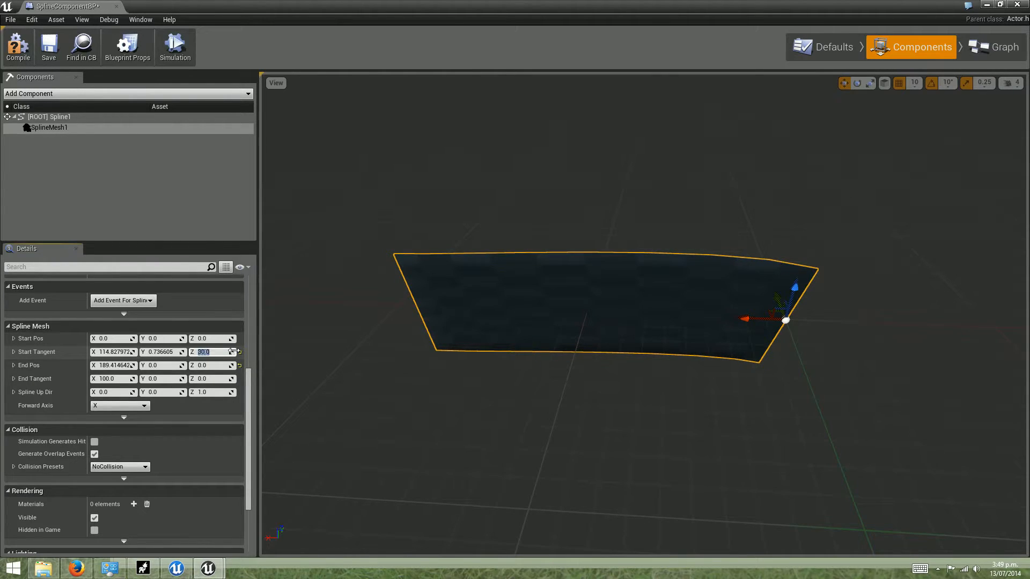
pyautogui.write('40')
pyautogui.press('Return')
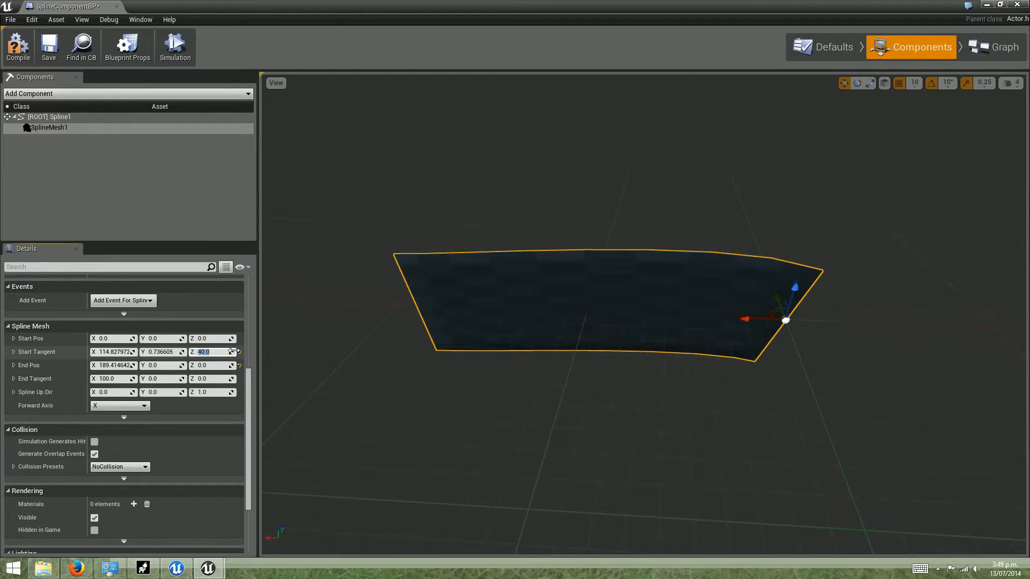
pyautogui.write('50')
pyautogui.press('Return')
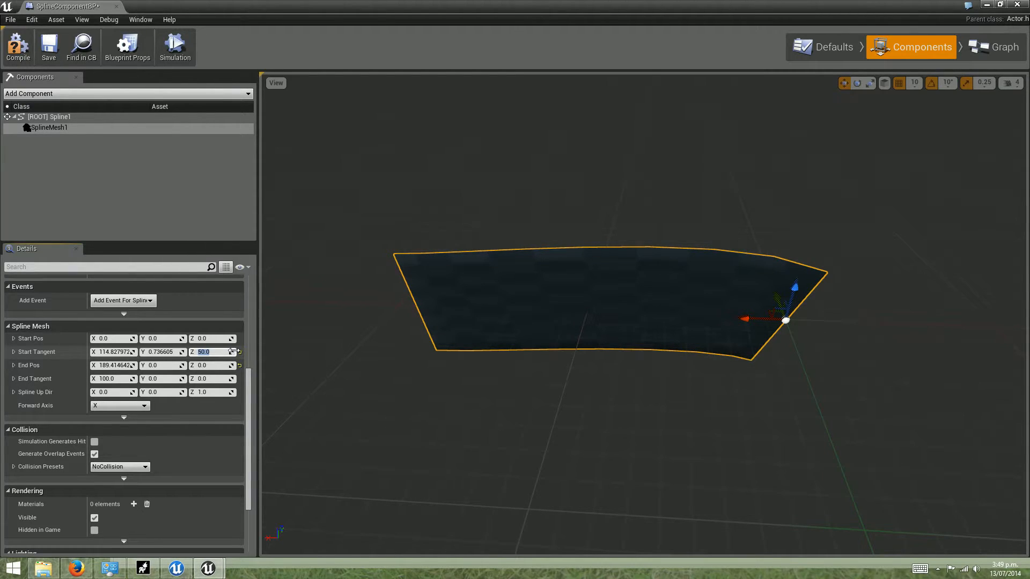
# - Reset the spline mesh's Start Tangent Z and Y to 0
pyautogui.write('0')
pyautogui.press('Return')
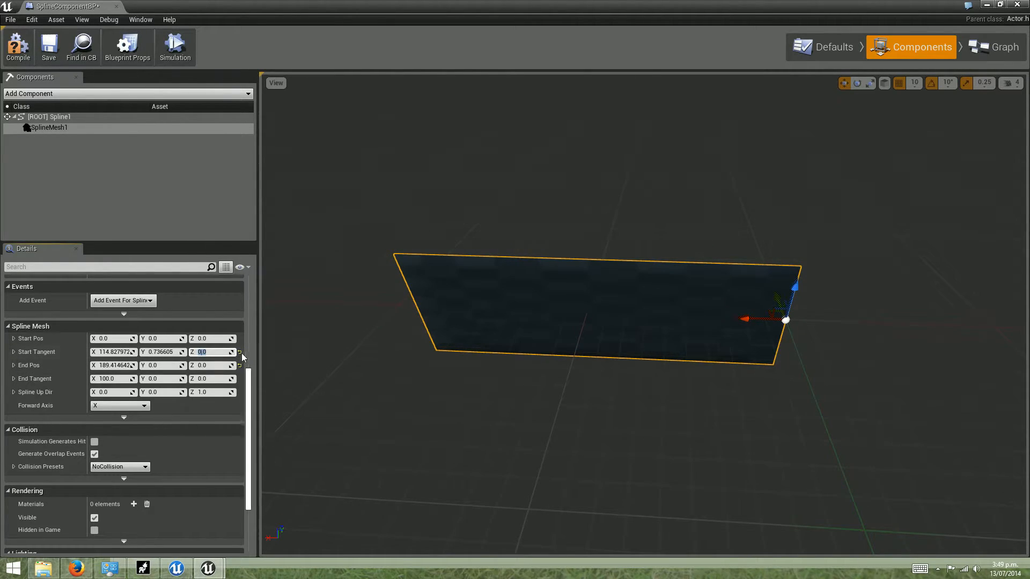
pyautogui.click(167, 351)
pyautogui.press('Return')
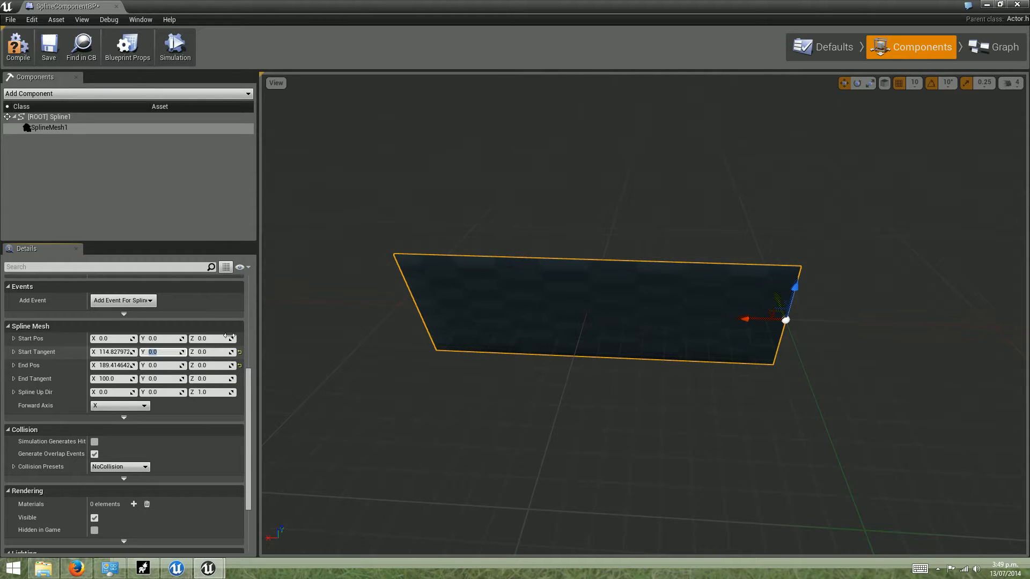
# - Set the spline mesh's Start Tangent X to 100
pyautogui.moveTo(556, 308); pyautogui.dragTo(628, 314)
pyautogui.moveTo(642, 281)
pyautogui.mouseDown(button='right')
pyautogui.moveTo(590, 260)
pyautogui.moveTo(634, 281)
pyautogui.mouseUp(button='right')
pyautogui.moveTo(642, 280); pyautogui.dragTo(642, 258)
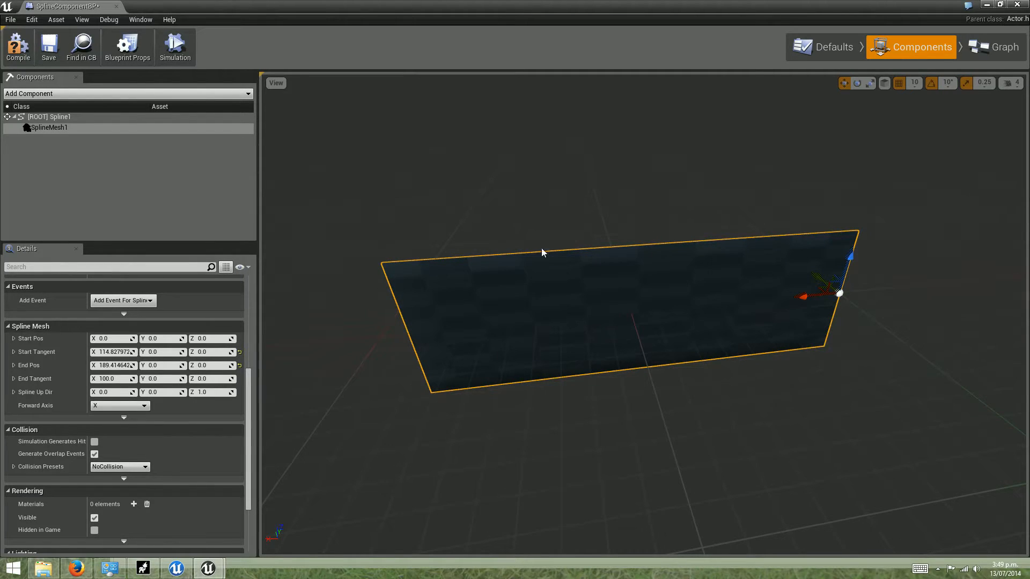
pyautogui.click(111, 352)
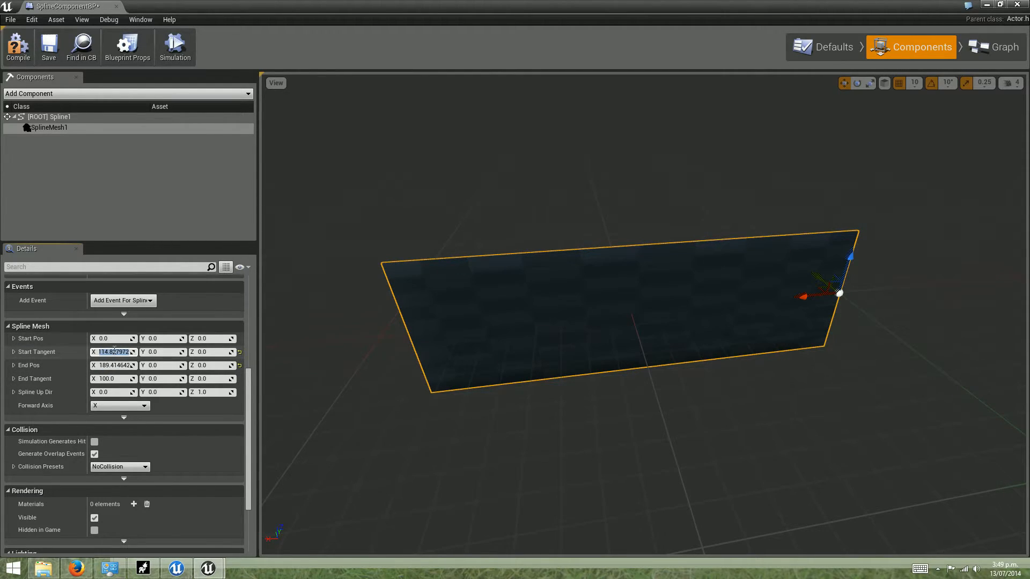
pyautogui.write('100')
pyautogui.press('Return')
# - Collapse the spline mesh with End Pos X at 0, and set End Pos X to 100
pyautogui.click(120, 367)
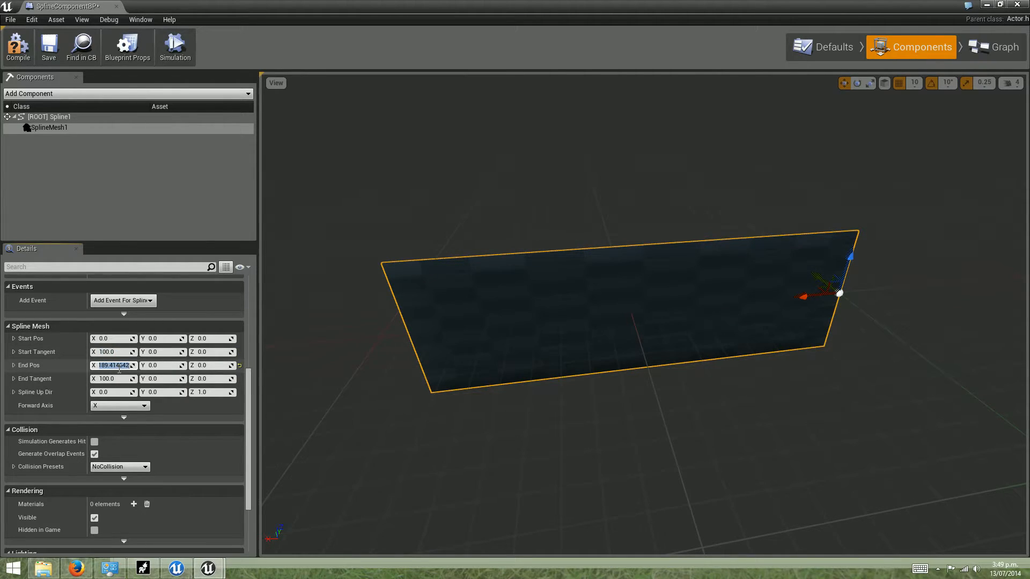
pyautogui.write('0')
pyautogui.press('Return')
pyautogui.write('100')
pyautogui.press('Return')
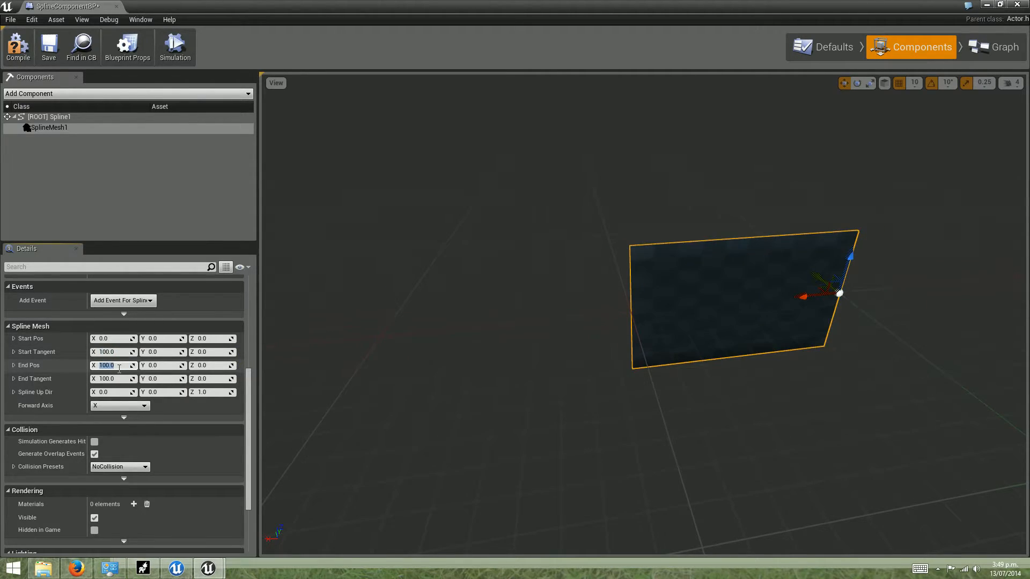
pyautogui.moveTo(561, 319); pyautogui.dragTo(921, 114)
# - Delete the SplineMesh1 component from the Blueprint's component hierarchy
pyautogui.click(993, 47)
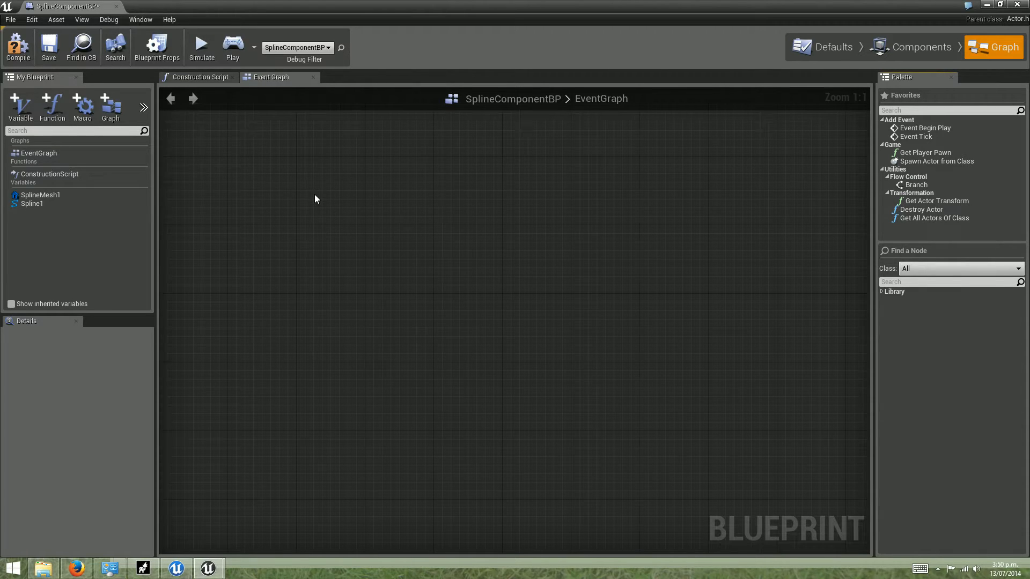
pyautogui.click(913, 47)
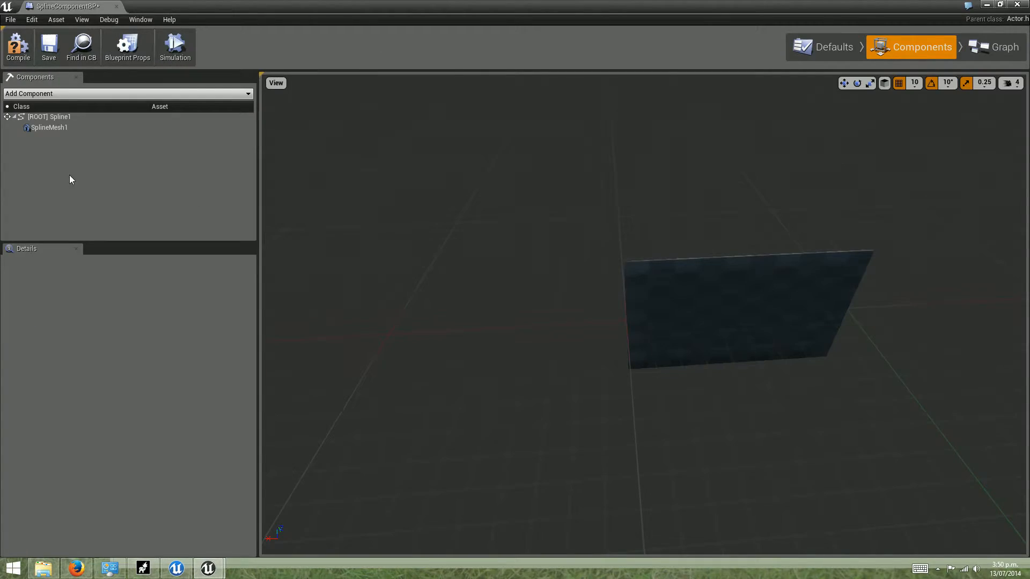
pyautogui.click(45, 127)
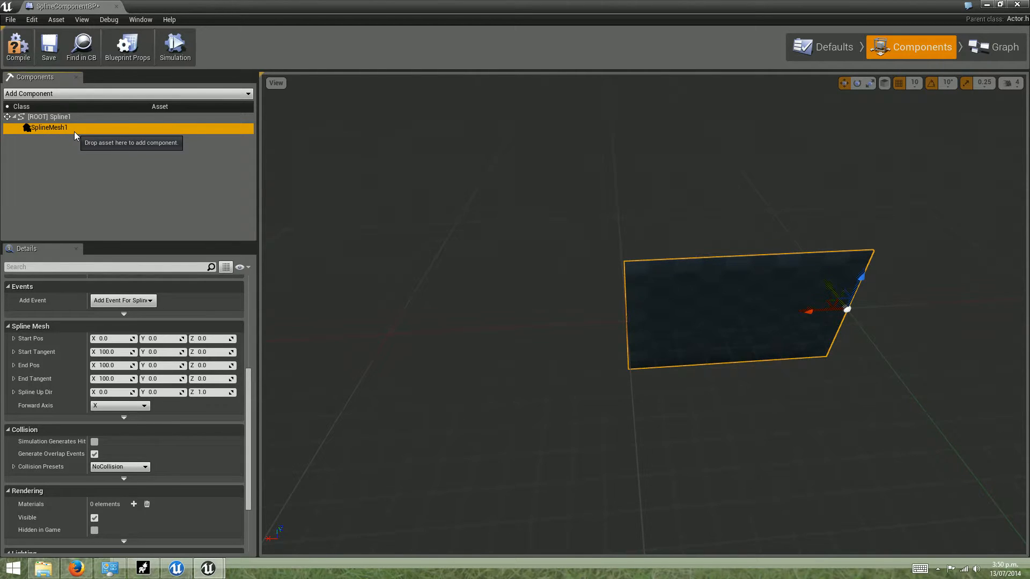
pyautogui.press('Delete')
# - Open the Construction Script graph and place a Get node for Spline1 below the Construction Script entry node
pyautogui.click(72, 116)
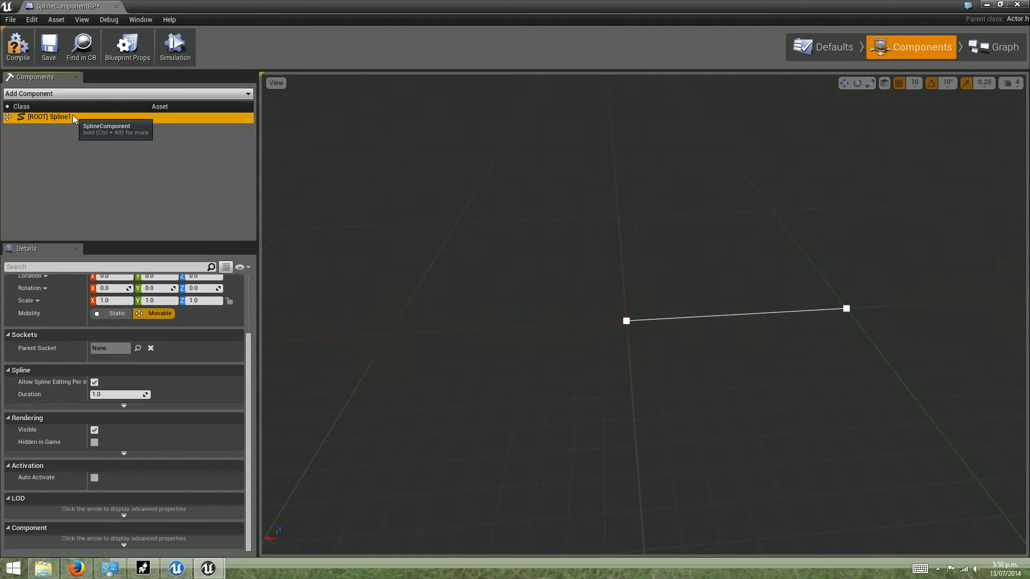
pyautogui.click(986, 46)
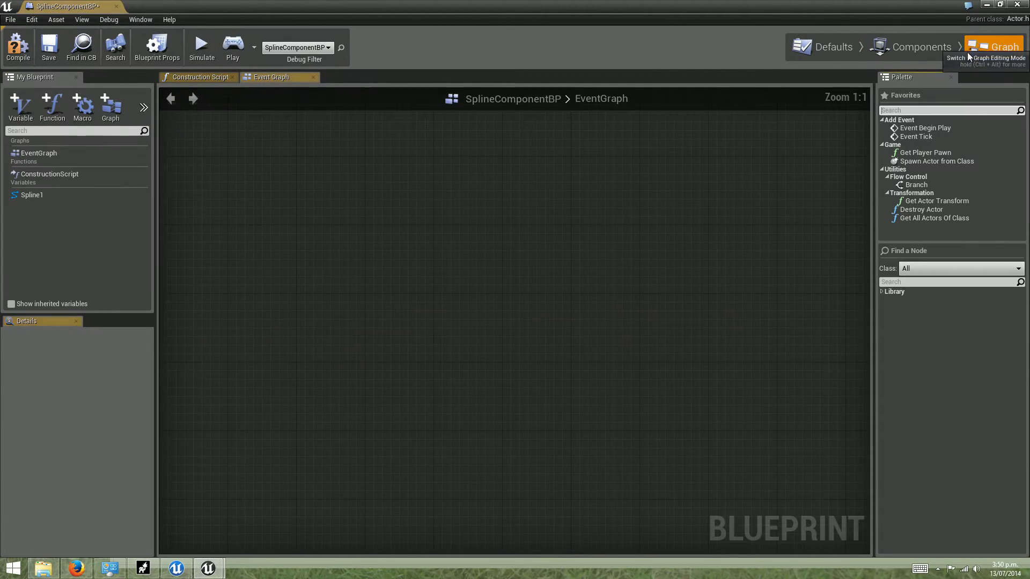
pyautogui.scroll(-1, 514, 247)
pyautogui.scroll(1, 493, 217)
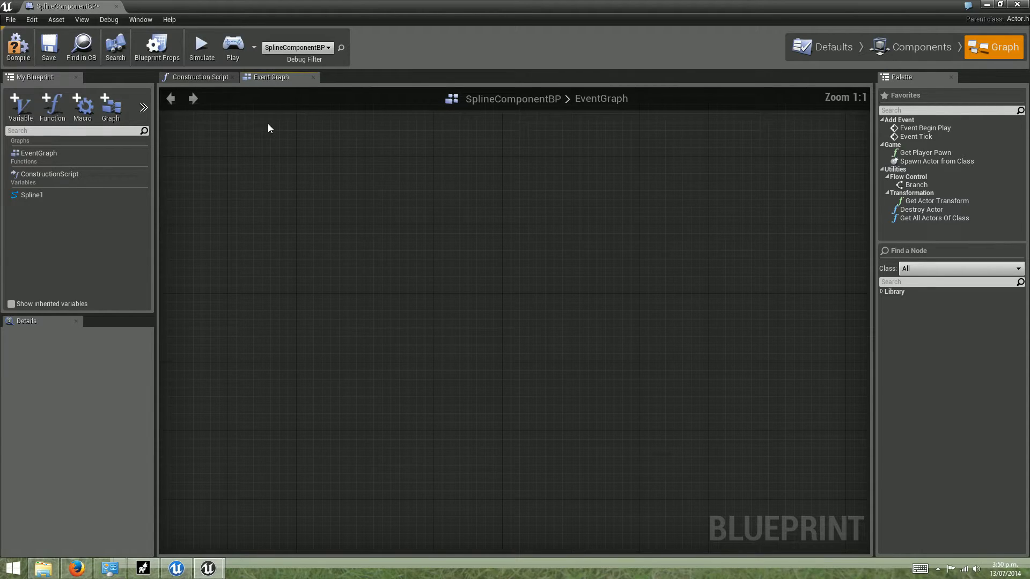
pyautogui.click(201, 78)
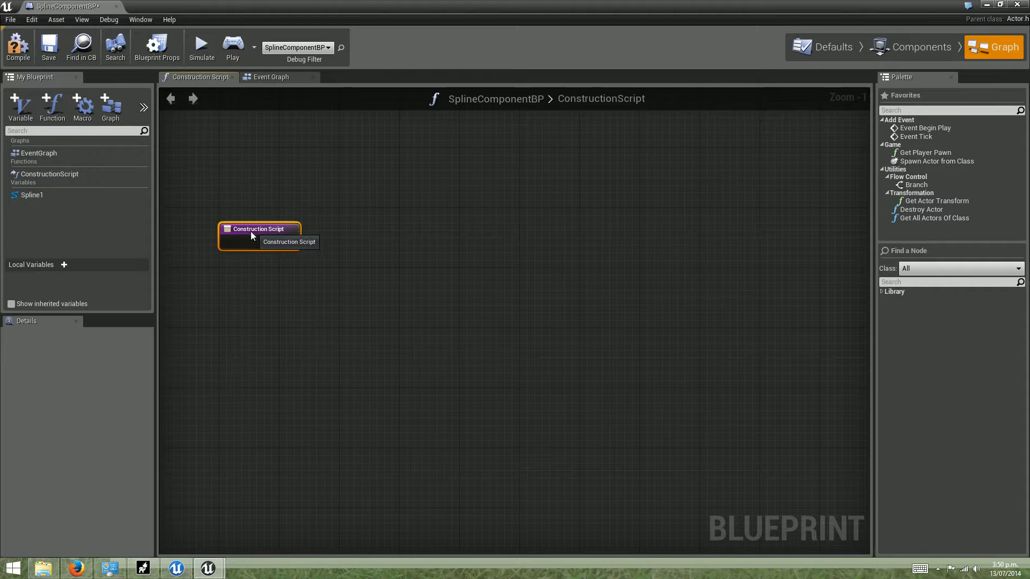
pyautogui.moveTo(29, 195); pyautogui.dragTo(249, 337)
pyautogui.click(248, 333)
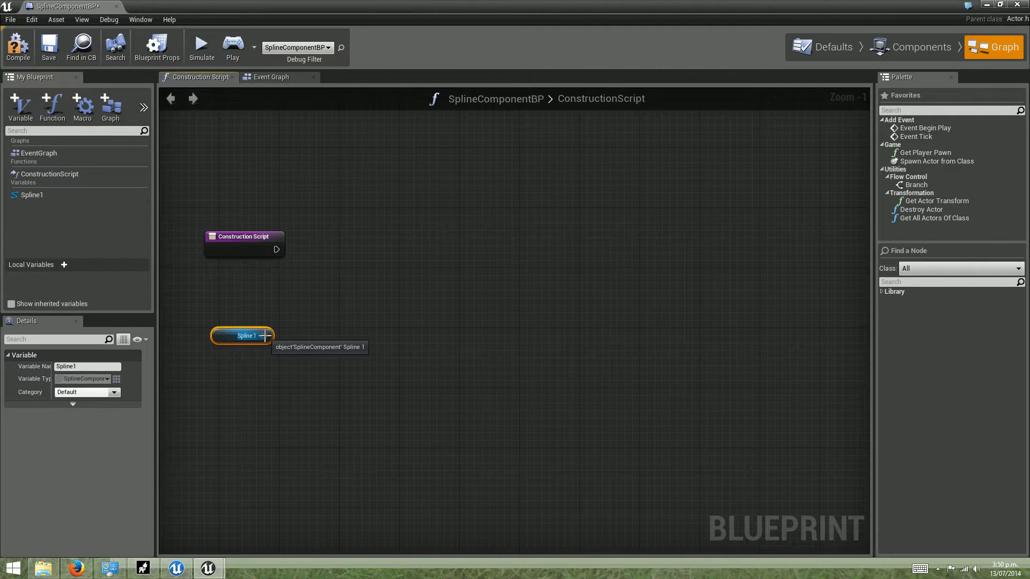
# - Add a Get Num Spline Points node from the Spline1 reference and rearrange the two nodes below the Construction Script entry node
pyautogui.moveTo(264, 335); pyautogui.dragTo(365, 312)
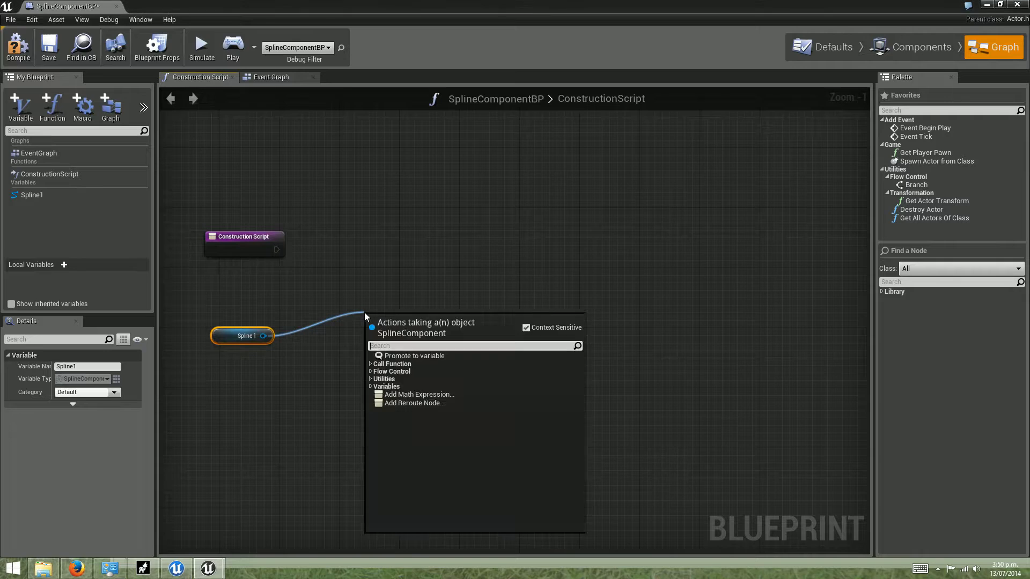
pyautogui.write('get')
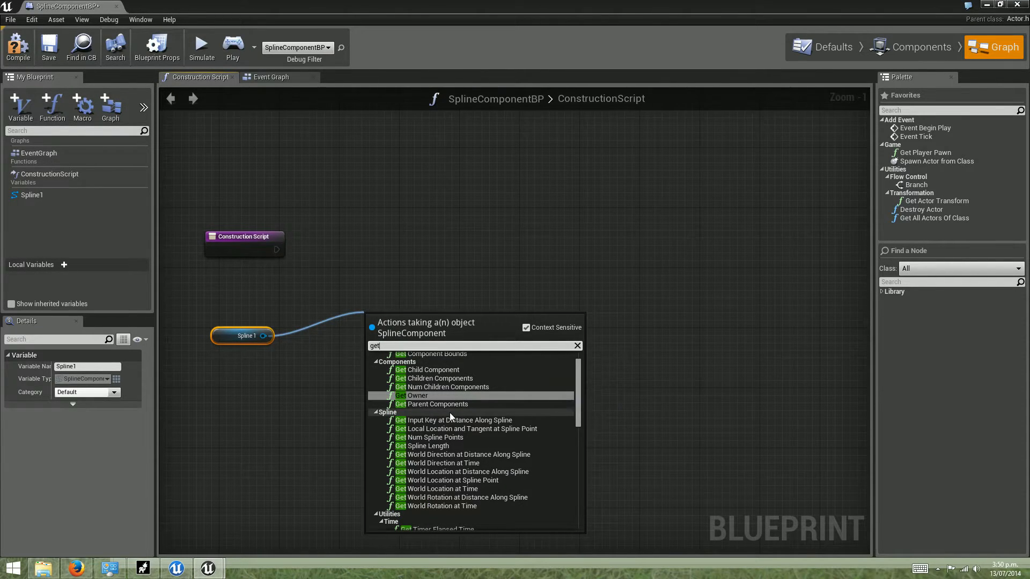
pyautogui.click(449, 436)
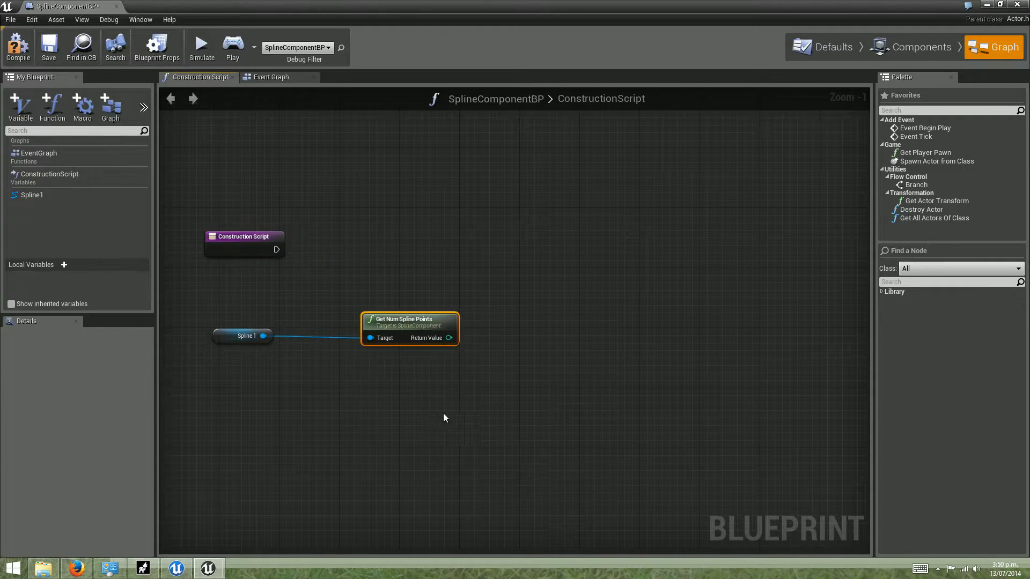
pyautogui.moveTo(229, 337); pyautogui.dragTo(200, 352)
pyautogui.moveTo(384, 320); pyautogui.dragTo(354, 335)
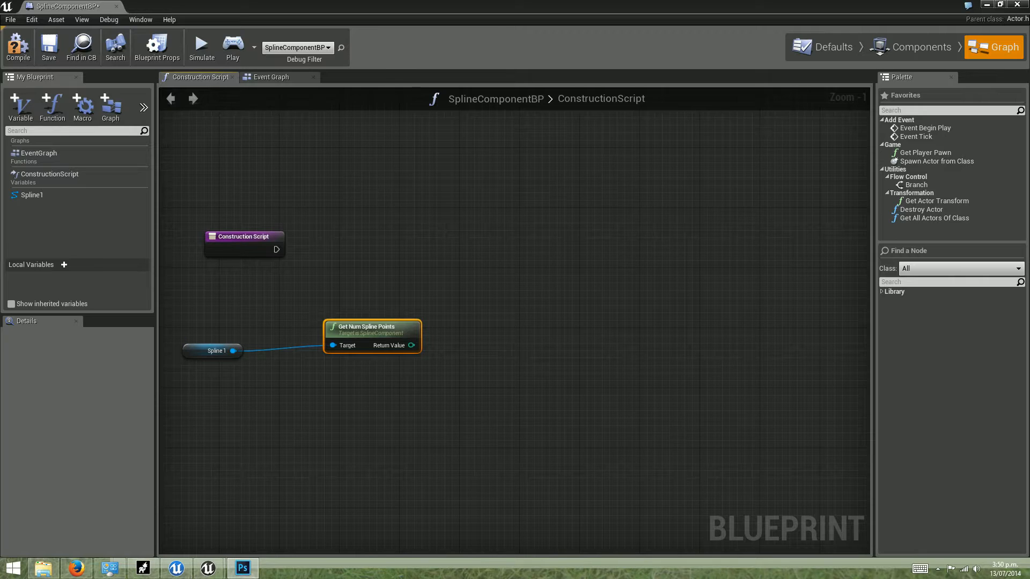
# - Switch to Photoshop, fill the canvas background with 50% Gray and maximize the window
pyautogui.press('Delete')
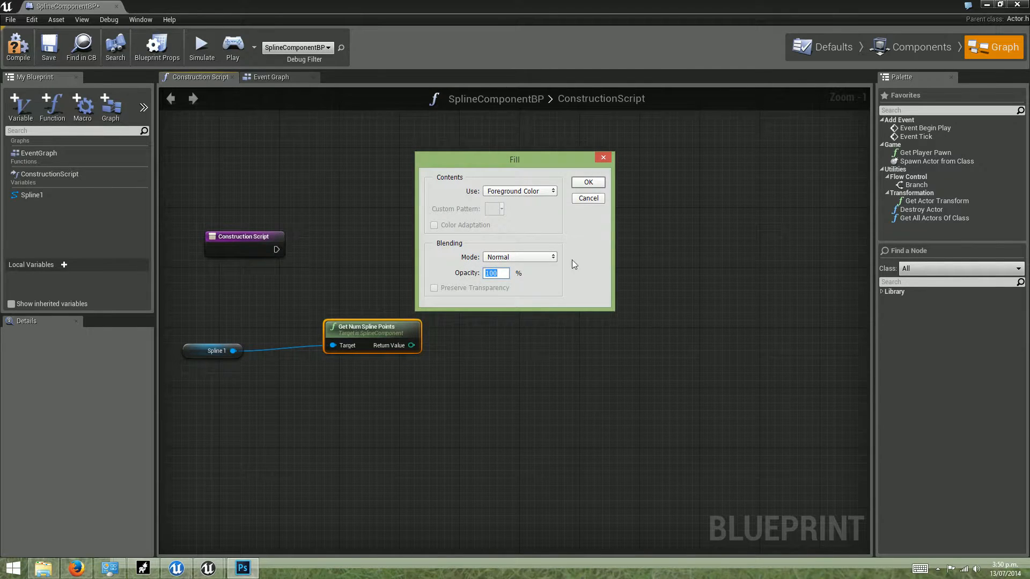
pyautogui.click(542, 191)
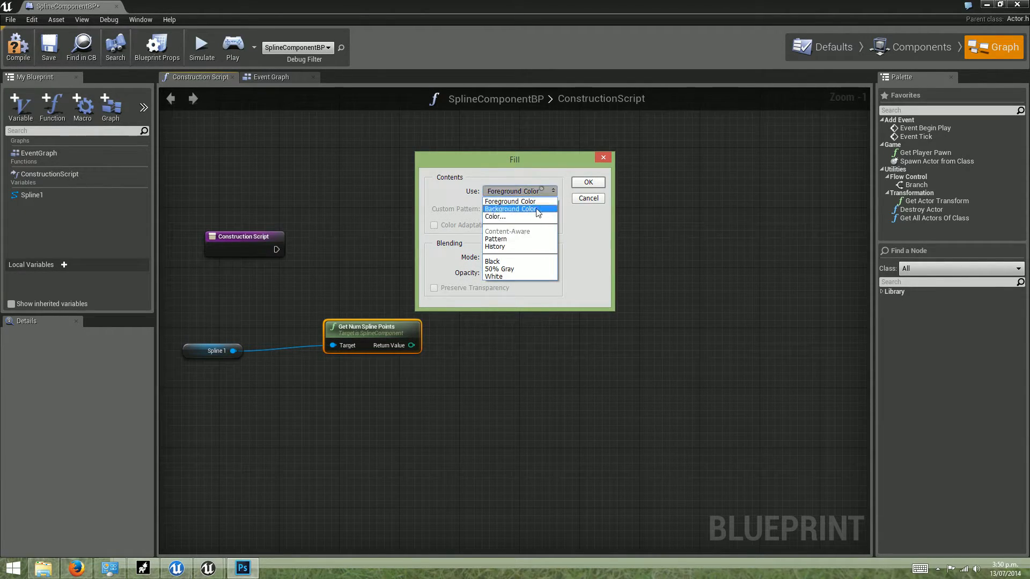
pyautogui.click(508, 270)
pyautogui.click(582, 183)
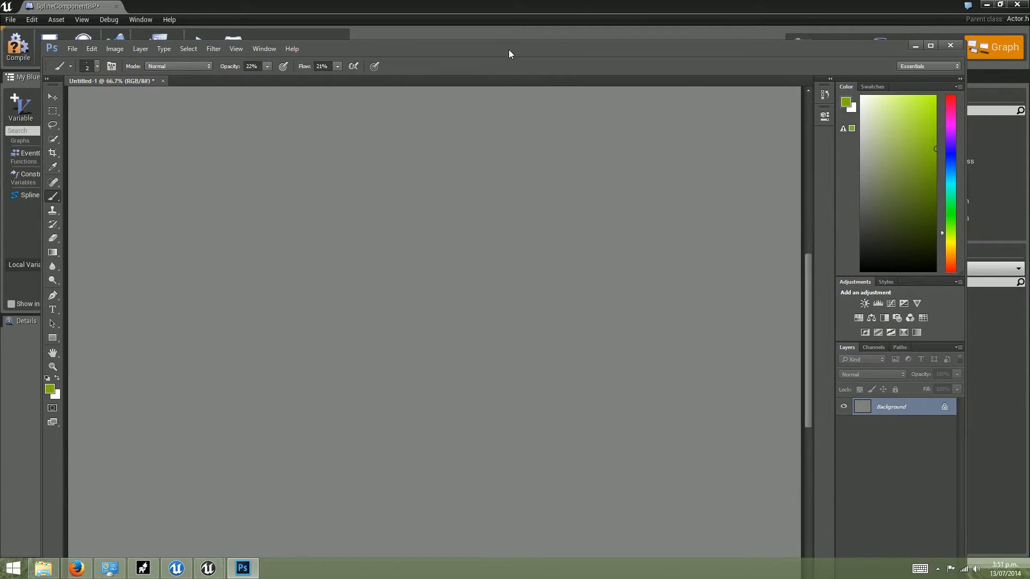
pyautogui.doubleClick(508, 50)
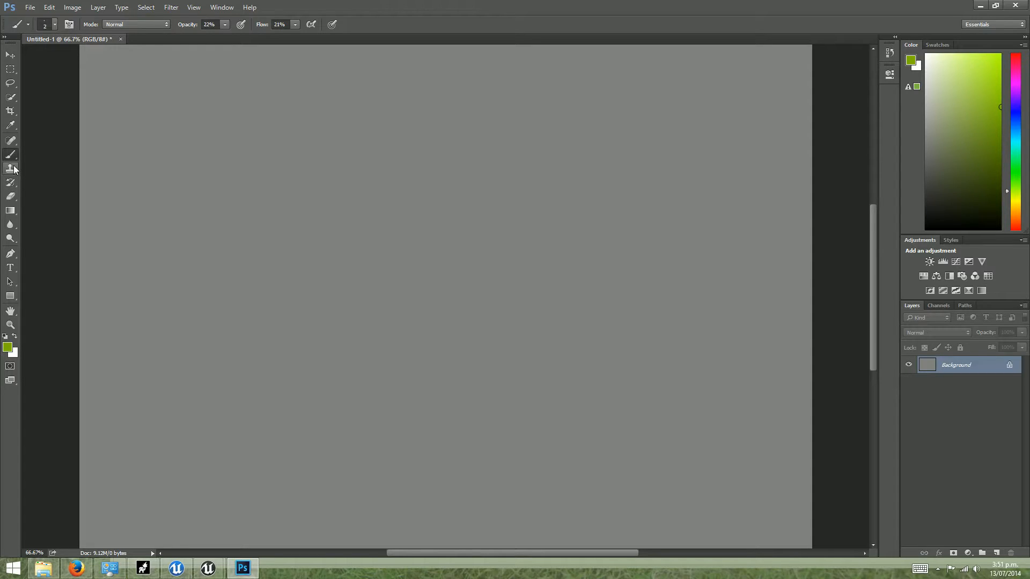
# - Set the foreground colour to black and configure the brush to 5 px with 100% opacity and 100% flow
pyautogui.click(4, 336)
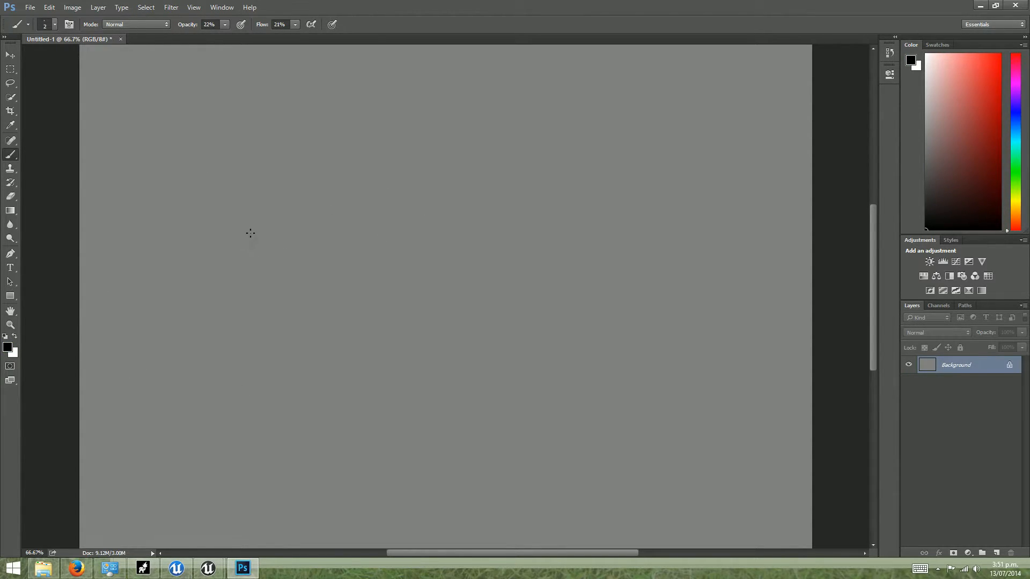
pyautogui.click(39, 27)
pyautogui.click(57, 129)
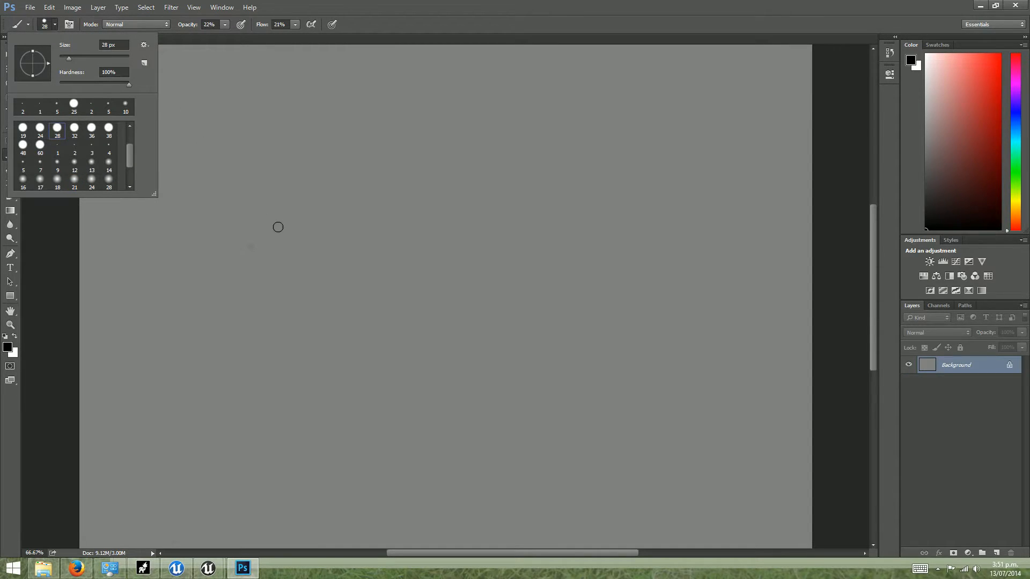
pyautogui.click(248, 244)
pyautogui.click(225, 25)
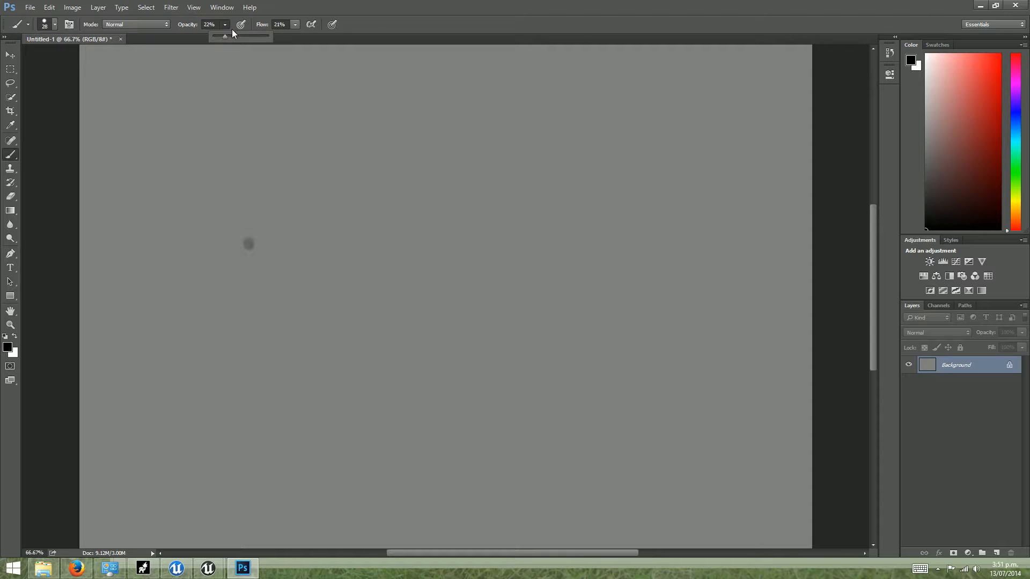
pyautogui.click(295, 24)
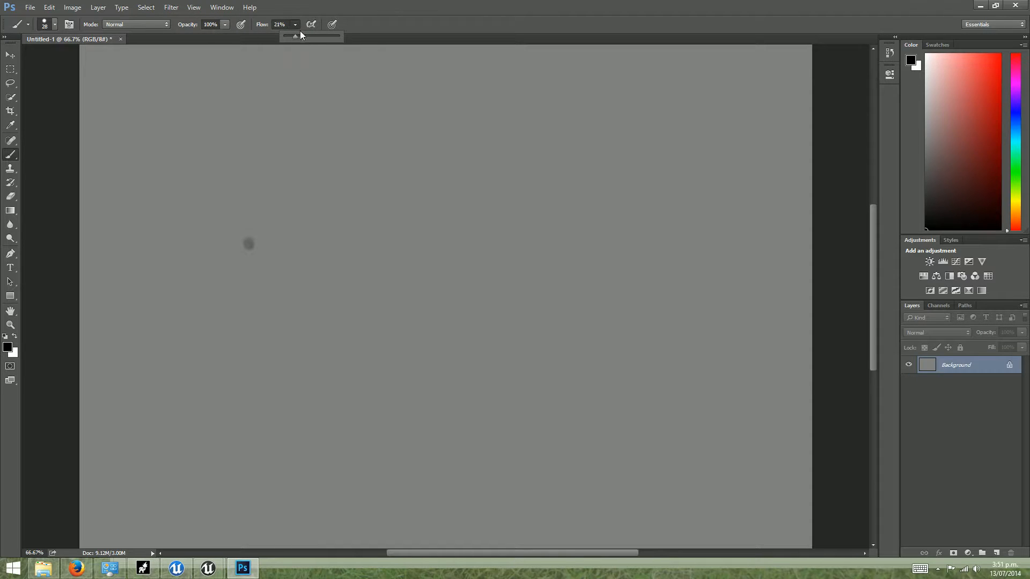
pyautogui.click(55, 24)
pyautogui.click(74, 105)
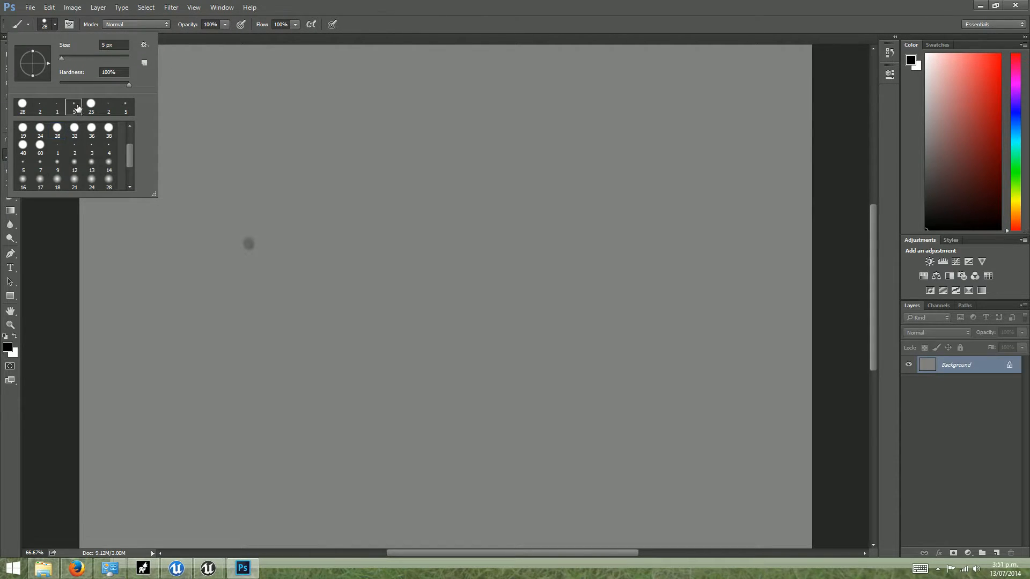
# - Paint three black dots across the upper canvas and join them with an arched curve to represent a spline
pyautogui.moveTo(246, 212); pyautogui.dragTo(246, 210)
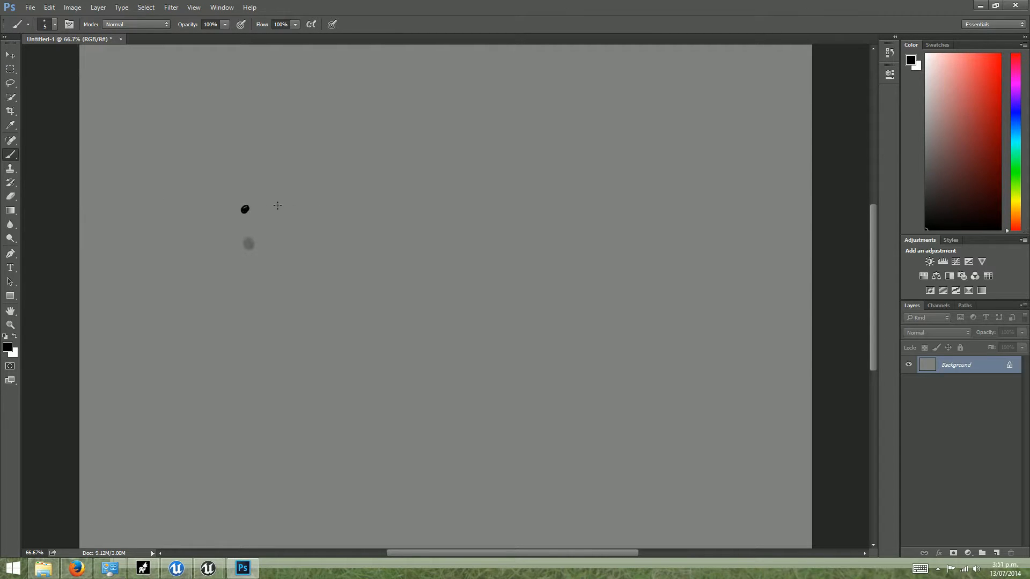
pyautogui.moveTo(434, 160); pyautogui.dragTo(440, 159)
pyautogui.moveTo(697, 209); pyautogui.dragTo(695, 215)
pyautogui.moveTo(247, 209)
pyautogui.mouseDown()
pyautogui.moveTo(346, 168)
pyautogui.moveTo(441, 157)
pyautogui.moveTo(629, 179)
pyautogui.moveTo(696, 212)
pyautogui.mouseUp()
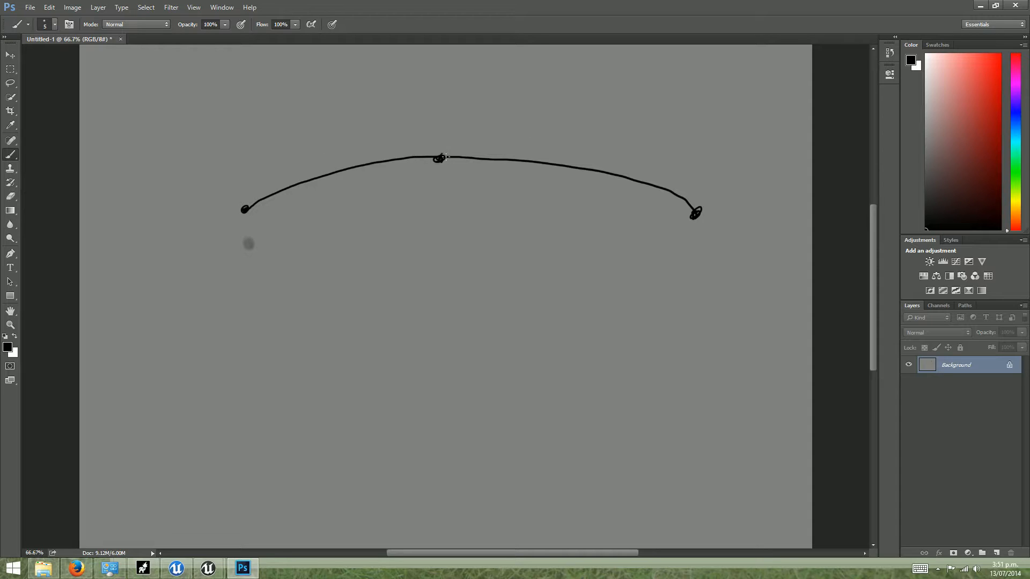
# - Thicken the three spline points, mark each with a crossing tick, and draw an arrow above each of the two segments
pyautogui.moveTo(443, 156); pyautogui.dragTo(438, 160)
pyautogui.moveTo(245, 203); pyautogui.dragTo(273, 223)
pyautogui.moveTo(437, 137); pyautogui.dragTo(444, 172)
pyautogui.moveTo(707, 195); pyautogui.dragTo(682, 229)
pyautogui.moveTo(244, 209); pyautogui.dragTo(247, 209)
pyautogui.moveTo(694, 209); pyautogui.dragTo(693, 216)
pyautogui.moveTo(317, 131)
pyautogui.mouseDown()
pyautogui.moveTo(333, 157)
pyautogui.moveTo(348, 143)
pyautogui.mouseUp()
pyautogui.moveTo(575, 113)
pyautogui.mouseDown()
pyautogui.moveTo(562, 132)
pyautogui.moveTo(587, 140)
pyautogui.mouseUp()
pyautogui.moveTo(252, 204); pyautogui.dragTo(248, 210)
pyautogui.moveTo(436, 156); pyautogui.dragTo(438, 157)
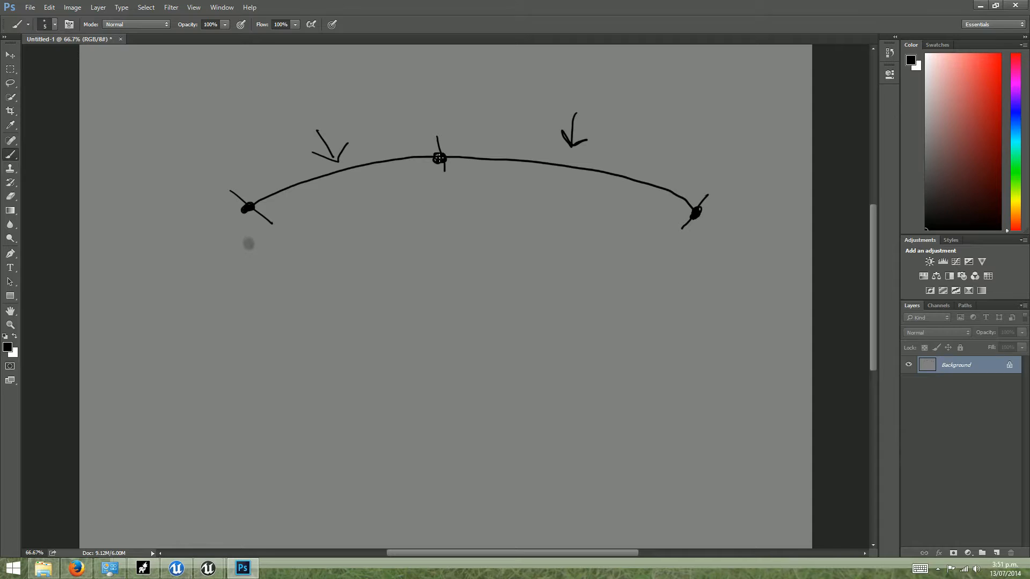
pyautogui.moveTo(684, 217); pyautogui.dragTo(690, 212)
# - Draw a line beneath each spline segment and add black direction arrows at the second segment's start and end
pyautogui.moveTo(272, 205)
pyautogui.mouseDown()
pyautogui.moveTo(420, 162)
pyautogui.moveTo(677, 210)
pyautogui.mouseUp()
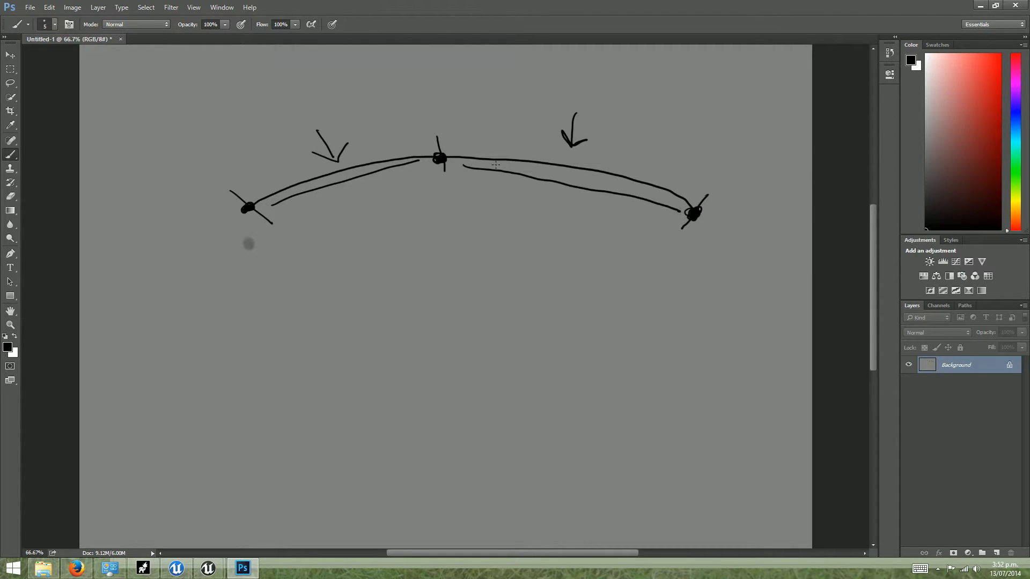
pyautogui.moveTo(463, 167); pyautogui.dragTo(449, 165)
pyautogui.moveTo(684, 212); pyautogui.dragTo(670, 210)
pyautogui.moveTo(457, 167)
pyautogui.mouseDown()
pyautogui.moveTo(496, 182)
pyautogui.moveTo(481, 187)
pyautogui.mouseUp()
pyautogui.moveTo(656, 172); pyautogui.dragTo(689, 205)
# - Switch the brush to bright green and draw tangent arrows at both ends of the first segment, linked by a dashed curve
pyautogui.press('i')
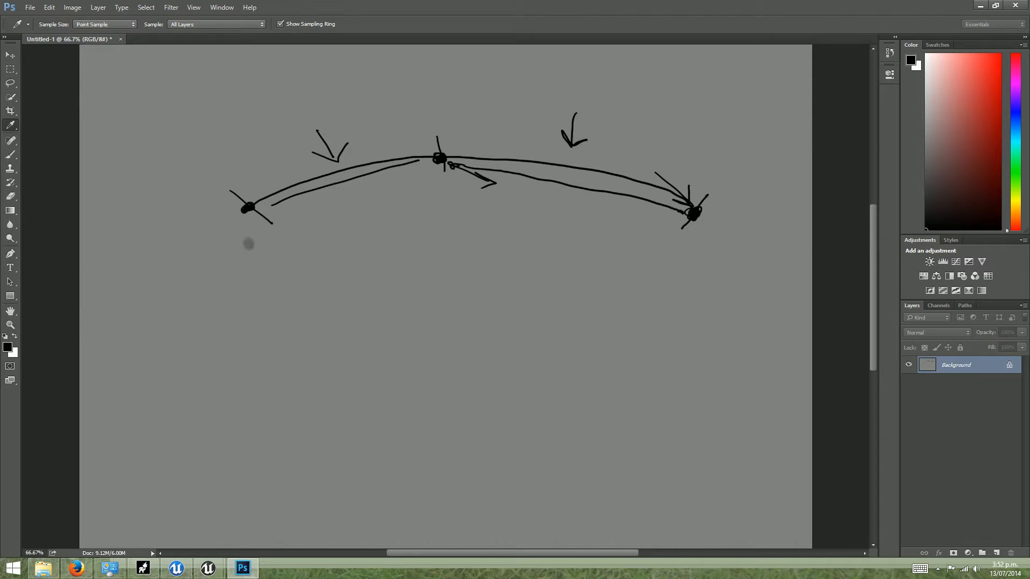
pyautogui.press('b')
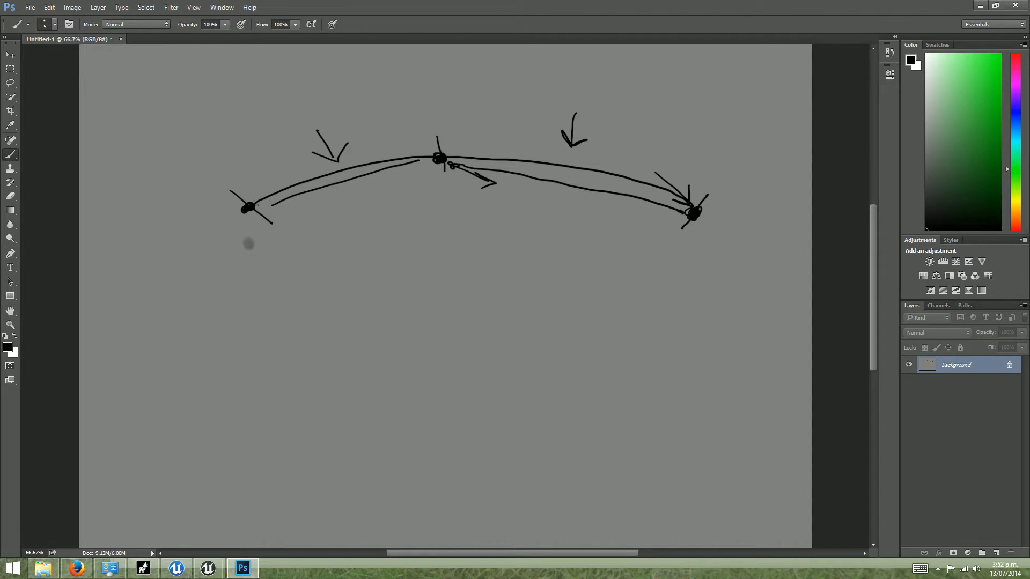
pyautogui.moveTo(255, 205); pyautogui.dragTo(277, 181)
pyautogui.moveTo(949, 112); pyautogui.dragTo(1028, 29)
pyautogui.moveTo(245, 207); pyautogui.dragTo(280, 181)
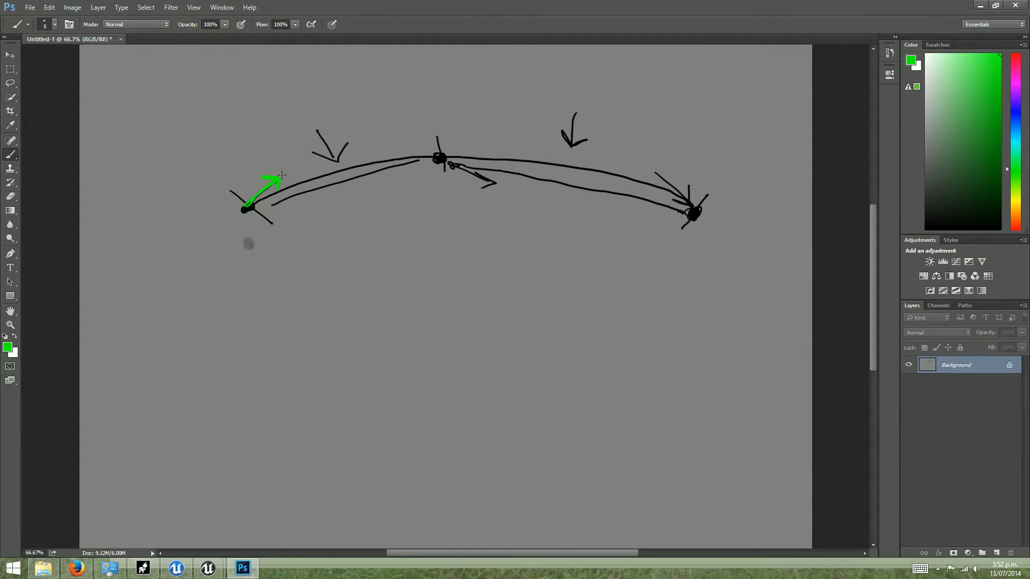
pyautogui.moveTo(438, 154); pyautogui.dragTo(397, 143)
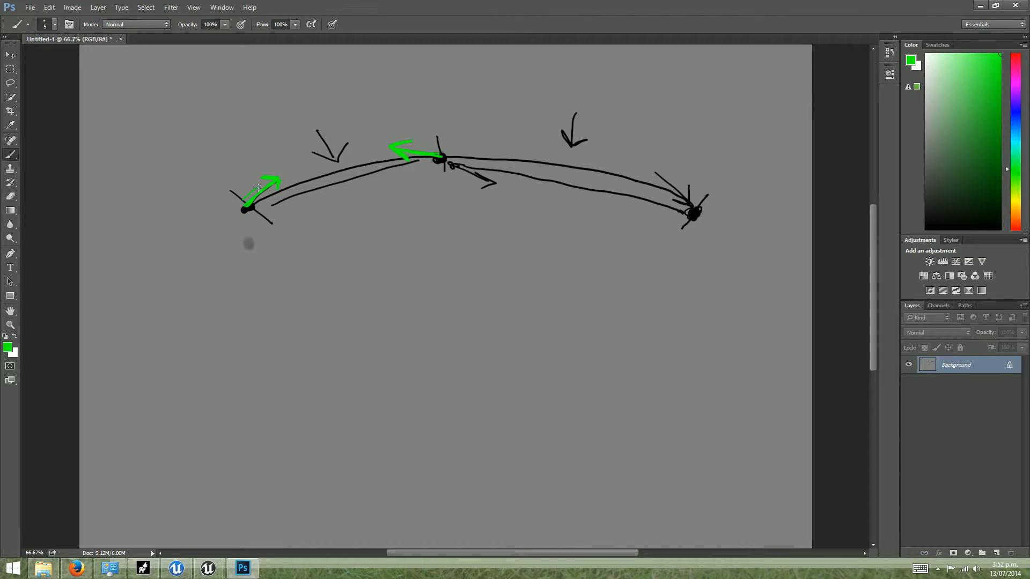
pyautogui.moveTo(272, 174); pyautogui.dragTo(349, 150)
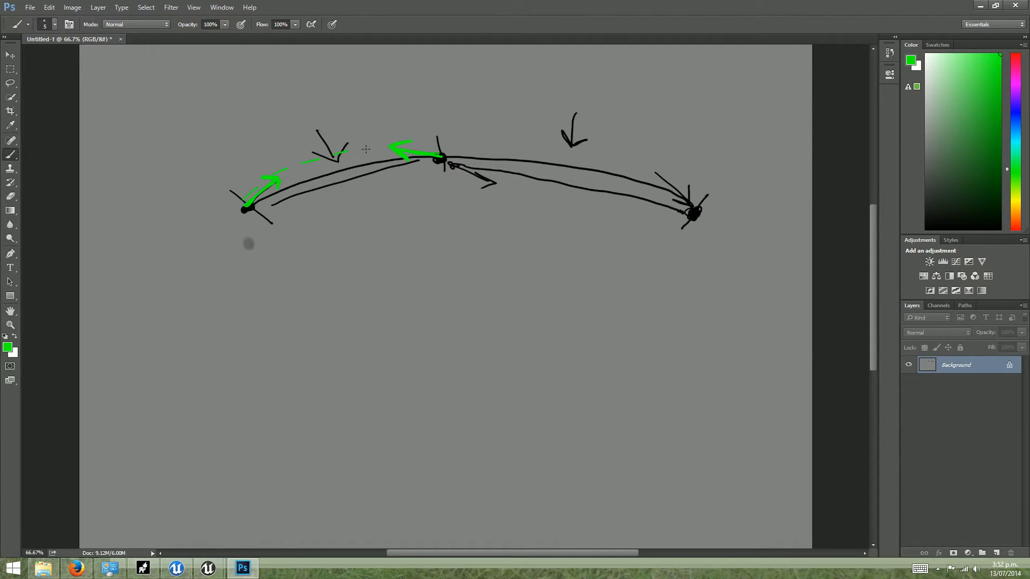
# - Return to Unreal's Construction Script graph, shift Get Num Spline Points closer to Spline1, and add a ForLoop node beyond it
pyautogui.click(980, 5)
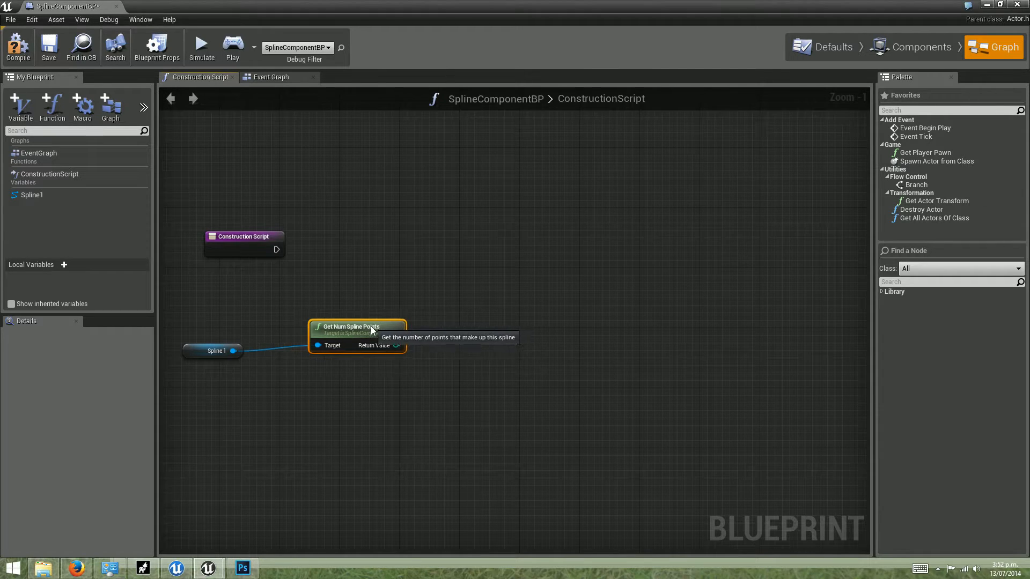
pyautogui.moveTo(371, 326); pyautogui.dragTo(348, 333)
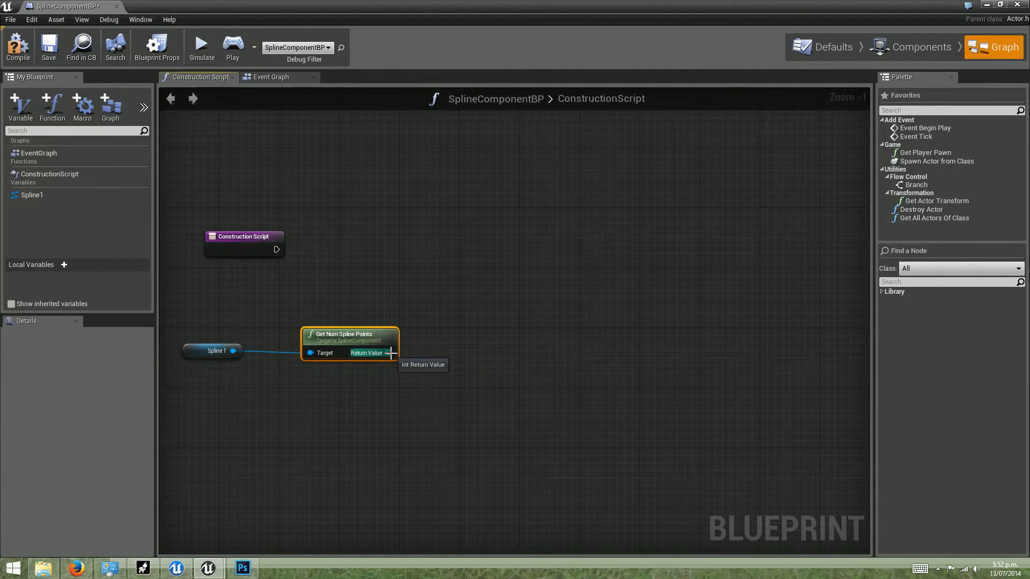
pyautogui.click(496, 280)
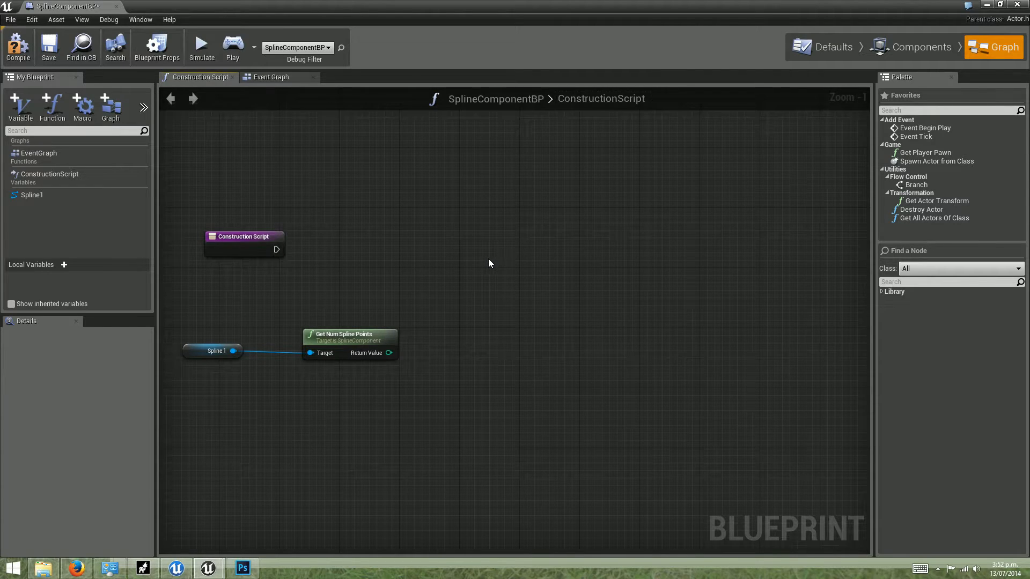
pyautogui.moveTo(483, 271); pyautogui.dragTo(487, 271, button='right')
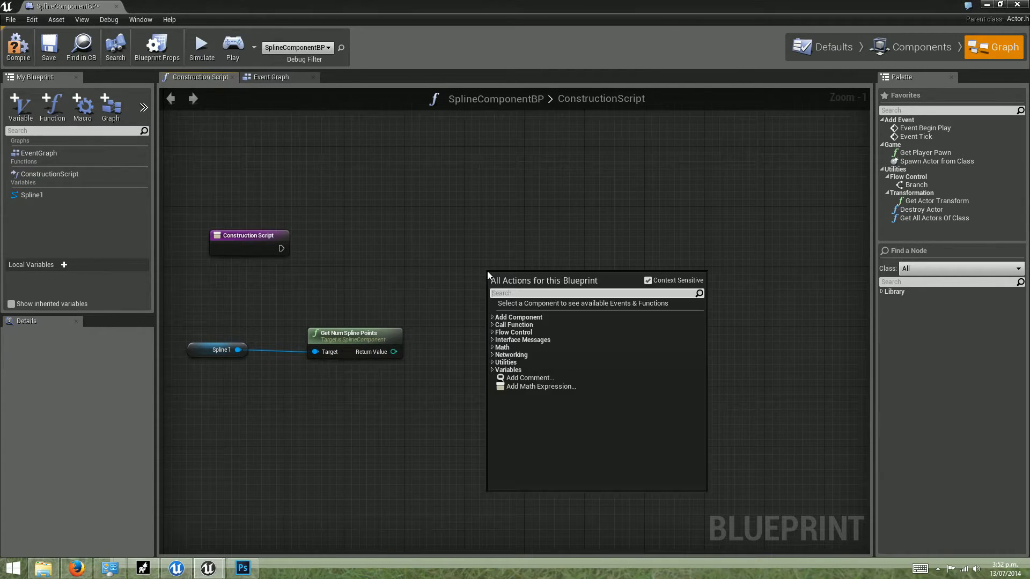
pyautogui.write('forlo')
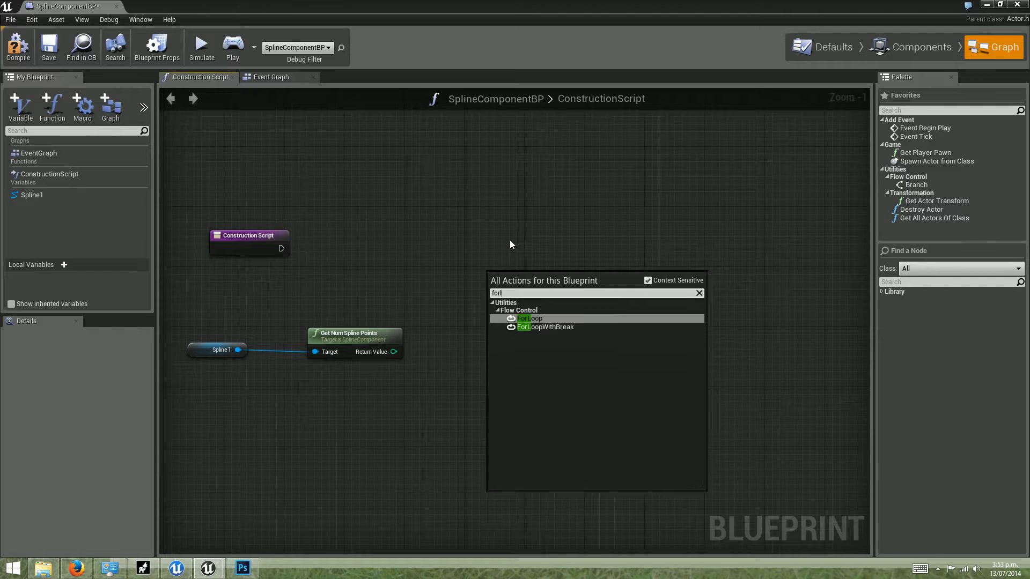
pyautogui.click(531, 318)
pyautogui.moveTo(533, 275)
pyautogui.mouseDown()
pyautogui.moveTo(528, 311)
pyautogui.moveTo(520, 288)
pyautogui.mouseUp()
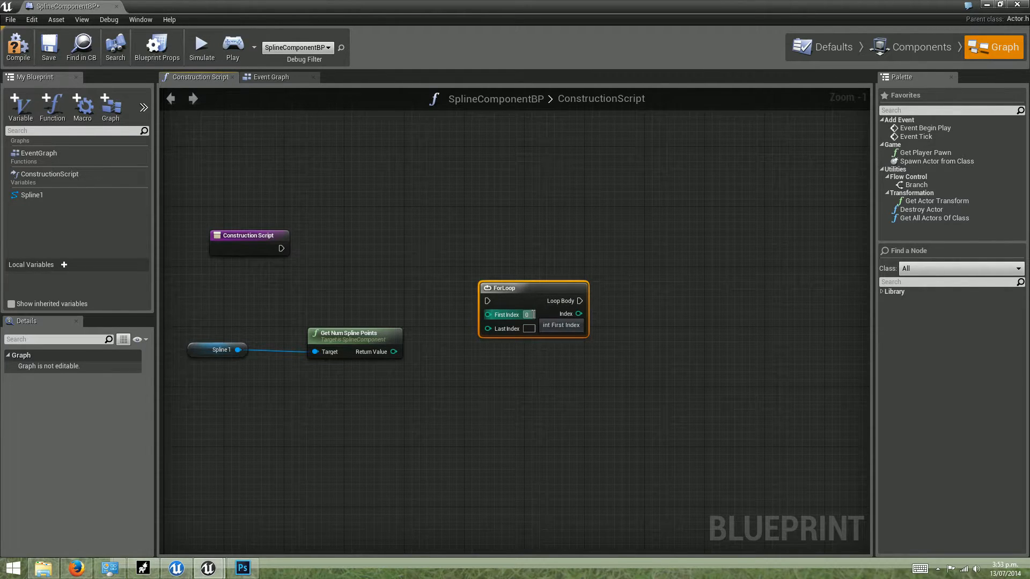
# - Label the three spline points 0, 1 and 2 in green on the Photoshop sketch, and bring the Blueprint graph back into view
pyautogui.hotkey('alt', 'Tab')
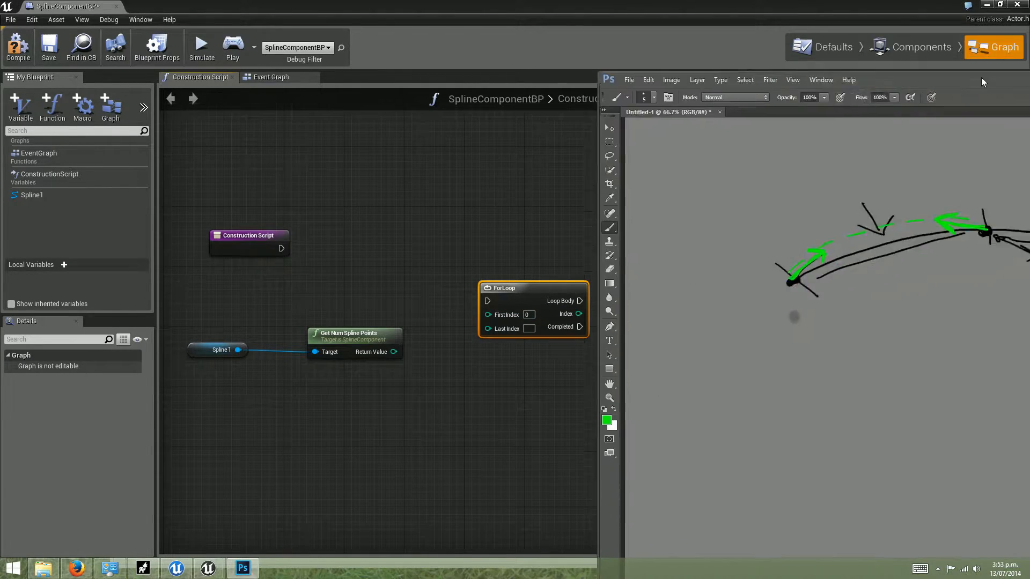
pyautogui.moveTo(980, 77); pyautogui.dragTo(412, 53)
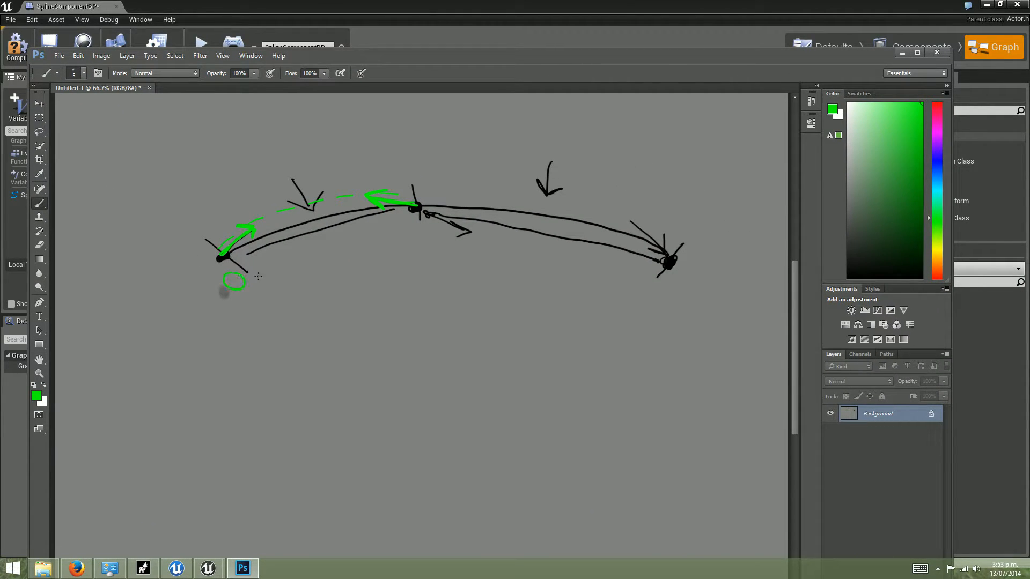
pyautogui.click(622, 33)
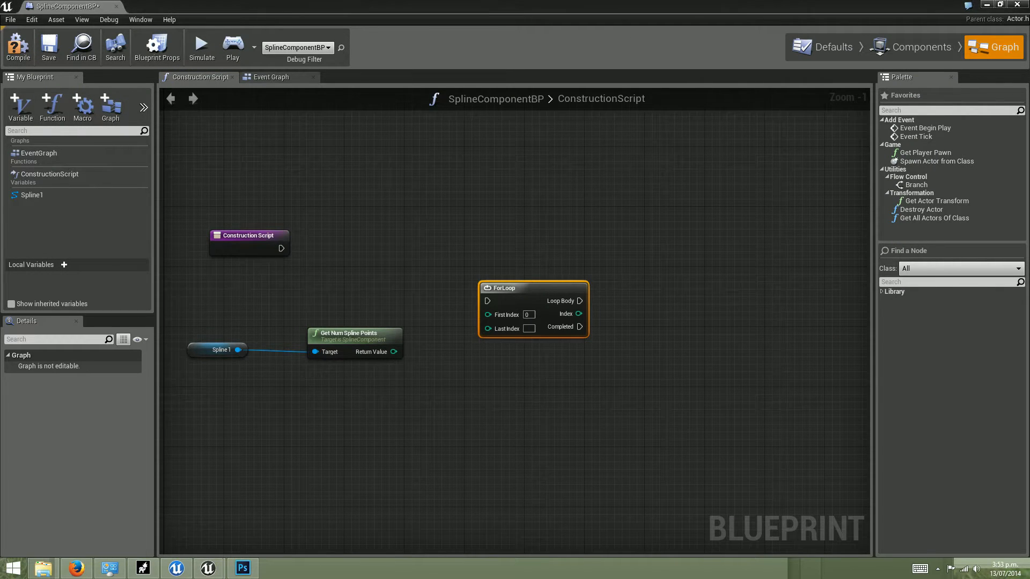
pyautogui.hotkey('alt', 'Tab')
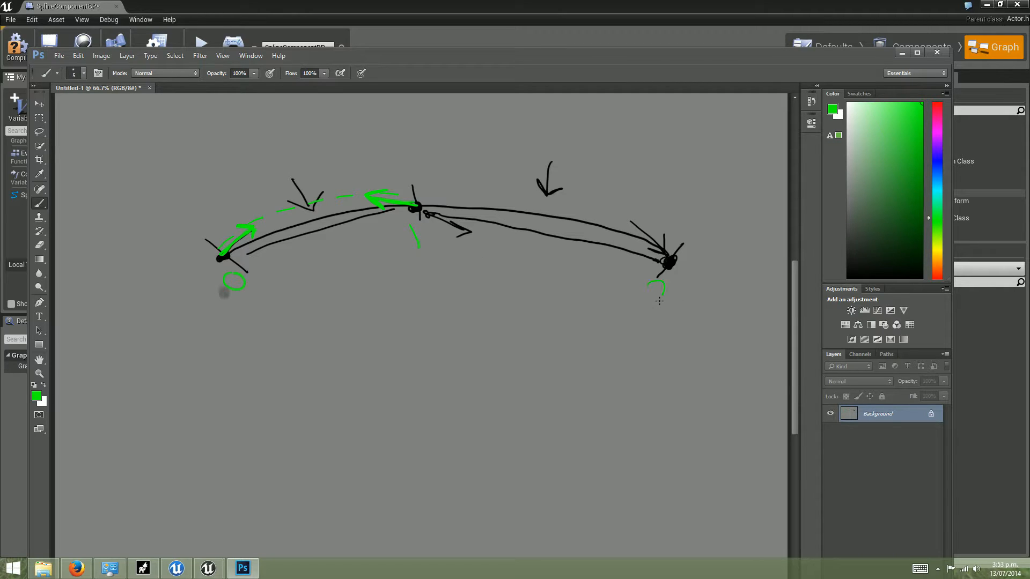
pyautogui.moveTo(460, 53); pyautogui.dragTo(1029, 60)
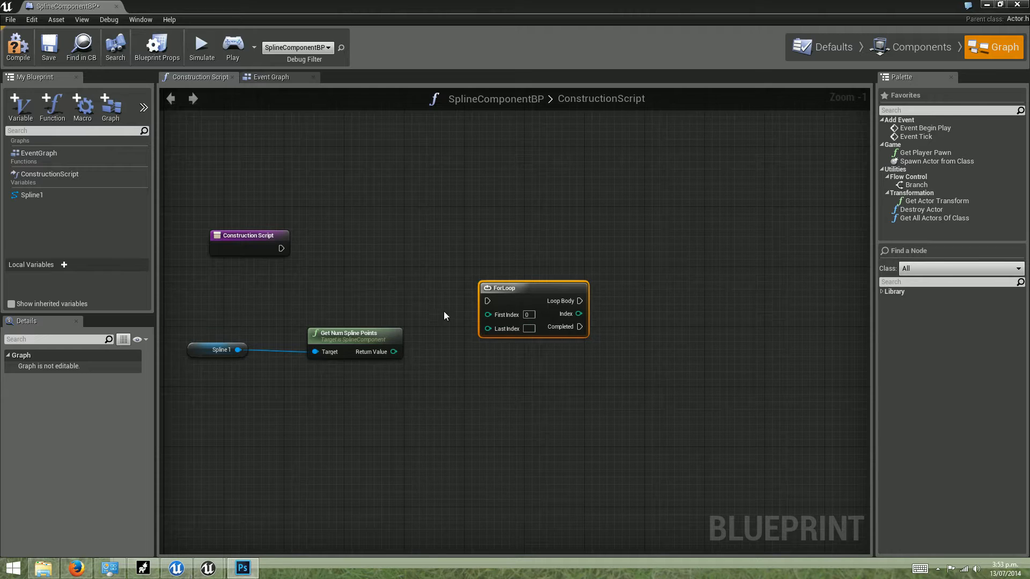
# - Connect Get Num Spline Points' Return Value to the ForLoop's Last Index and reposition the ForLoop node closer to it
pyautogui.moveTo(539, 286); pyautogui.dragTo(598, 316)
pyautogui.moveTo(393, 352); pyautogui.dragTo(428, 358)
pyautogui.moveTo(525, 363); pyautogui.dragTo(549, 359)
pyautogui.moveTo(574, 321); pyautogui.dragTo(486, 283)
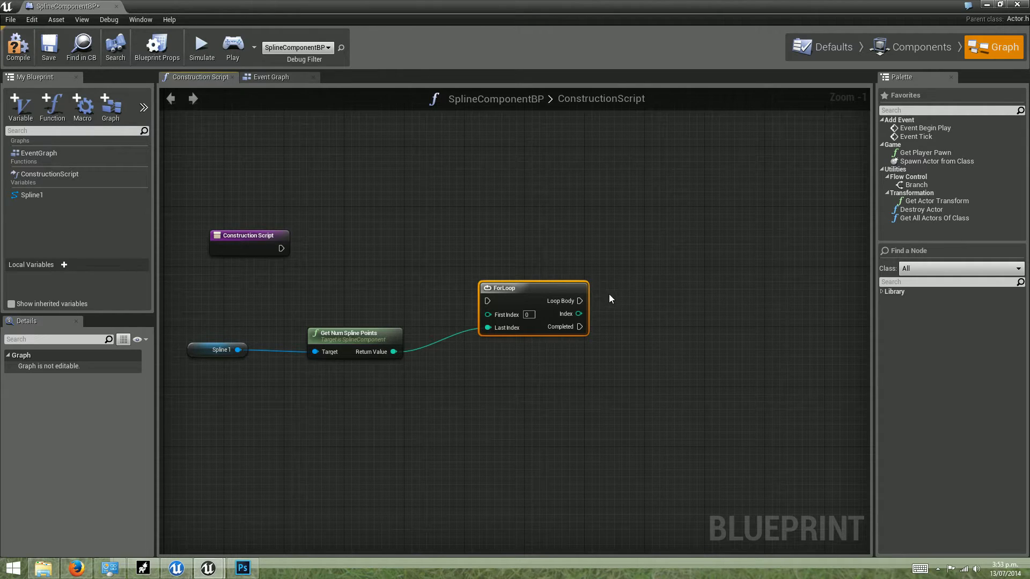
pyautogui.moveTo(549, 296); pyautogui.dragTo(542, 289)
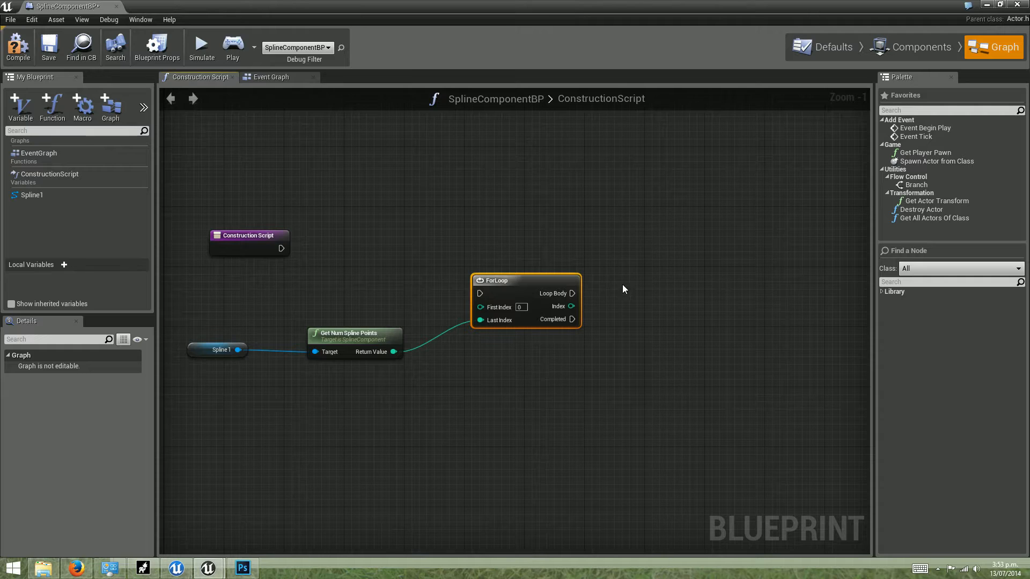
# - Add an Add SplineMeshComponent node wired from ForLoop's Loop Body and place it beside the loop
pyautogui.moveTo(641, 259); pyautogui.dragTo(544, 214, button='right')
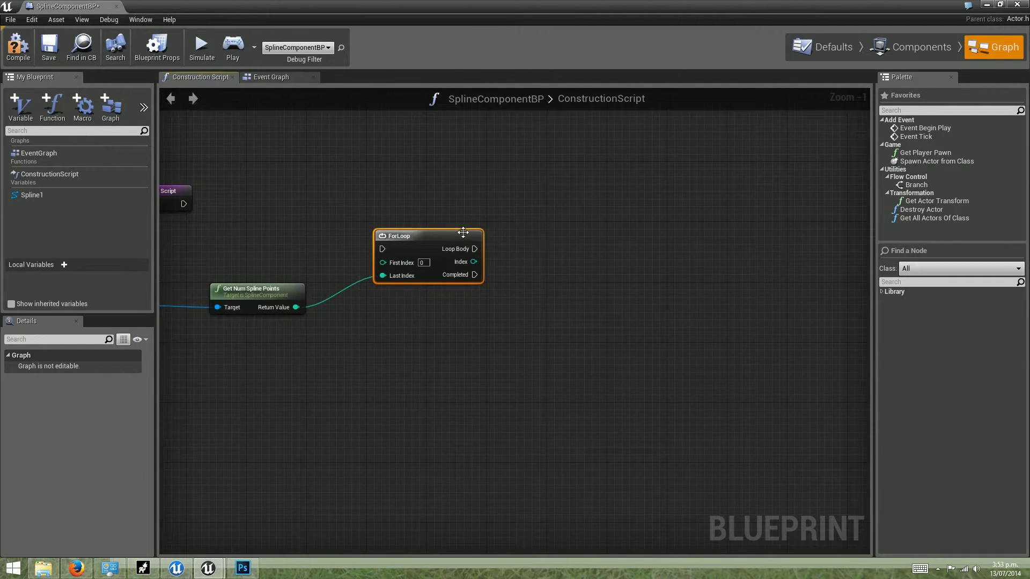
pyautogui.moveTo(462, 232); pyautogui.dragTo(476, 246)
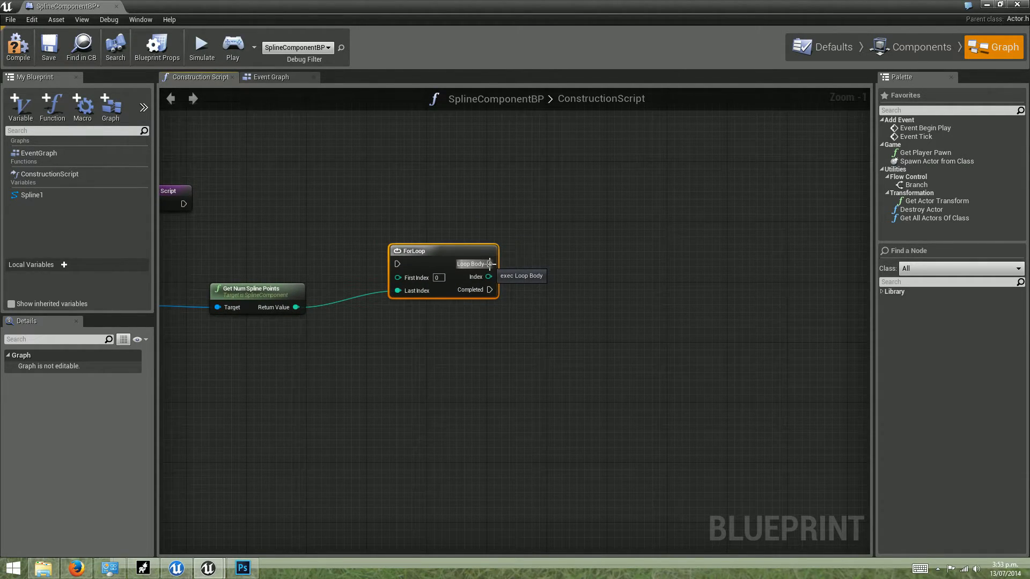
pyautogui.moveTo(489, 264); pyautogui.dragTo(627, 223)
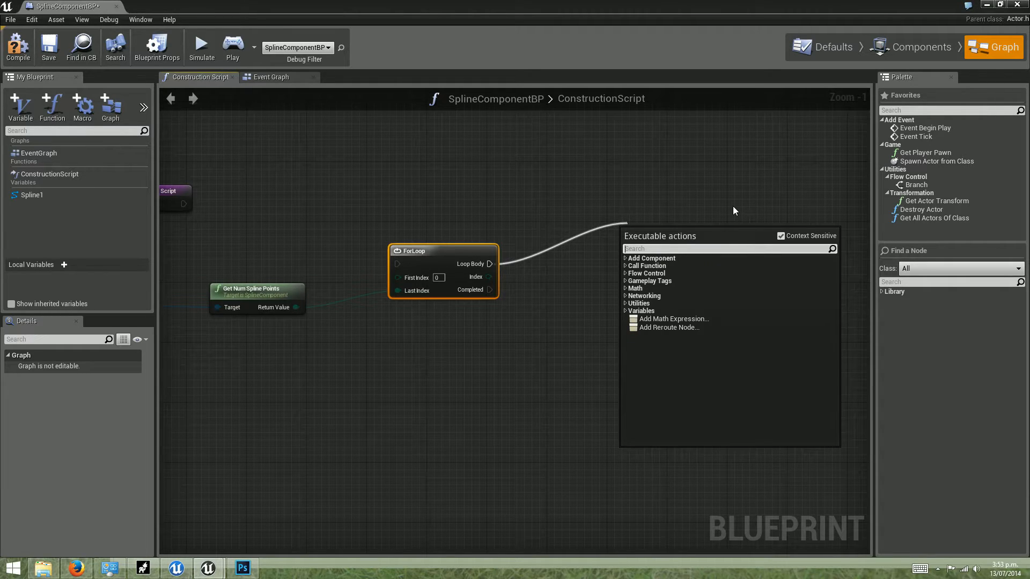
pyautogui.write('sploin')
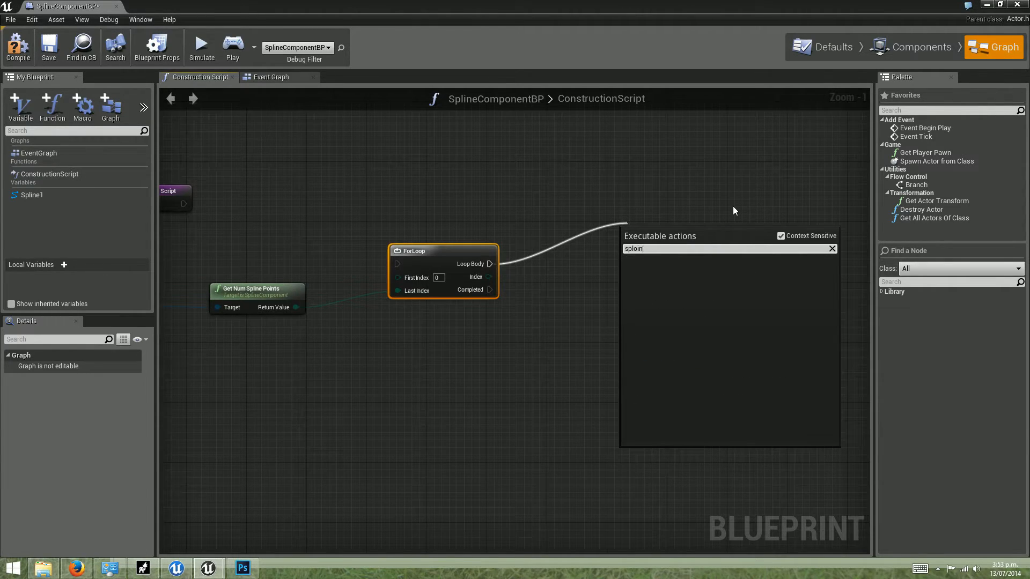
pyautogui.press('BackSpace')
pyautogui.press('BackSpace')
pyautogui.press('BackSpace')
pyautogui.write('i')
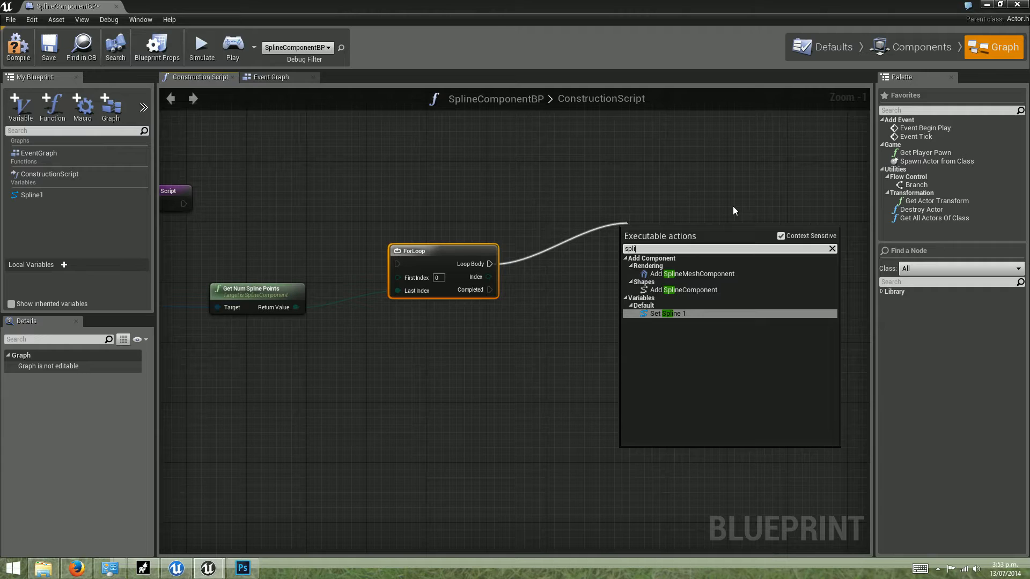
pyautogui.click(697, 273)
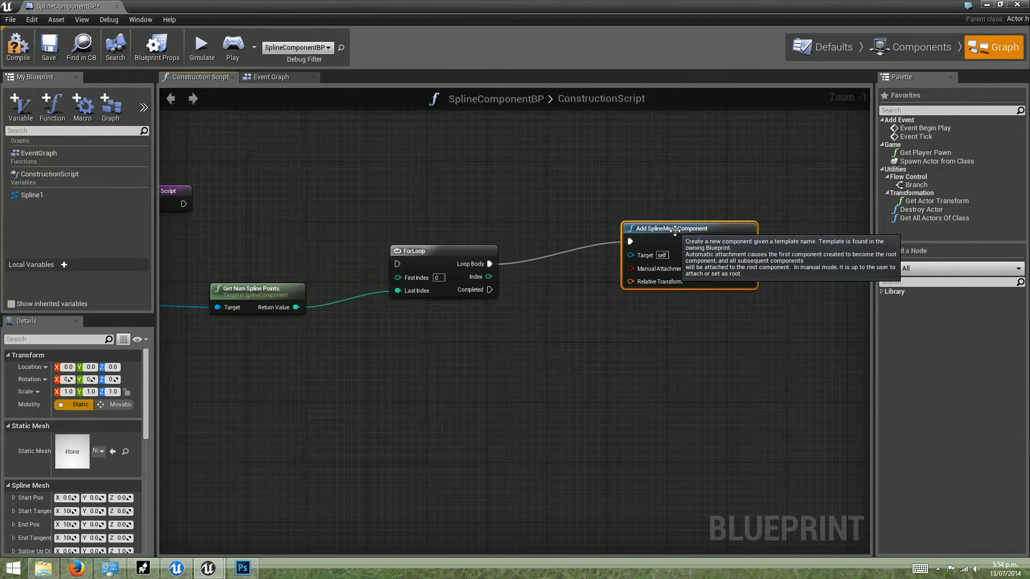
pyautogui.moveTo(681, 232); pyautogui.dragTo(670, 245)
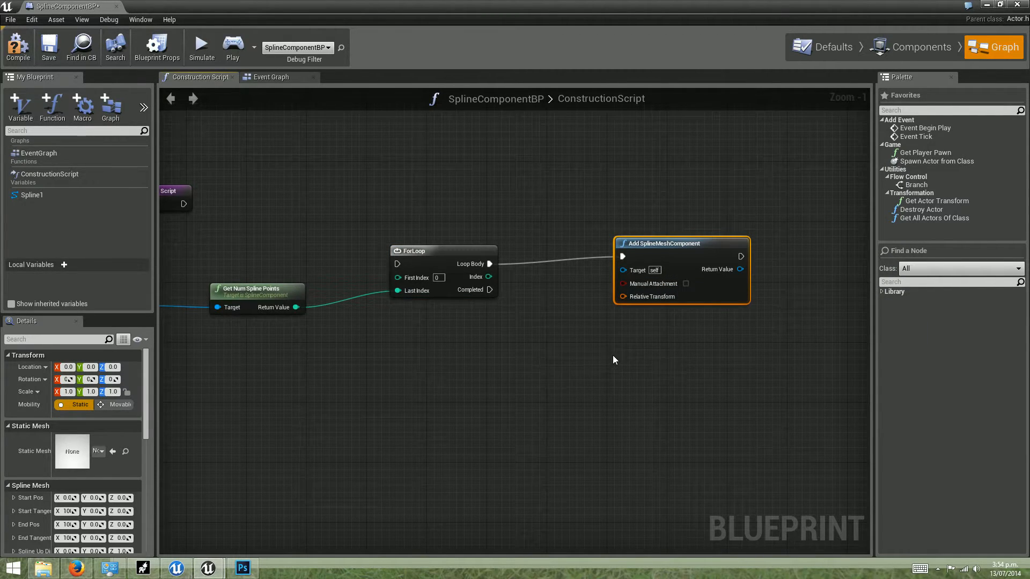
# - Widen the variables and details area, and align Add SplineMeshComponent with ForLoop's Loop Body, checking the Photoshop sketch
pyautogui.moveTo(660, 375); pyautogui.dragTo(569, 373, button='right')
pyautogui.moveTo(156, 378); pyautogui.dragTo(197, 377)
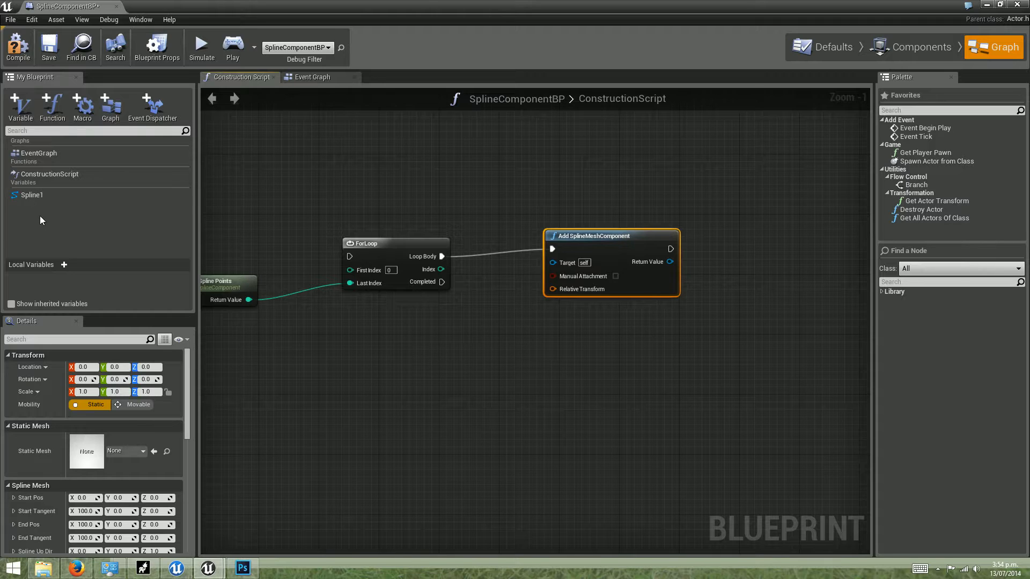
pyautogui.moveTo(661, 253); pyautogui.dragTo(654, 261)
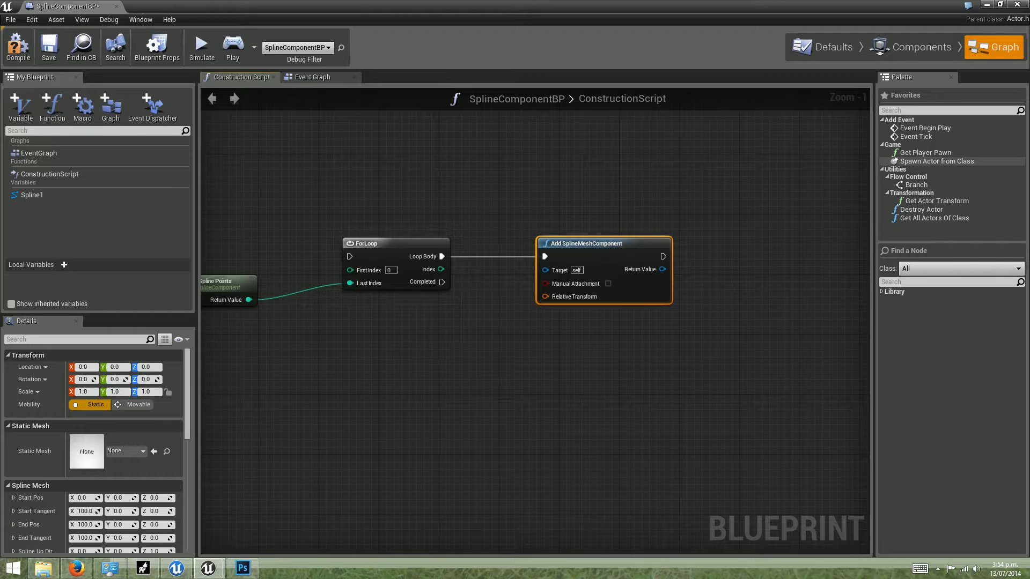
pyautogui.hotkey('alt', 'Tab')
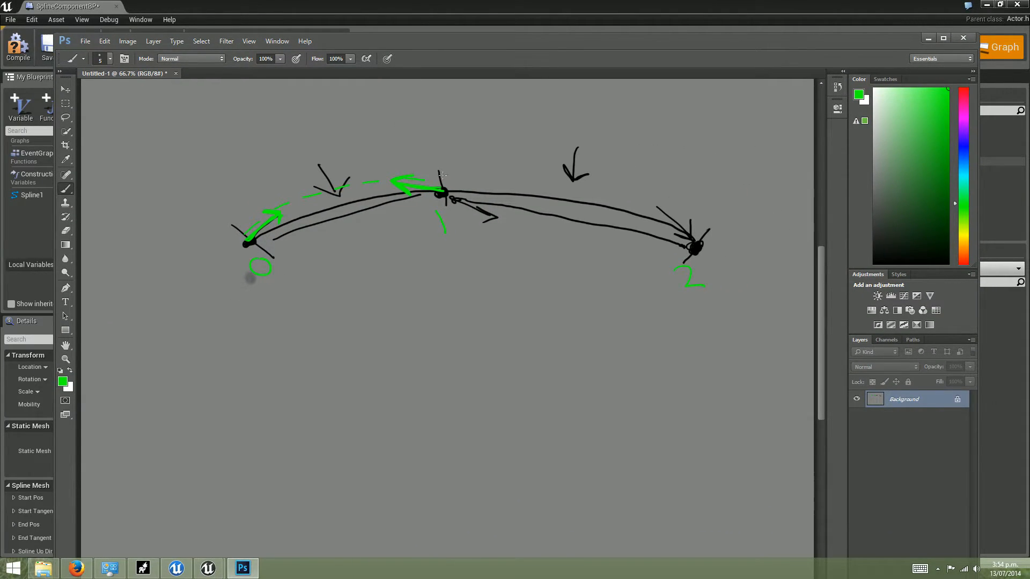
pyautogui.hotkey('alt', 'Tab')
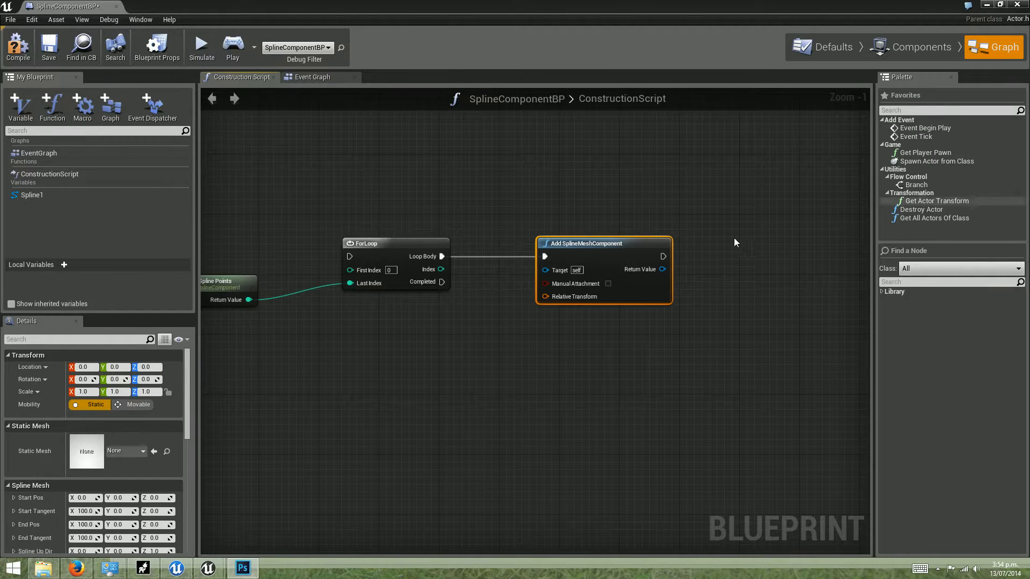
pyautogui.moveTo(597, 242); pyautogui.dragTo(575, 243)
# - Pull an execution wire out of Add SplineMeshComponent and try searching the available actions for "set st"
pyautogui.moveTo(580, 358); pyautogui.dragTo(419, 318, button='right')
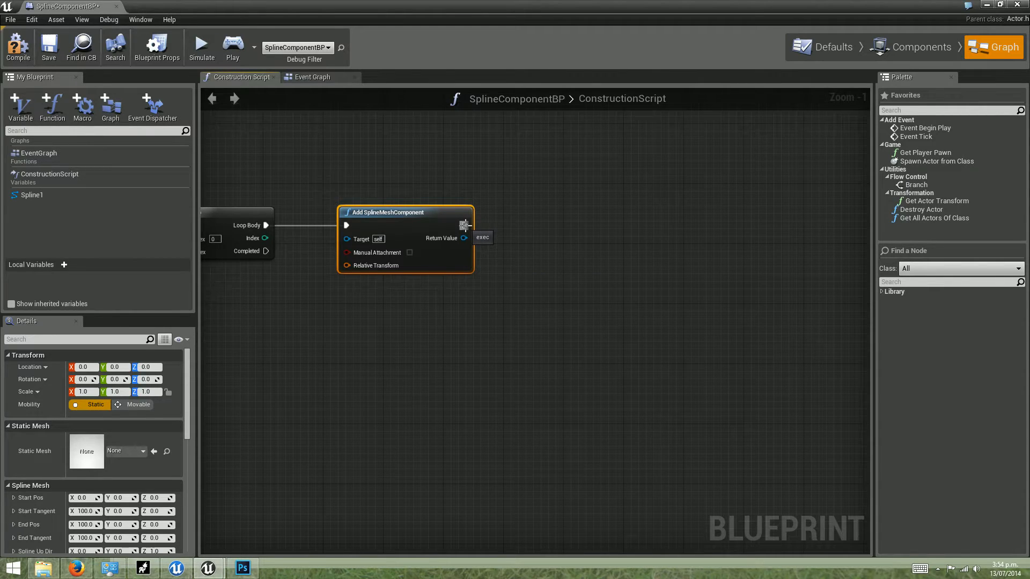
pyautogui.moveTo(463, 224); pyautogui.dragTo(650, 256)
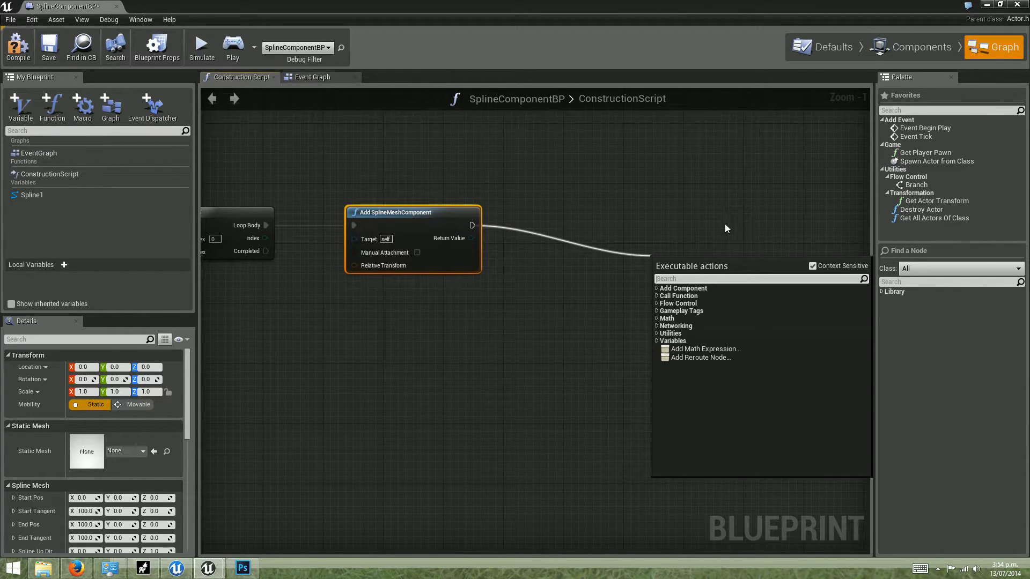
pyautogui.write('set')
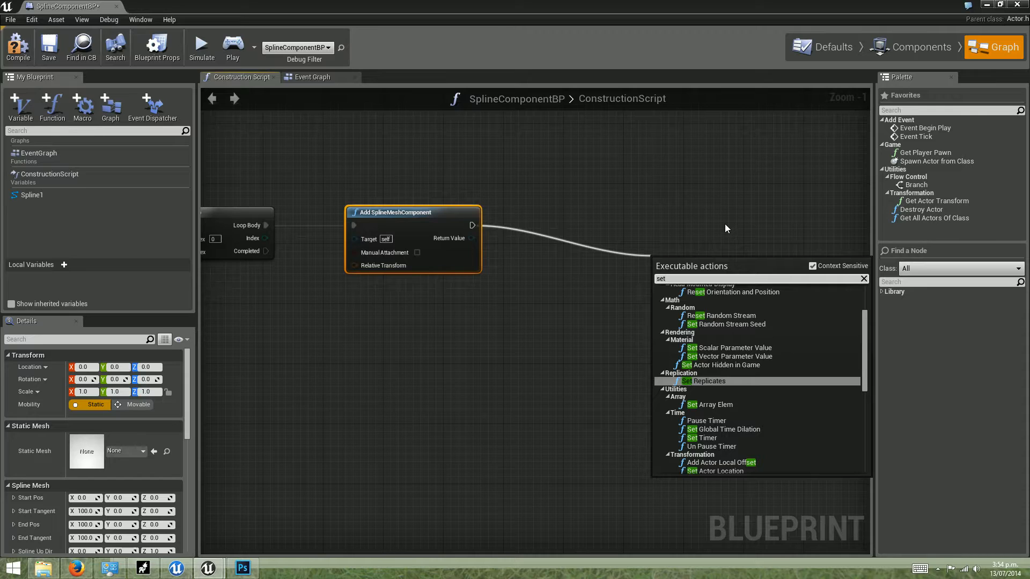
pyautogui.write(' st')
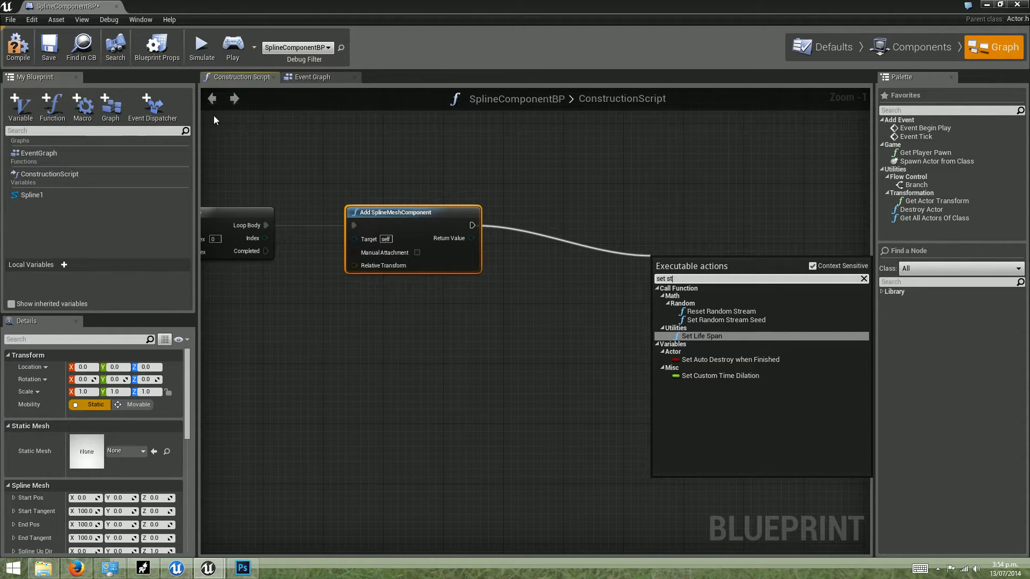
pyautogui.press('BackSpace')
pyautogui.press('BackSpace')
pyautogui.press('BackSpace')
pyautogui.press('BackSpace')
pyautogui.press('BackSpace')
pyautogui.press('BackSpace')
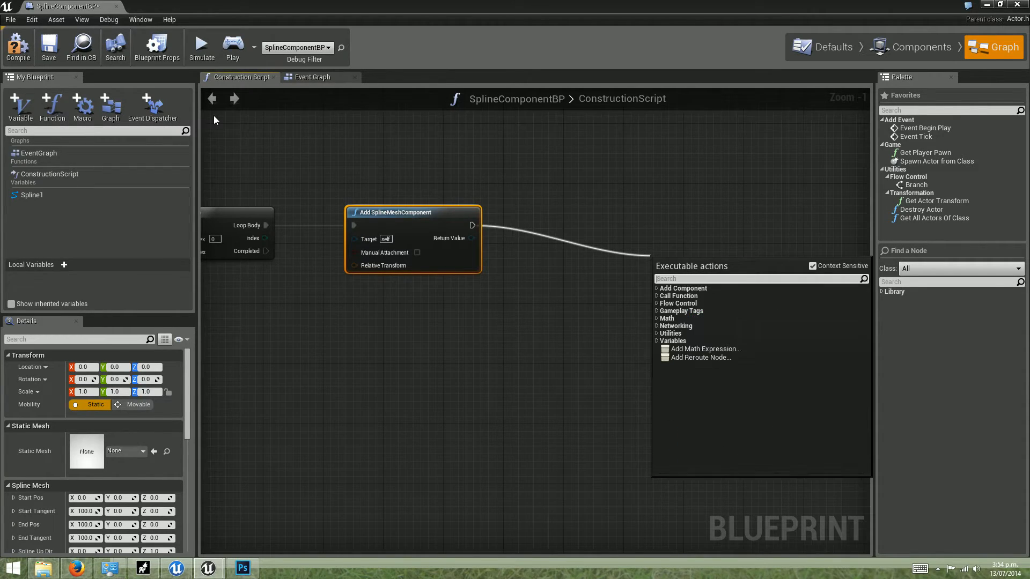
pyautogui.write('sta')
pyautogui.press('BackSpace')
pyautogui.press('BackSpace')
pyautogui.press('BackSpace')
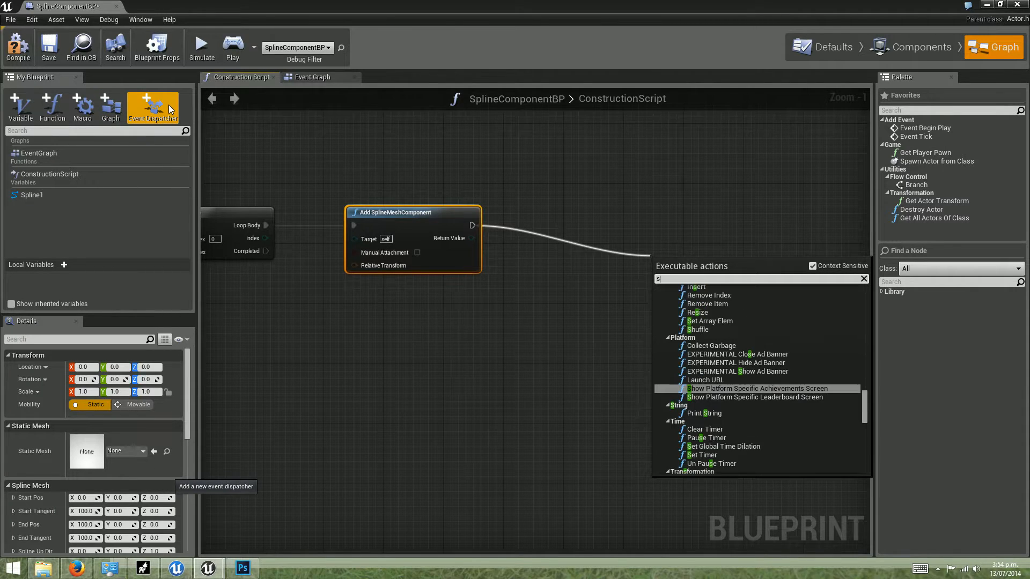
# - Turn off context sensitivity, search for "start" and add the Spline Mesh Set Start and End node
pyautogui.click(813, 266)
pyautogui.write('start')
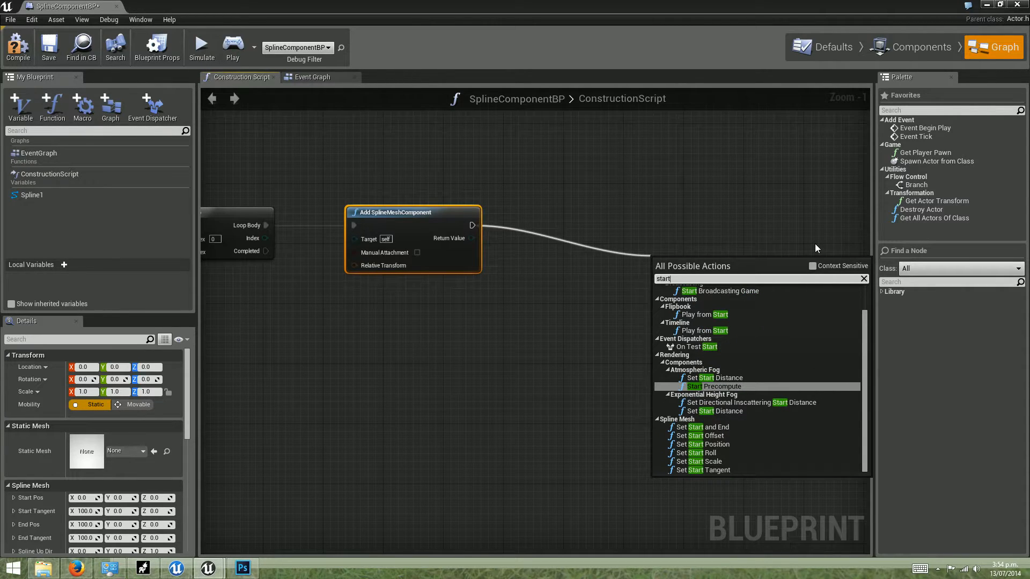
pyautogui.press('Down')
pyautogui.press('Down')
pyautogui.press('Down')
pyautogui.press('Down')
pyautogui.press('Down')
pyautogui.press('Down')
pyautogui.press('Down')
pyautogui.press('Down')
pyautogui.press('Down')
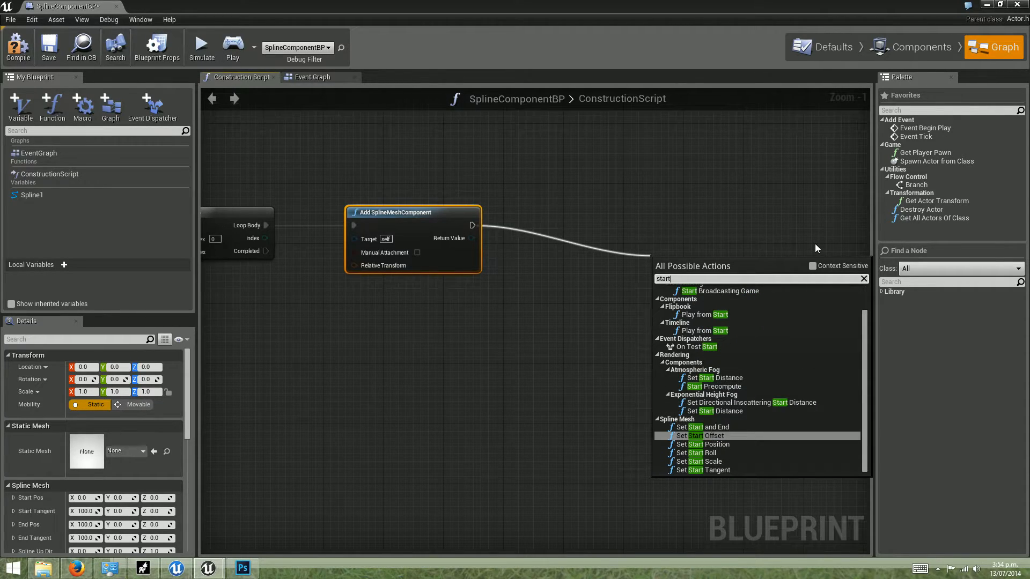
pyautogui.press('Up')
pyautogui.press('Up')
pyautogui.press('Up')
pyautogui.press('Up')
pyautogui.press('Up')
pyautogui.press('Up')
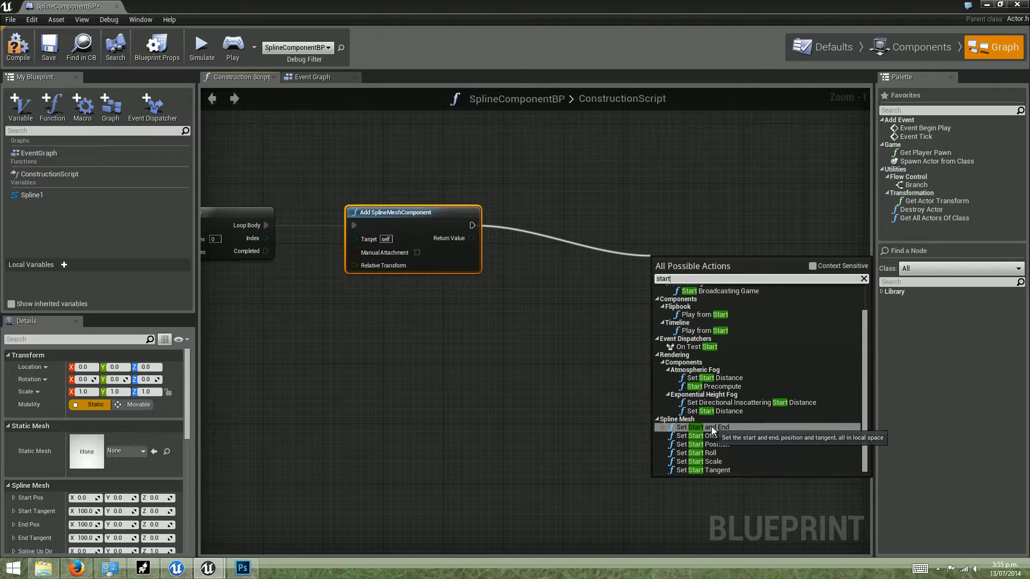
pyautogui.click(694, 431)
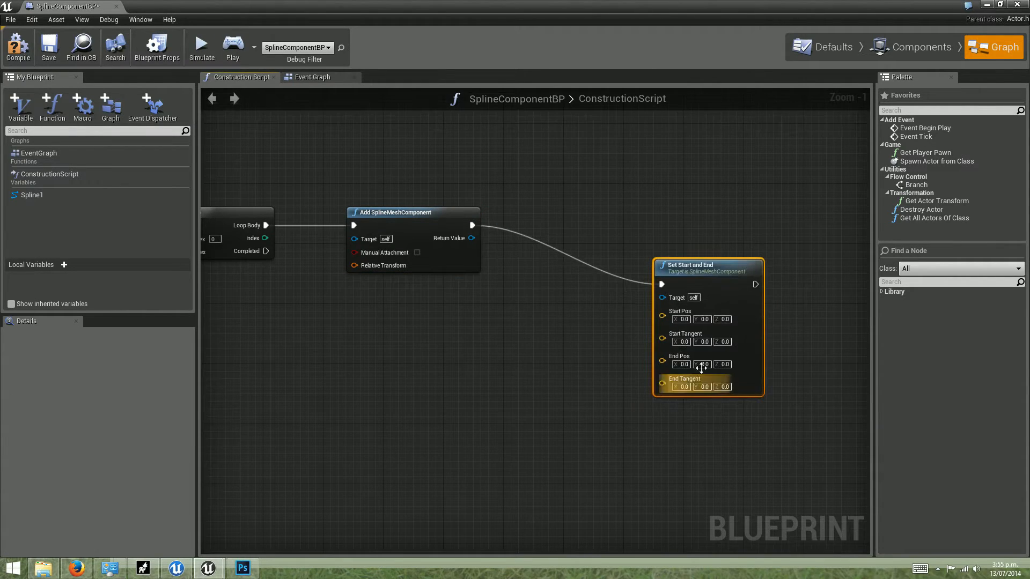
# - Raise the Set Start and End node level with Add SplineMeshComponent, leaving a wide gap between them
pyautogui.moveTo(697, 248); pyautogui.dragTo(678, 207)
pyautogui.moveTo(315, 172); pyautogui.dragTo(339, 183, button='right')
pyautogui.click(339, 193)
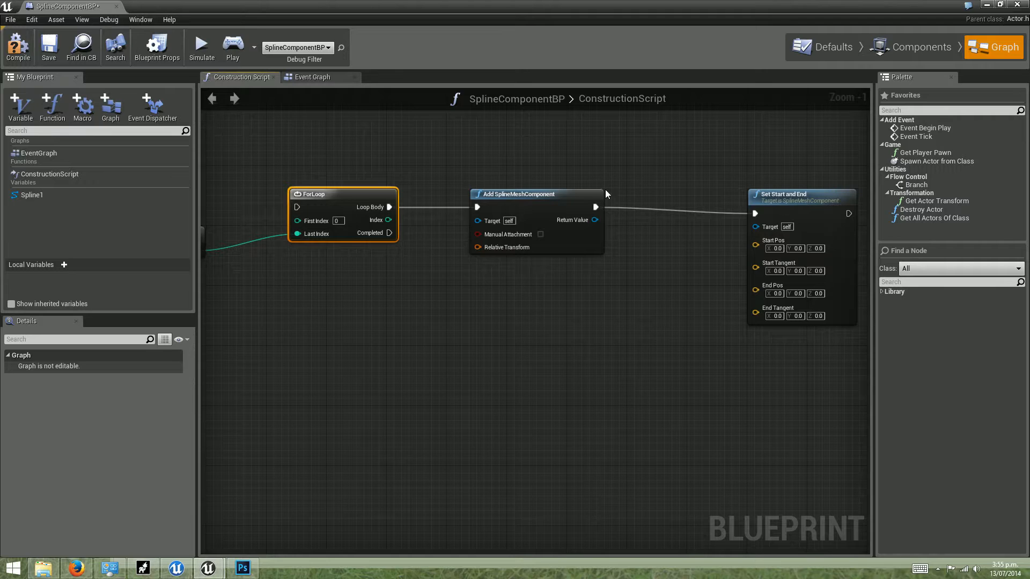
pyautogui.click(544, 193)
pyautogui.moveTo(542, 197); pyautogui.dragTo(502, 189, button='right')
pyautogui.moveTo(762, 190)
pyautogui.mouseDown()
pyautogui.moveTo(719, 186)
pyautogui.moveTo(753, 178)
pyautogui.mouseUp()
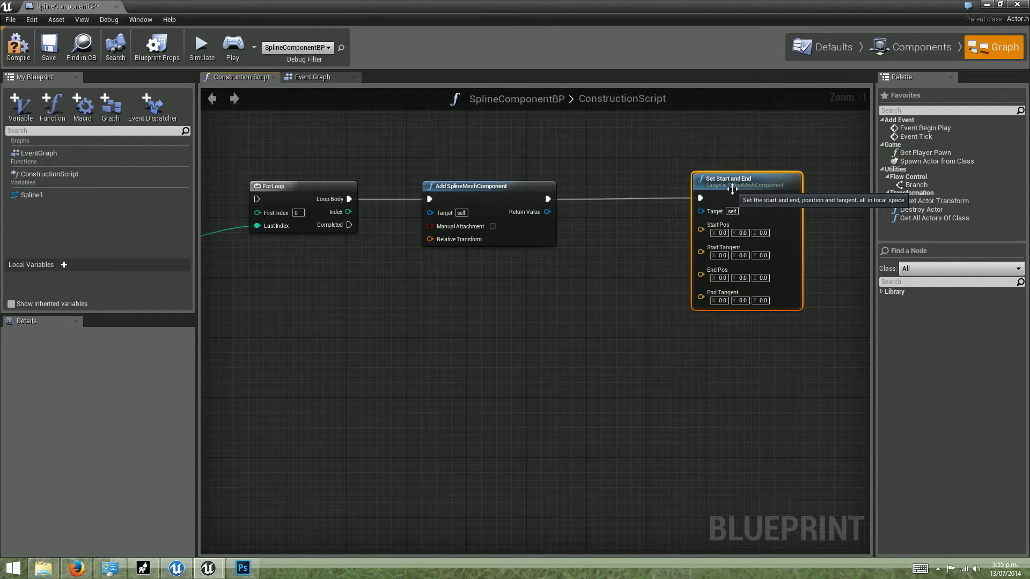
pyautogui.moveTo(737, 188); pyautogui.dragTo(752, 189)
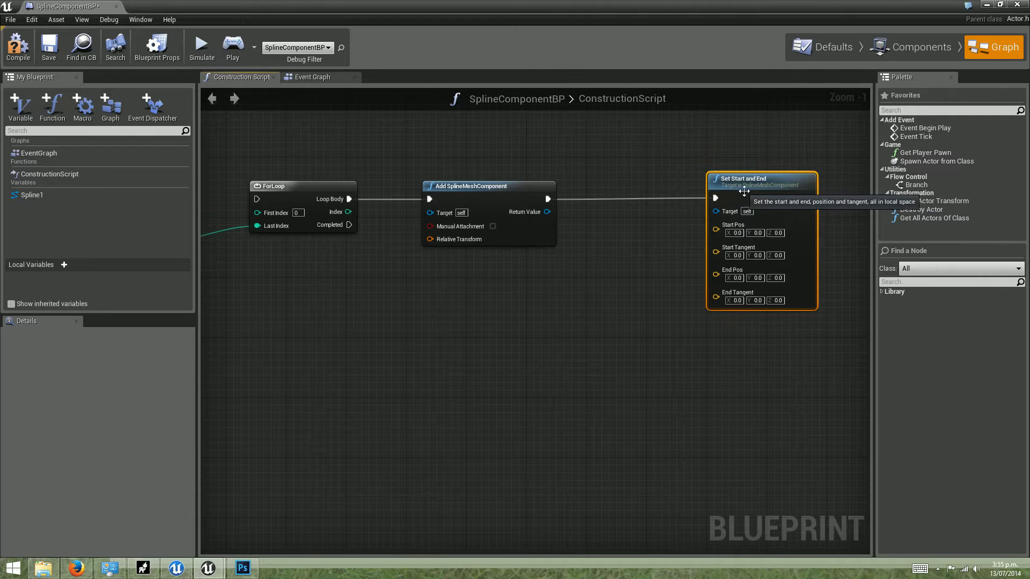
pyautogui.moveTo(774, 190); pyautogui.dragTo(767, 190)
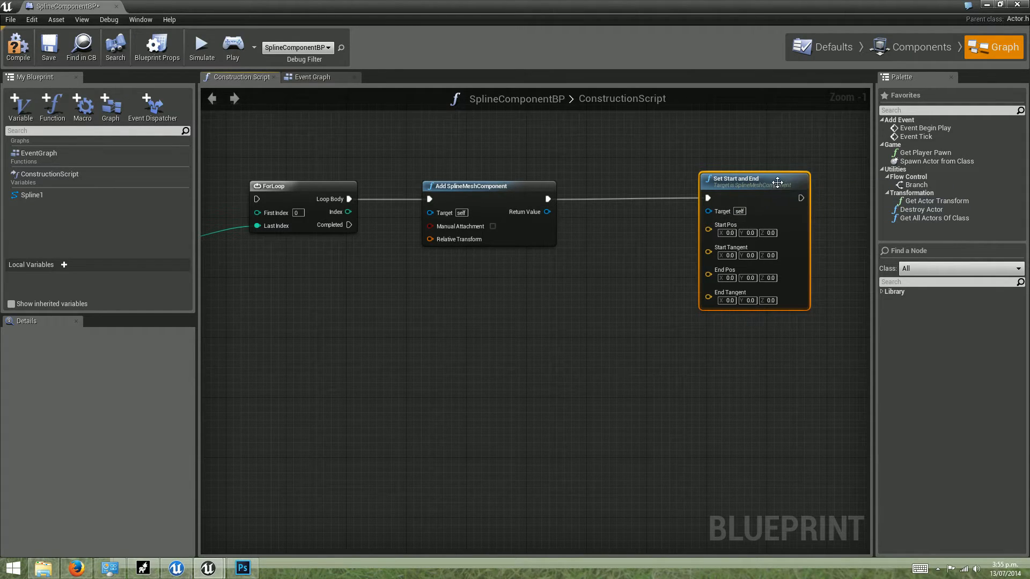
# - Connect Add SplineMeshComponent's Return Value to Set Start and End's Target and lower the Set Start and End node slightly
pyautogui.click(504, 187)
pyautogui.moveTo(546, 212); pyautogui.dragTo(709, 211)
pyautogui.moveTo(749, 176); pyautogui.dragTo(757, 207)
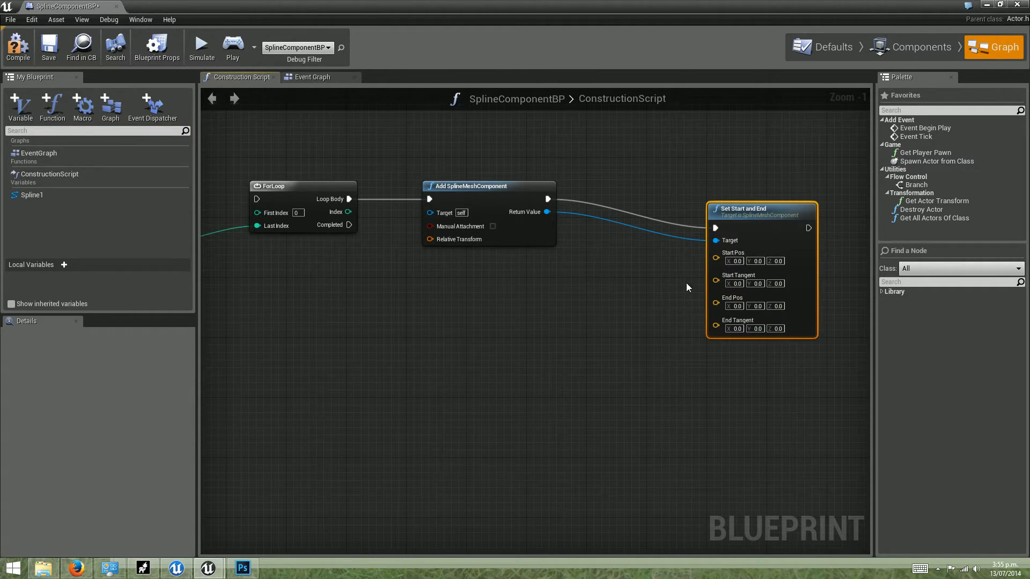
# - Add a Get Local Location and Tangent at Spline Point node in the space below Add SplineMeshComponent
pyautogui.moveTo(458, 312); pyautogui.dragTo(458, 314, button='right')
pyautogui.rightClick(458, 314)
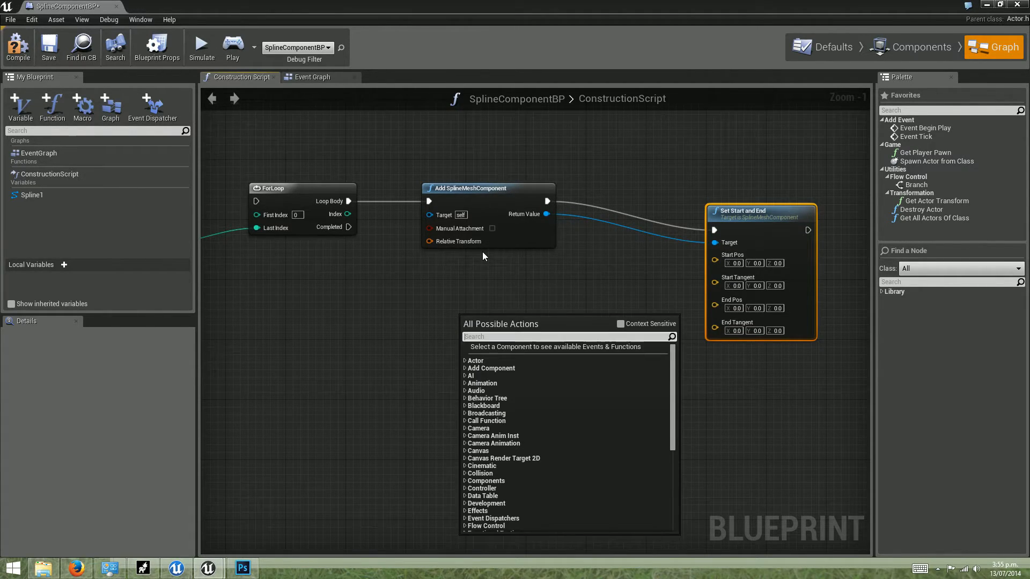
pyautogui.write('spline')
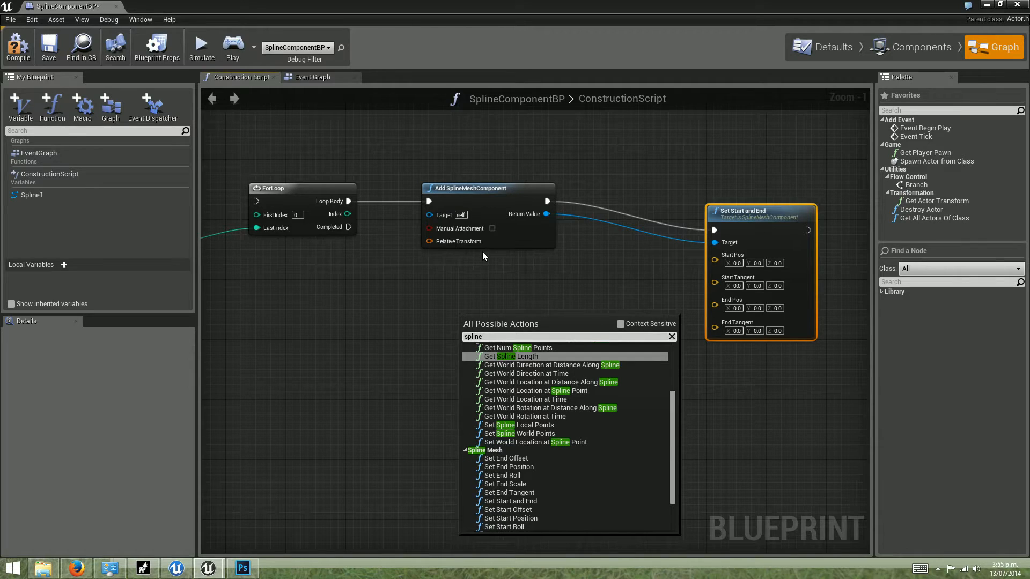
pyautogui.moveTo(673, 414); pyautogui.dragTo(662, 378)
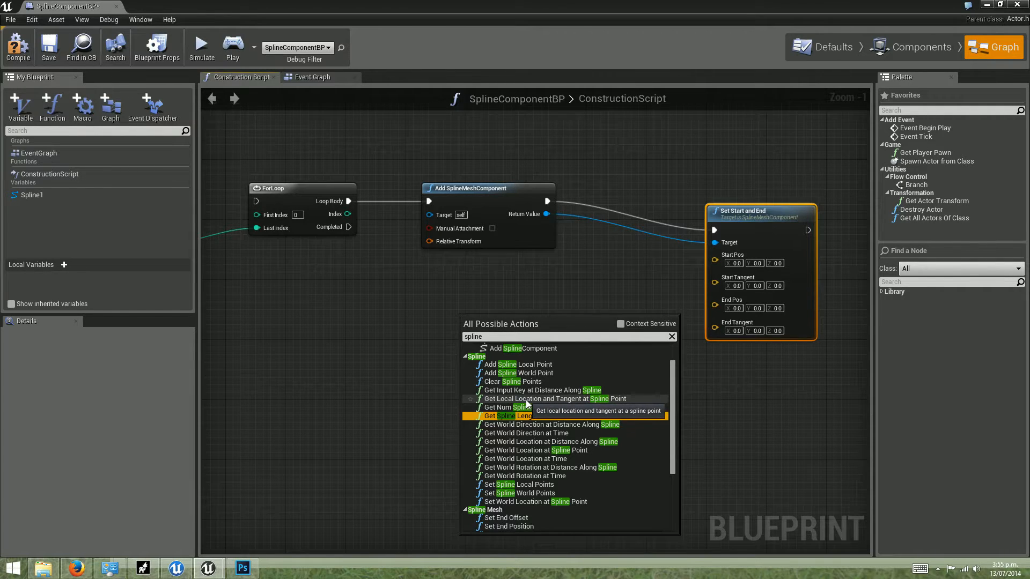
pyautogui.click(590, 398)
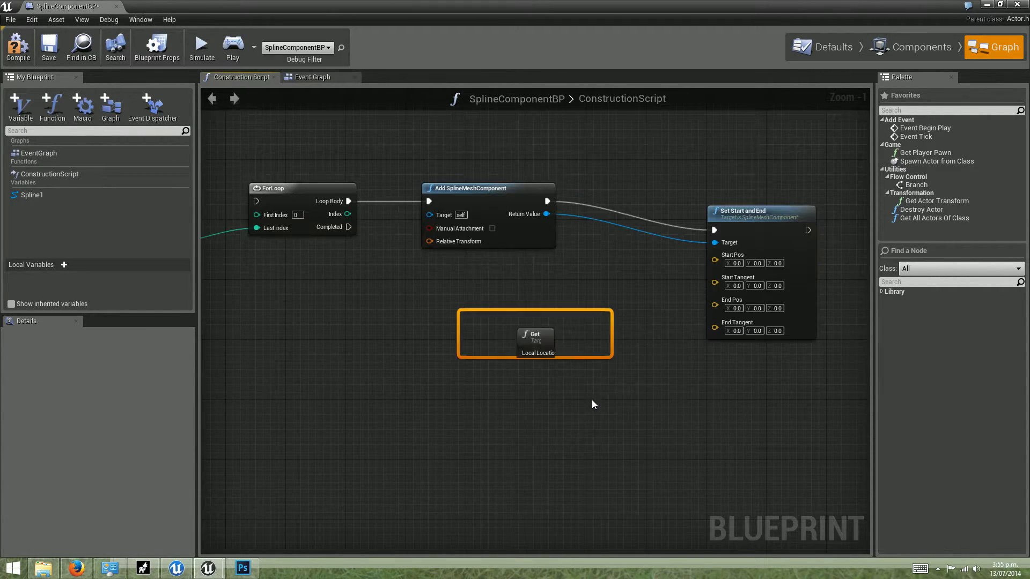
pyautogui.moveTo(519, 323); pyautogui.dragTo(504, 323)
# - Connect Spline1 to the Target of Get Local Location and Tangent at Spline Point and adjust that node's position
pyautogui.moveTo(476, 309); pyautogui.dragTo(616, 276, button='right')
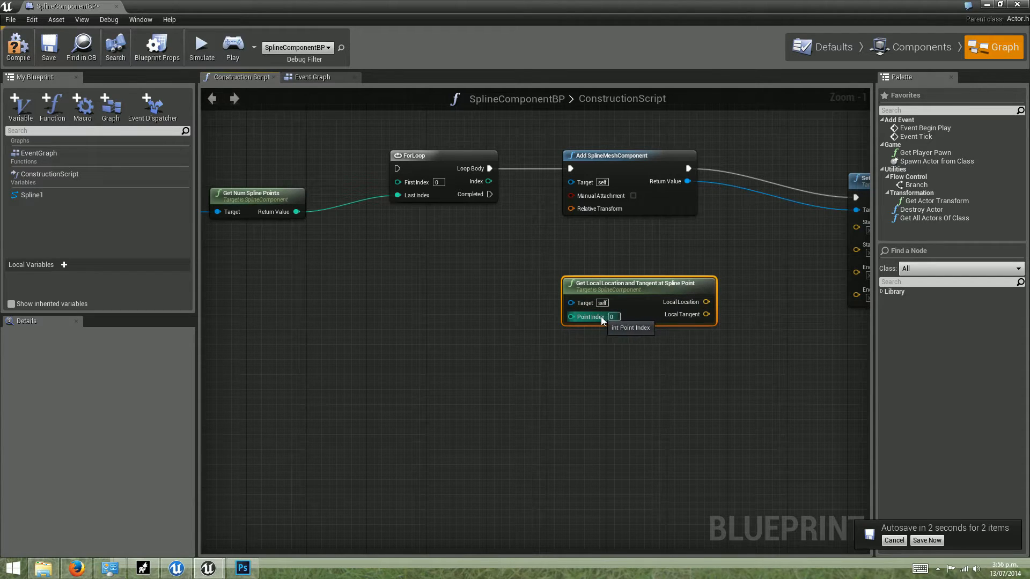
pyautogui.rightClick(572, 323)
pyautogui.moveTo(474, 323); pyautogui.dragTo(658, 322, button='right')
pyautogui.moveTo(324, 209); pyautogui.dragTo(754, 301)
pyautogui.moveTo(615, 362); pyautogui.dragTo(416, 391, button='right')
pyautogui.moveTo(618, 325); pyautogui.dragTo(604, 318)
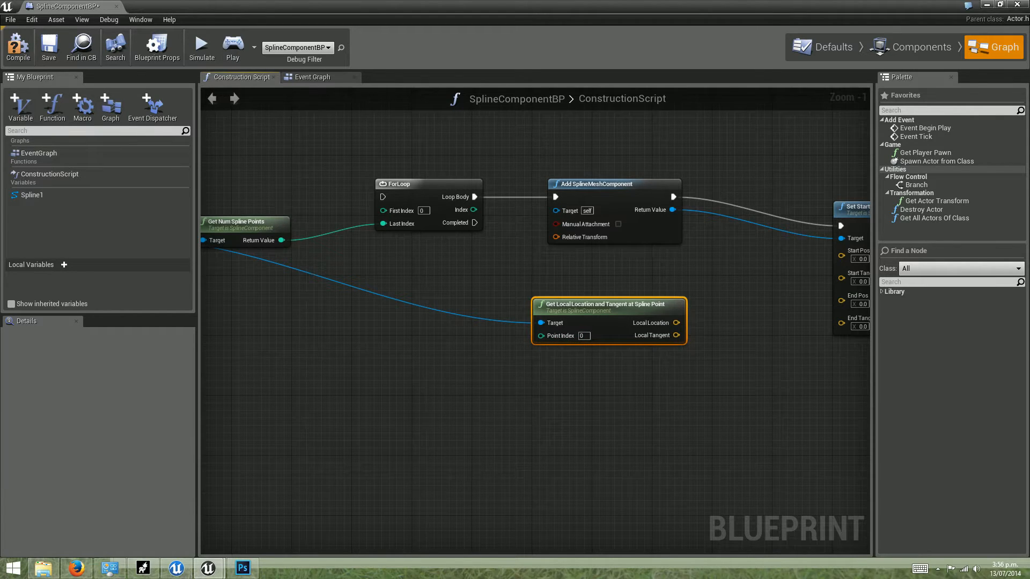
# - Check the Photoshop sketch, shift ForLoop aside, and connect its Index to Get Local Location and Tangent at Spline Point's Point Index
pyautogui.hotkey('alt', 'Tab')
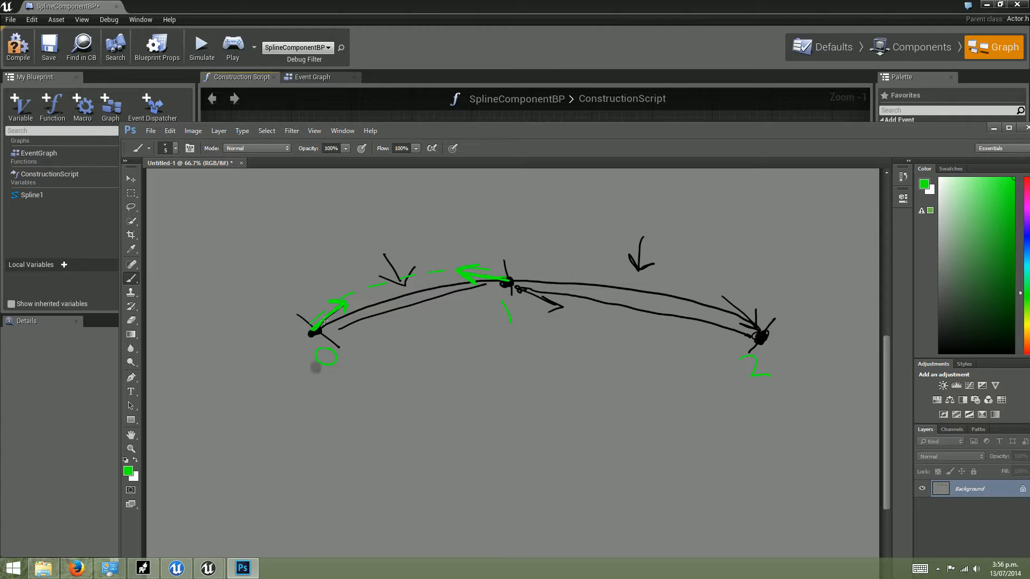
pyautogui.hotkey('alt', 'Tab')
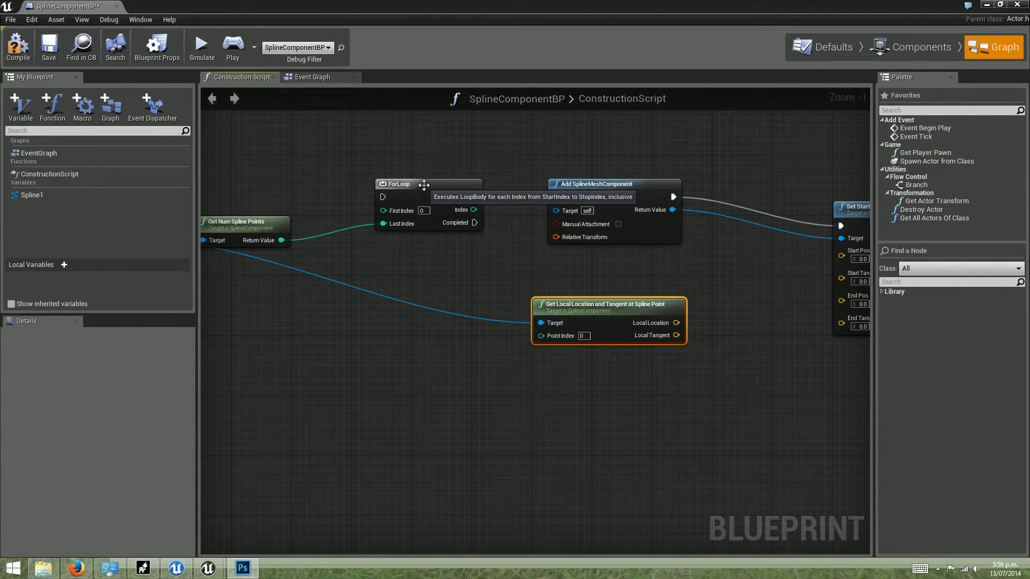
pyautogui.moveTo(425, 184); pyautogui.dragTo(402, 191)
pyautogui.moveTo(449, 217); pyautogui.dragTo(541, 336)
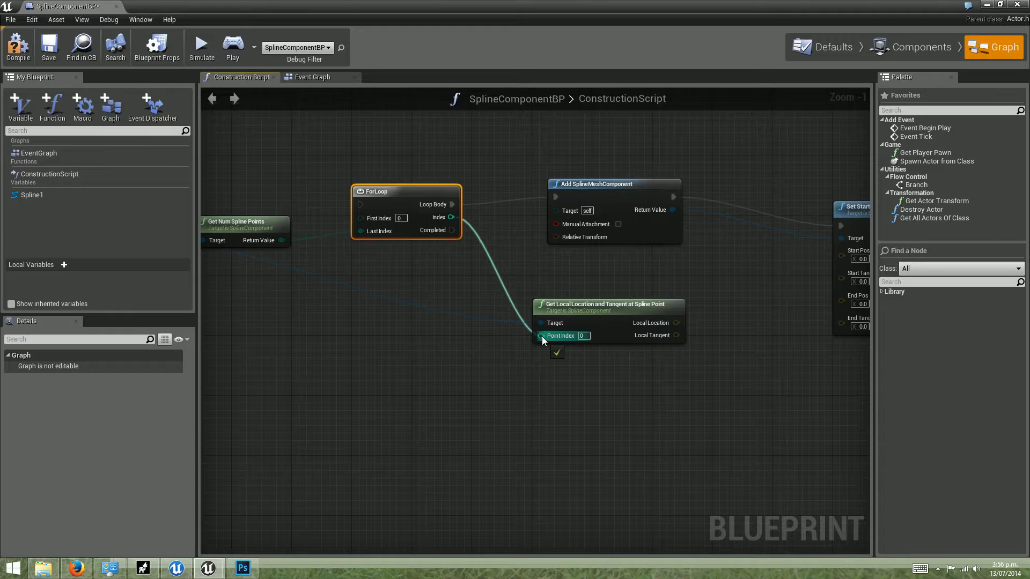
# - Connect ForLoop's Index to the Point Index of Get Local Location and Tangent at Spline Point and shift that node slightly
pyautogui.click(590, 307)
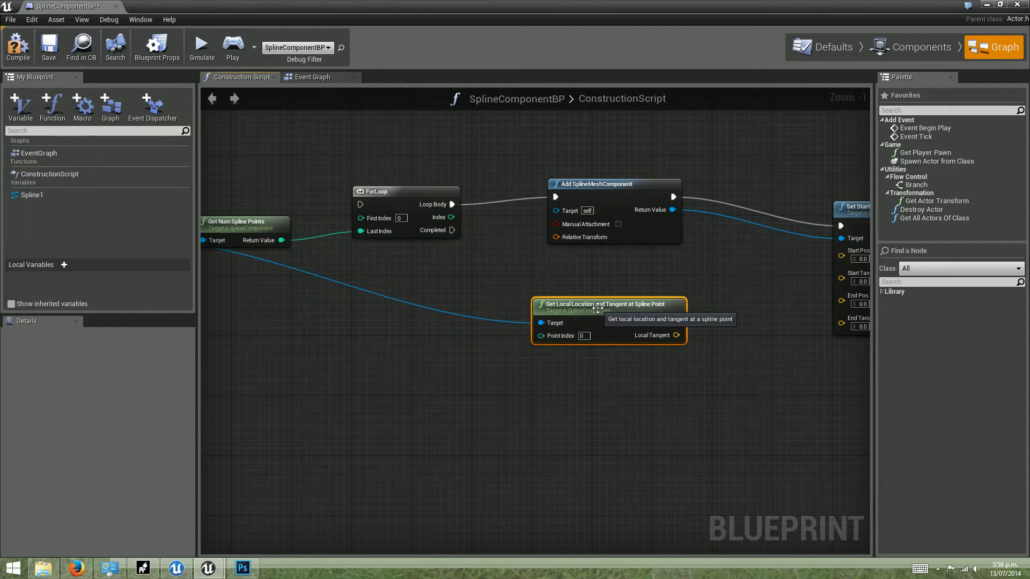
pyautogui.moveTo(590, 307); pyautogui.dragTo(588, 299)
pyautogui.moveTo(541, 328); pyautogui.dragTo(468, 224)
pyautogui.moveTo(634, 290); pyautogui.dragTo(619, 290)
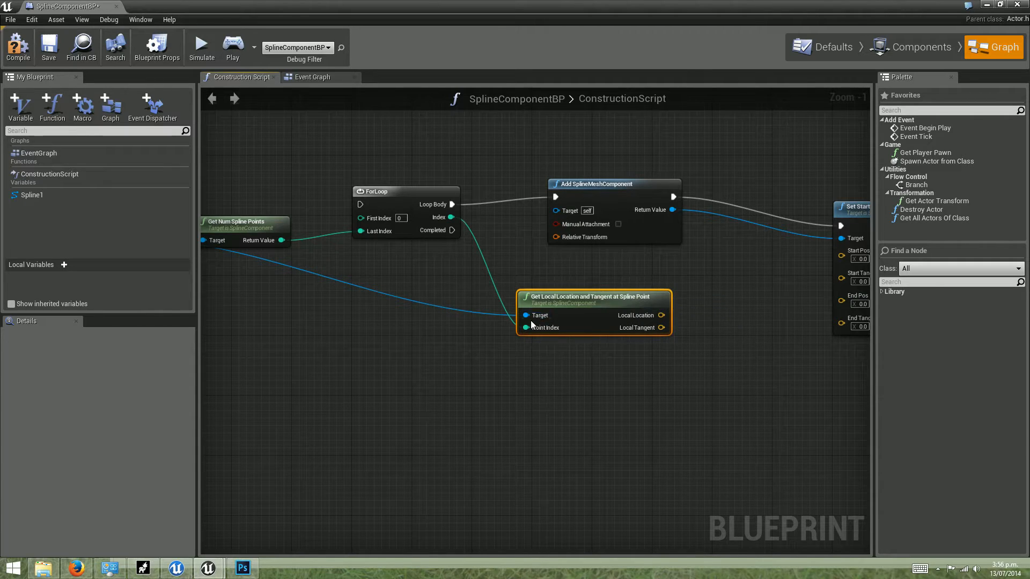
# - Connect Local Location and Local Tangent to Start Pos and Start Tangent on the Set Start and End node
pyautogui.moveTo(633, 374); pyautogui.dragTo(508, 363, button='right')
pyautogui.moveTo(531, 289); pyautogui.dragTo(716, 240)
pyautogui.moveTo(559, 309); pyautogui.dragTo(717, 252)
# - Switch to Photoshop, sketch a red straight mesh segment and tangent arrow from point 0, and return to the maximized Blueprint editor
pyautogui.click(242, 568)
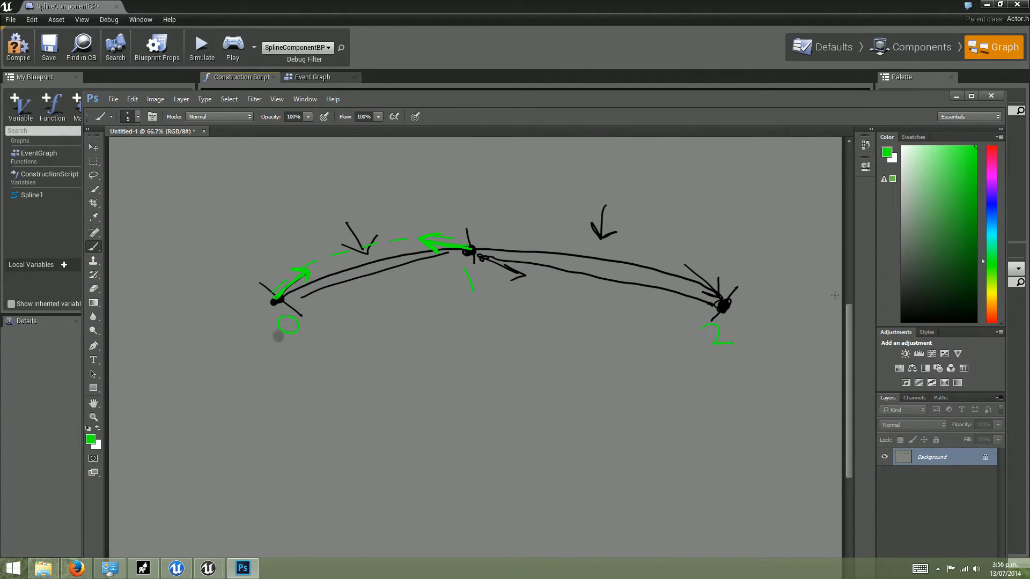
pyautogui.click(992, 147)
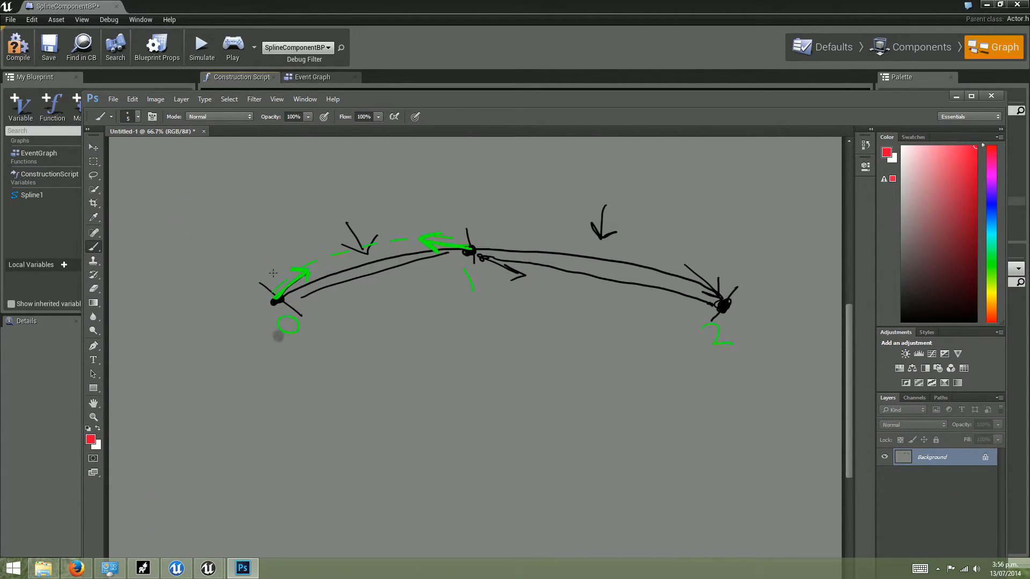
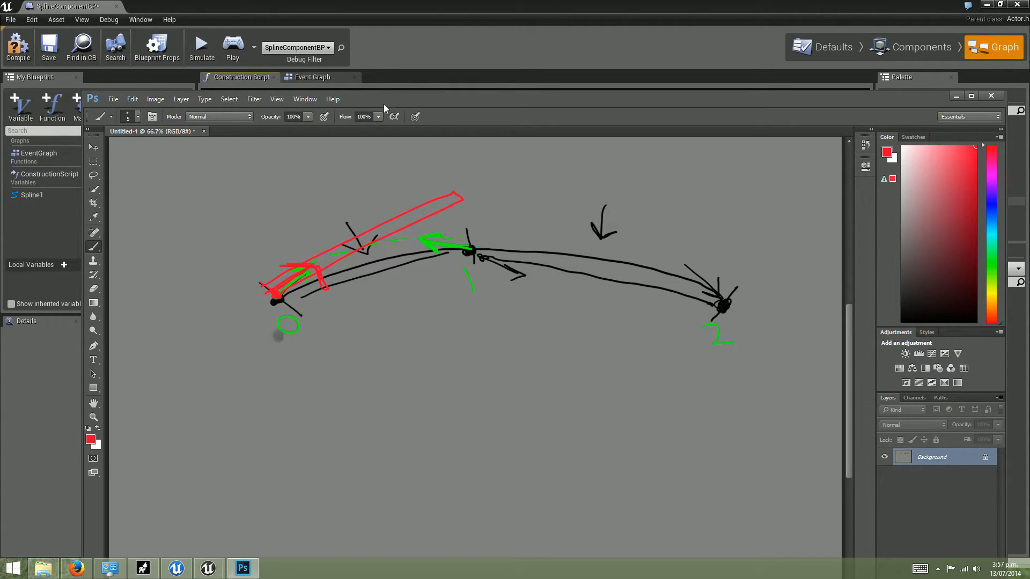
pyautogui.moveTo(375, 95); pyautogui.dragTo(393, 93)
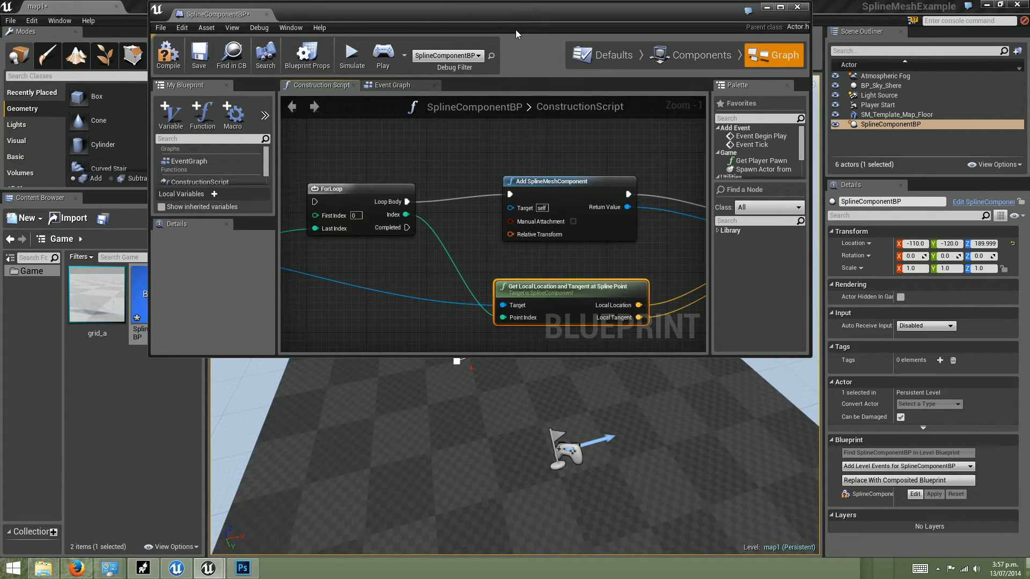
pyautogui.moveTo(520, 24); pyautogui.dragTo(370, 0)
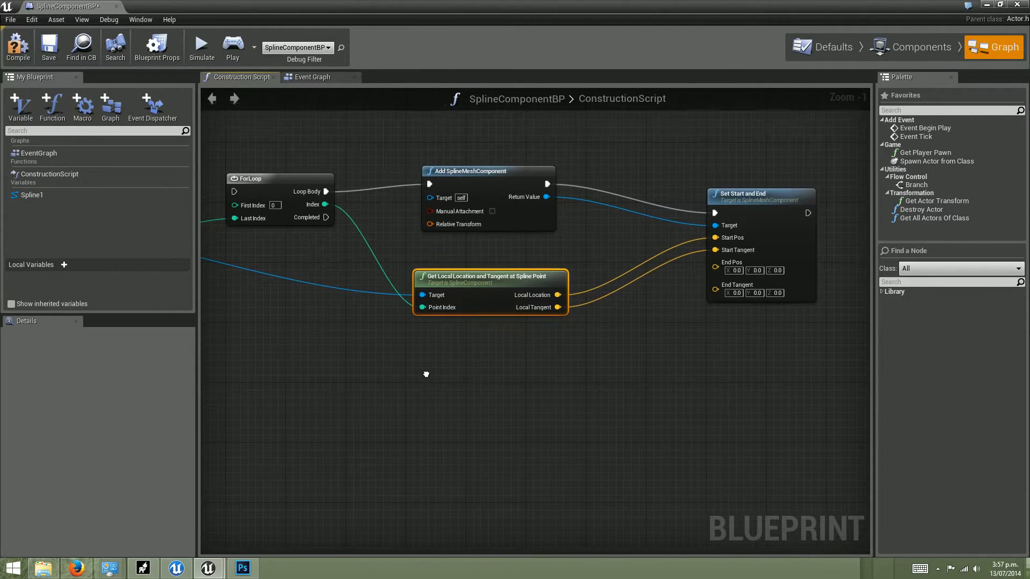
# - Duplicate Get Local Location and Tangent at Spline Point below the original and connect Spline1 to the copy's Target
pyautogui.moveTo(426, 374); pyautogui.dragTo(546, 366, button='right')
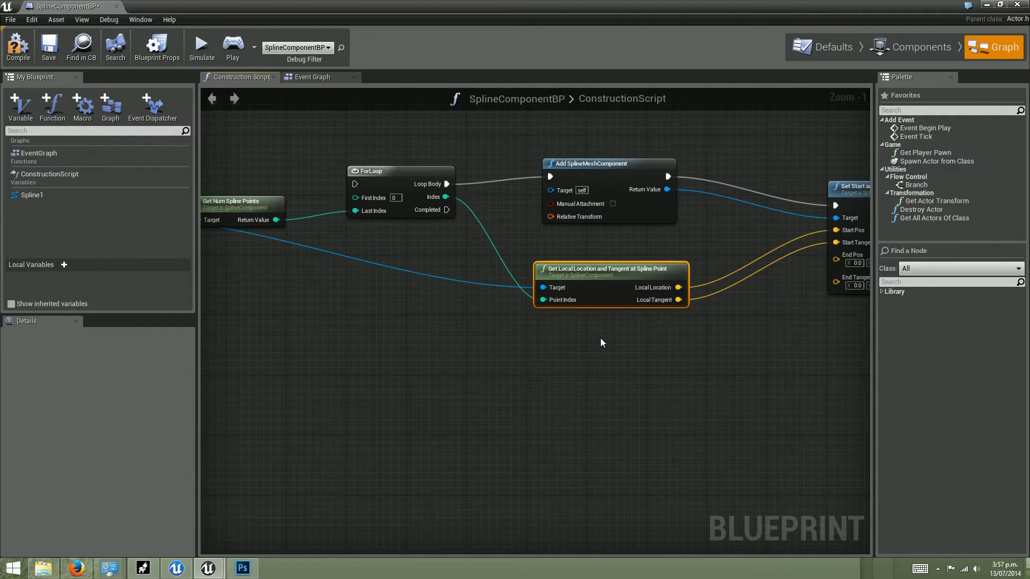
pyautogui.hotkey('ctrl', 'c')
pyautogui.hotkey('ctrl', 'v')
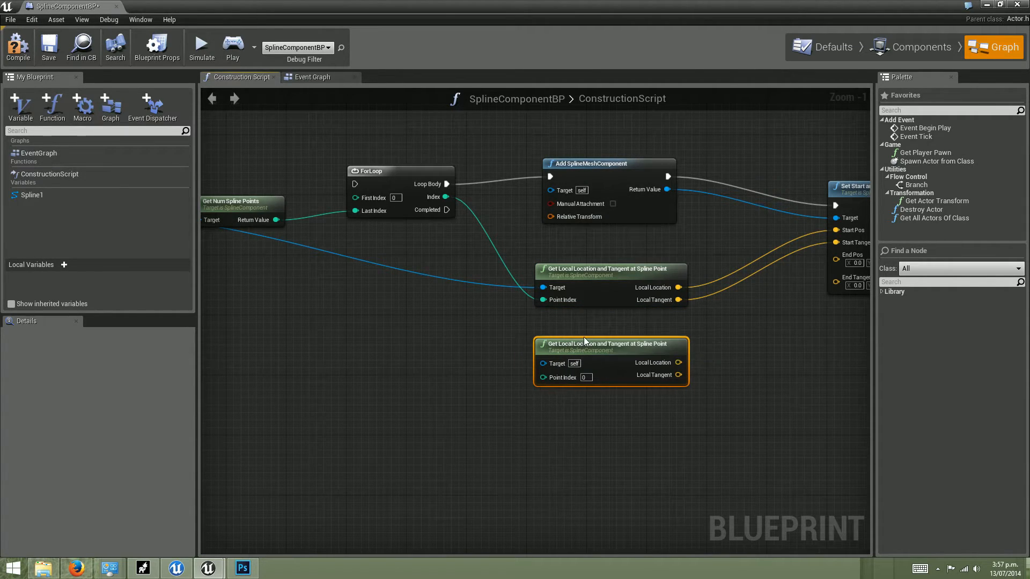
pyautogui.moveTo(298, 326); pyautogui.dragTo(386, 315, button='right')
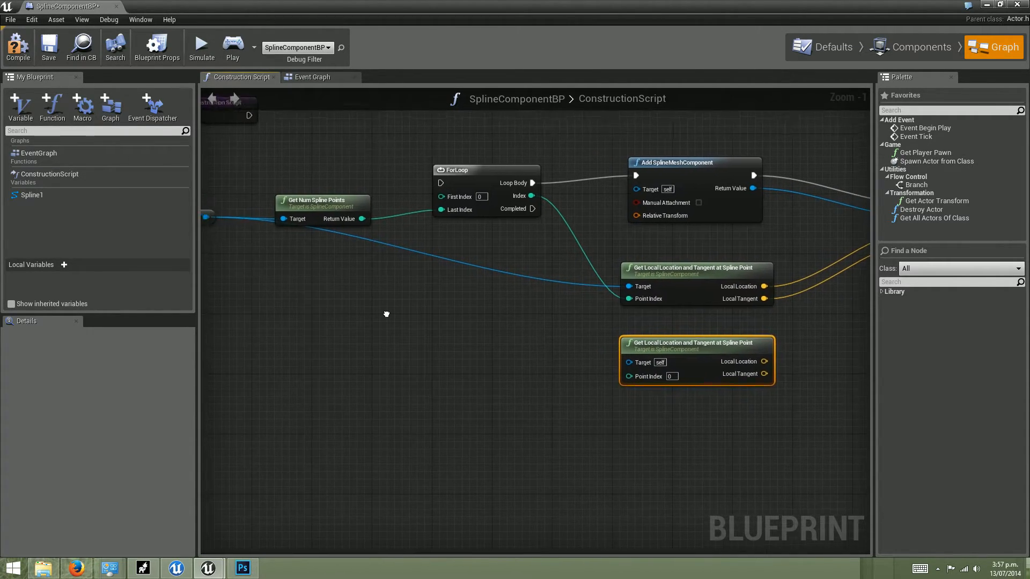
pyautogui.moveTo(301, 273); pyautogui.dragTo(321, 271, button='right')
pyautogui.click(322, 199)
pyautogui.moveTo(321, 198); pyautogui.dragTo(314, 199)
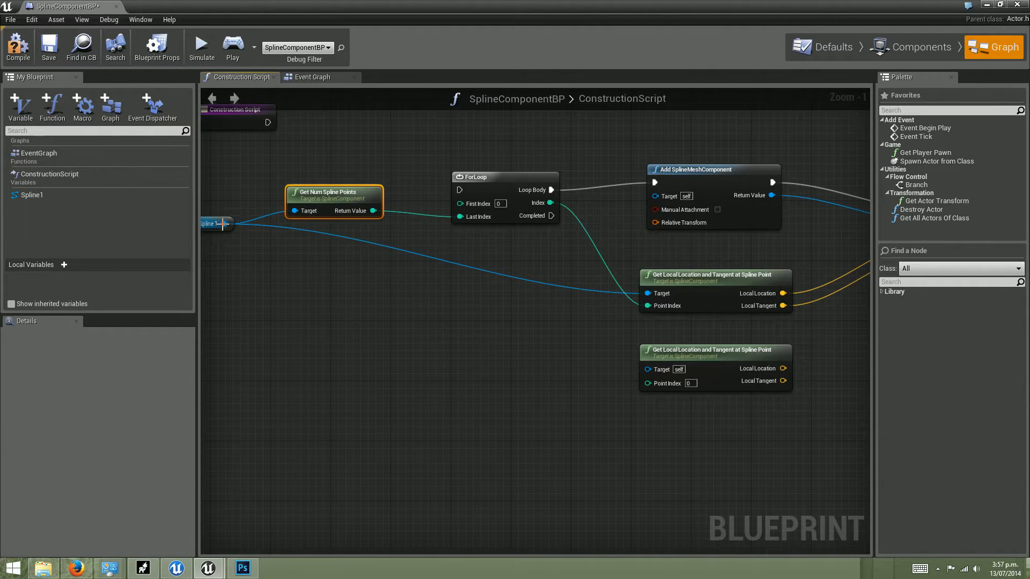
pyautogui.moveTo(225, 224); pyautogui.dragTo(650, 373)
# - Add an Integer + Integer node from ForLoop's Index and place it beside the two Get Local Location and Tangent nodes
pyautogui.moveTo(621, 432); pyautogui.dragTo(492, 441, button='right')
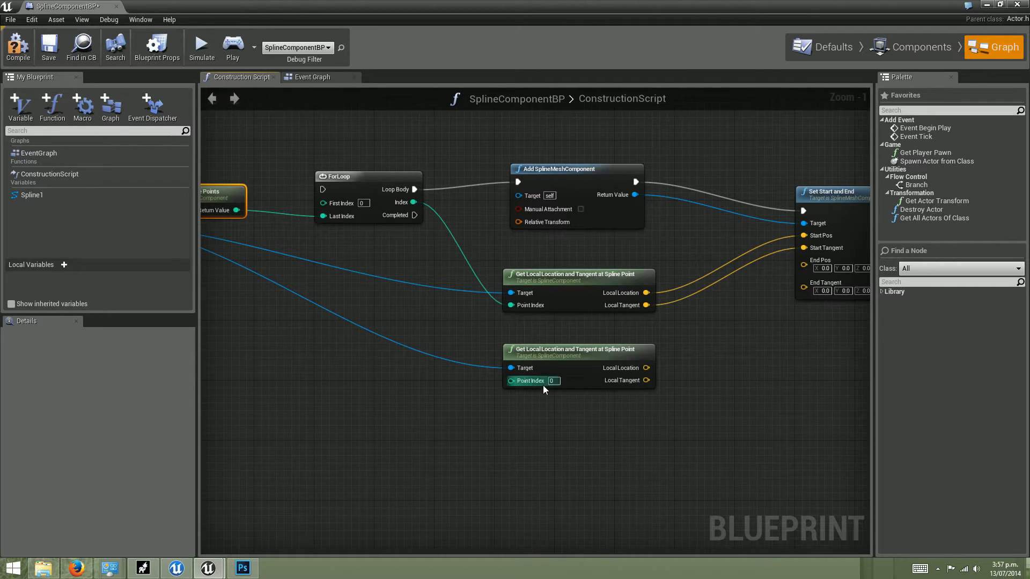
pyautogui.press('Tab')
pyautogui.moveTo(405, 308); pyautogui.dragTo(407, 306, button='right')
pyautogui.moveTo(414, 200); pyautogui.dragTo(478, 321)
pyautogui.write('plus')
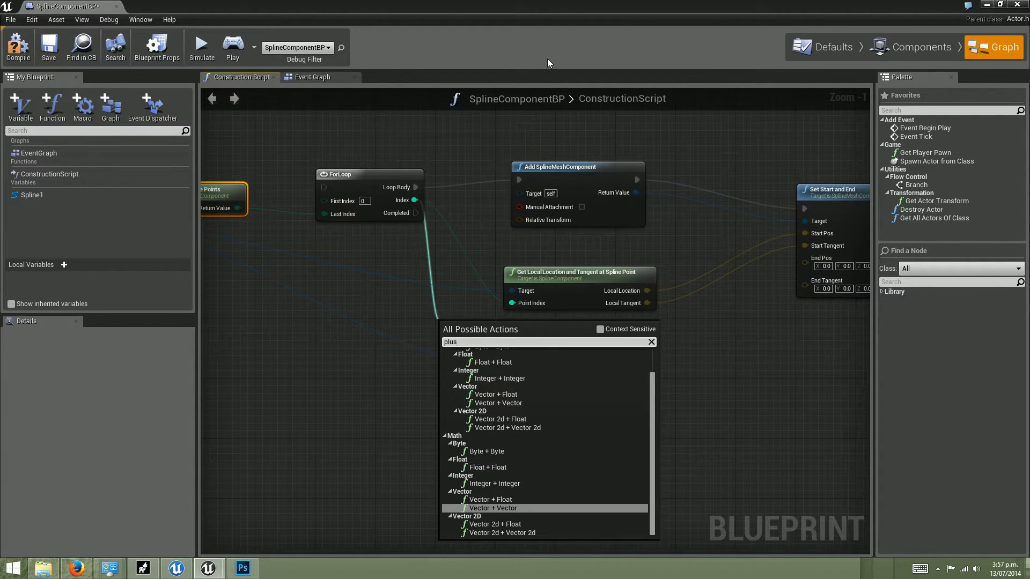
pyautogui.click(494, 483)
pyautogui.moveTo(460, 341); pyautogui.dragTo(438, 326)
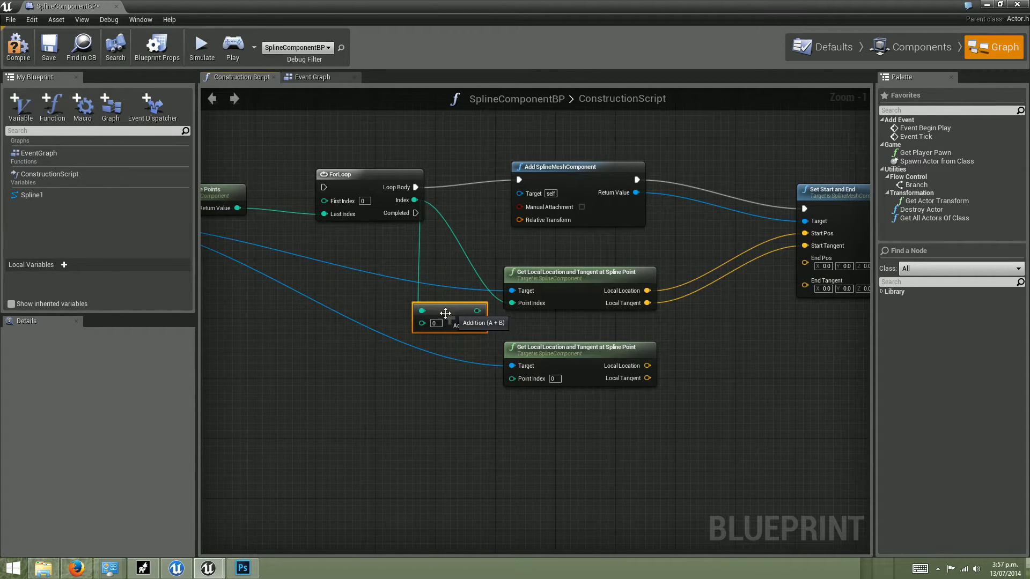
# - Set the addition's second value to 1, connect its result to the lower node's Point Index, and shift ForLoop aside
pyautogui.write('1')
pyautogui.press('Return')
pyautogui.moveTo(481, 307); pyautogui.dragTo(512, 378)
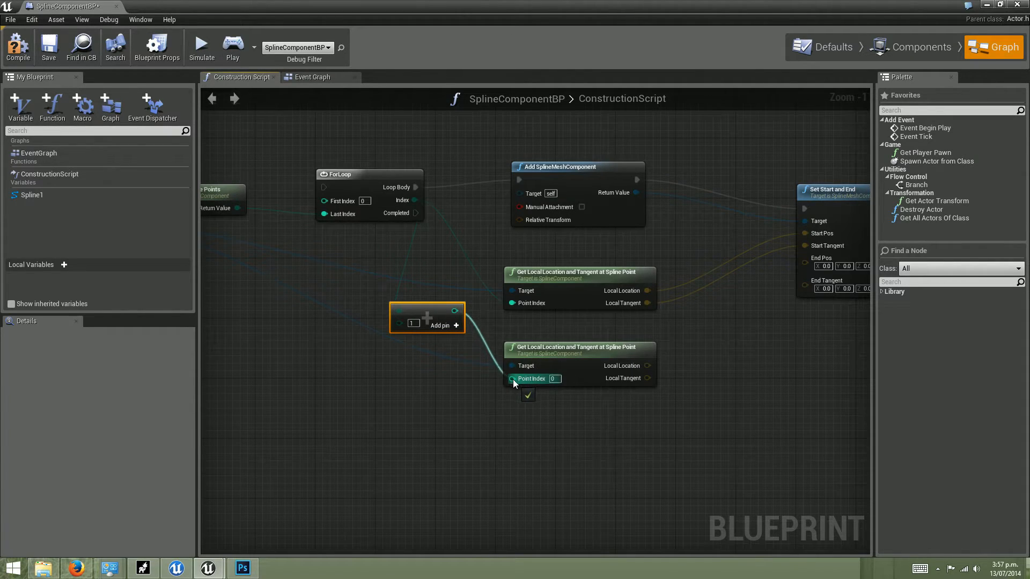
pyautogui.moveTo(424, 311); pyautogui.dragTo(431, 311)
pyautogui.moveTo(368, 177); pyautogui.dragTo(330, 163)
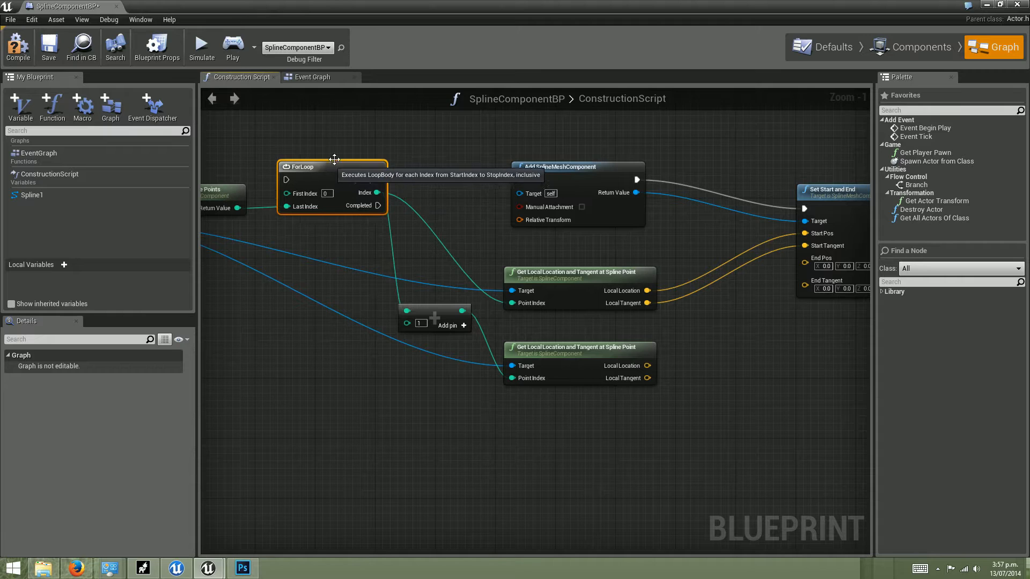
# - Connect the lower node's Local Location and Local Tangent to End Pos and End Tangent, and nudge Add SplineMeshComponent aside
pyautogui.moveTo(822, 368); pyautogui.dragTo(669, 407, button='right')
pyautogui.moveTo(493, 410); pyautogui.dragTo(651, 297)
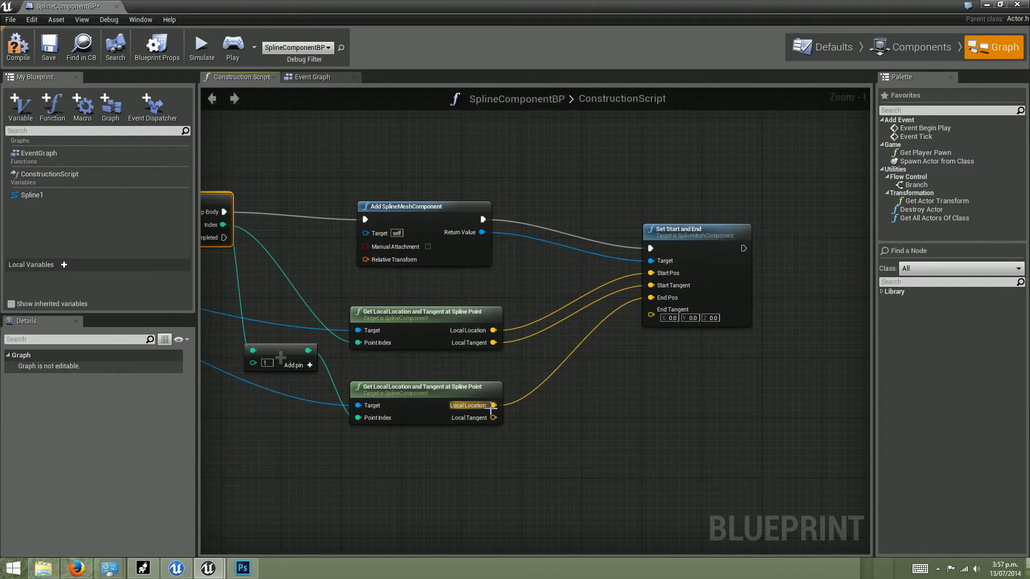
pyautogui.moveTo(493, 418); pyautogui.dragTo(651, 317)
pyautogui.moveTo(438, 208); pyautogui.dragTo(625, 180, button='right')
pyautogui.moveTo(626, 179)
pyautogui.mouseDown()
pyautogui.moveTo(606, 189)
pyautogui.moveTo(629, 185)
pyautogui.moveTo(611, 177)
pyautogui.mouseUp()
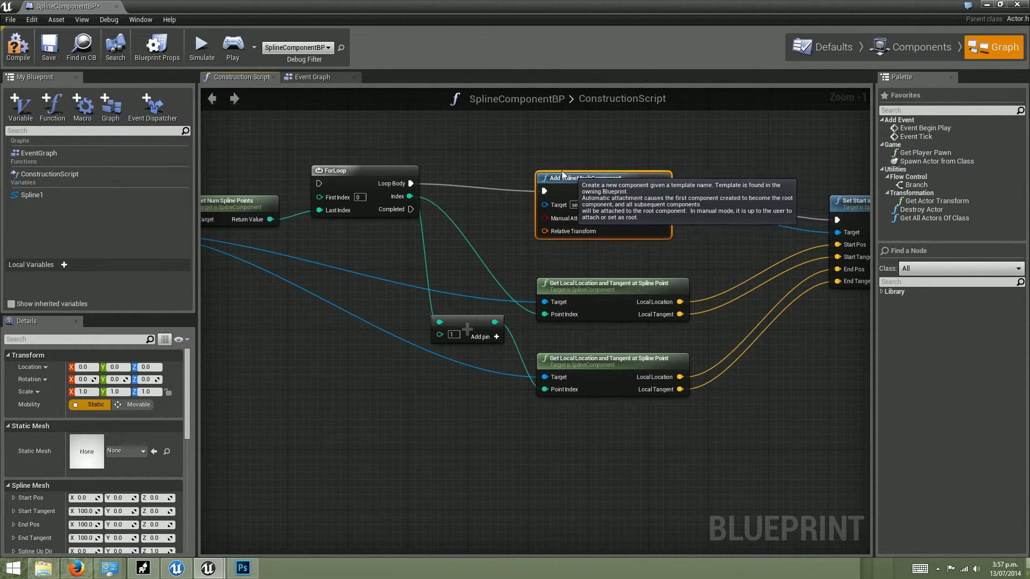
# - Add a Set Static Mesh node between Add SplineMeshComponent and Set Start and End
pyautogui.moveTo(659, 162); pyautogui.dragTo(565, 138, button='right')
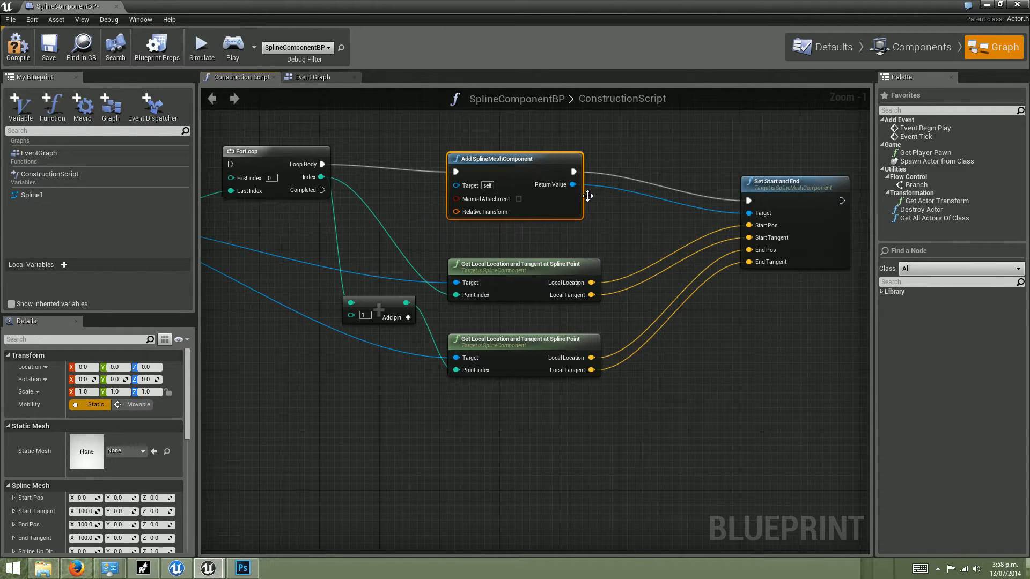
pyautogui.moveTo(654, 124); pyautogui.dragTo(639, 141, button='right')
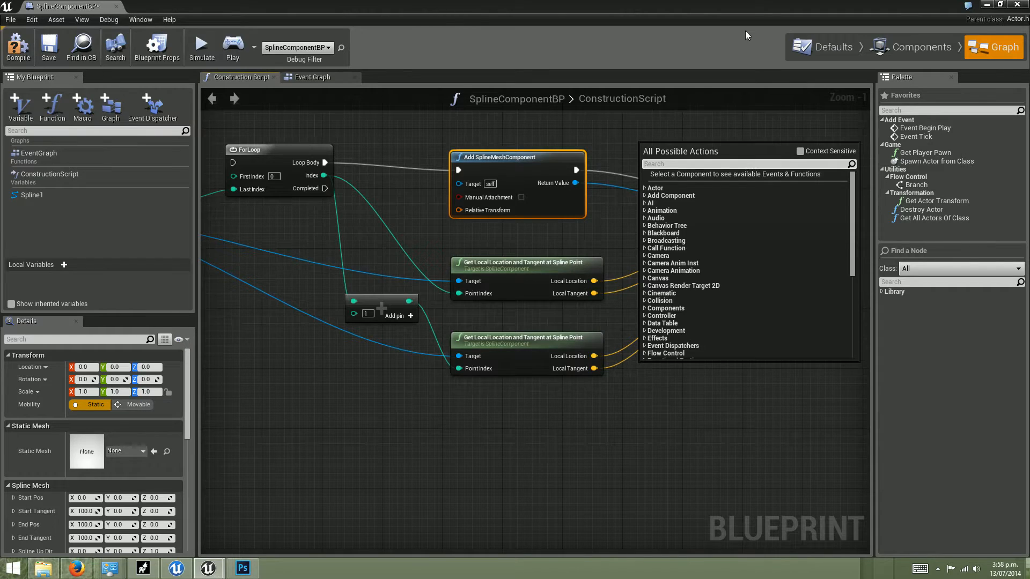
pyautogui.write('static')
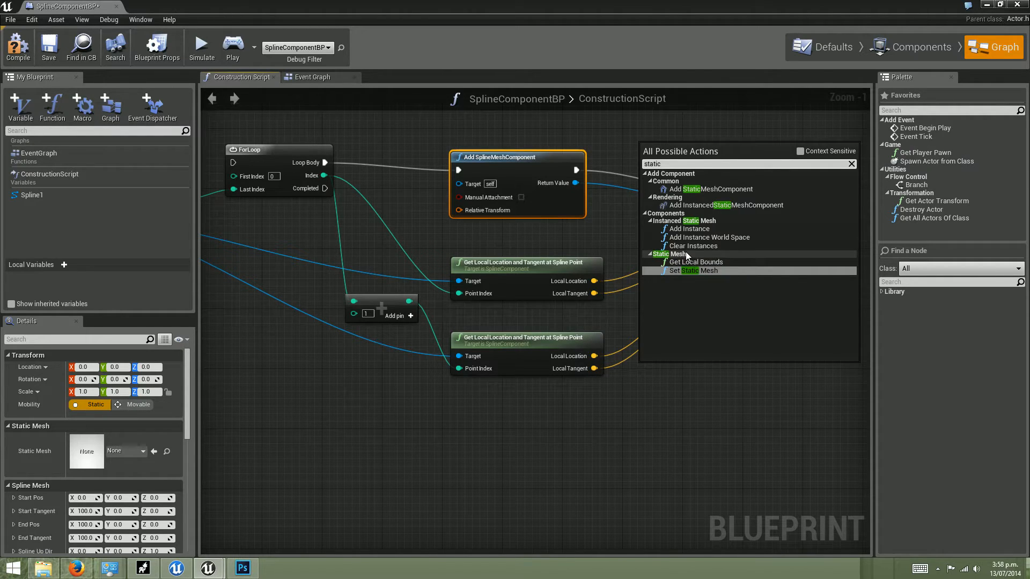
pyautogui.click(692, 271)
pyautogui.moveTo(670, 189); pyautogui.dragTo(663, 167)
# - Lower Set Start and End and route execution from Add SplineMeshComponent through Set Static Mesh into Set Start and End
pyautogui.moveTo(824, 189); pyautogui.dragTo(740, 239, button='right')
pyautogui.moveTo(740, 239); pyautogui.dragTo(806, 274)
pyautogui.moveTo(479, 227); pyautogui.dragTo(553, 197)
pyautogui.moveTo(665, 197); pyautogui.dragTo(740, 279)
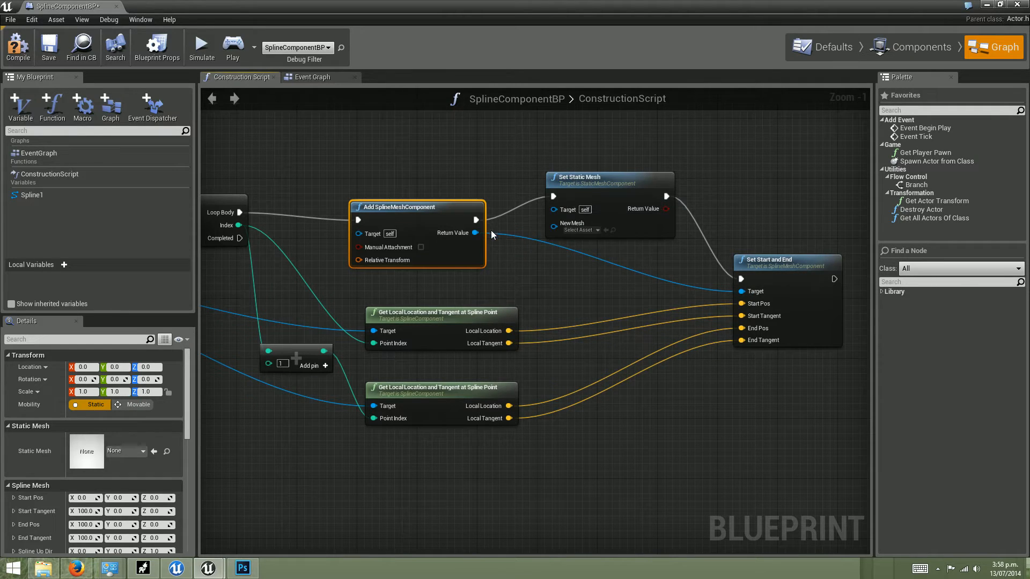
# - Connect Add SplineMeshComponent's Return Value to Set Static Mesh's Target and tidy the positions of both nodes
pyautogui.moveTo(475, 233); pyautogui.dragTo(555, 213)
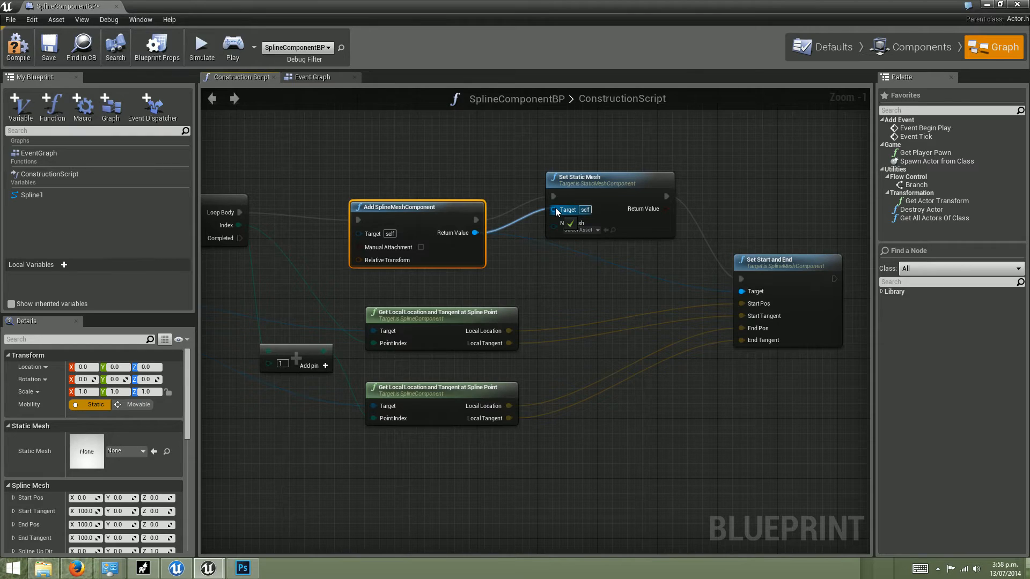
pyautogui.moveTo(556, 212); pyautogui.dragTo(556, 212)
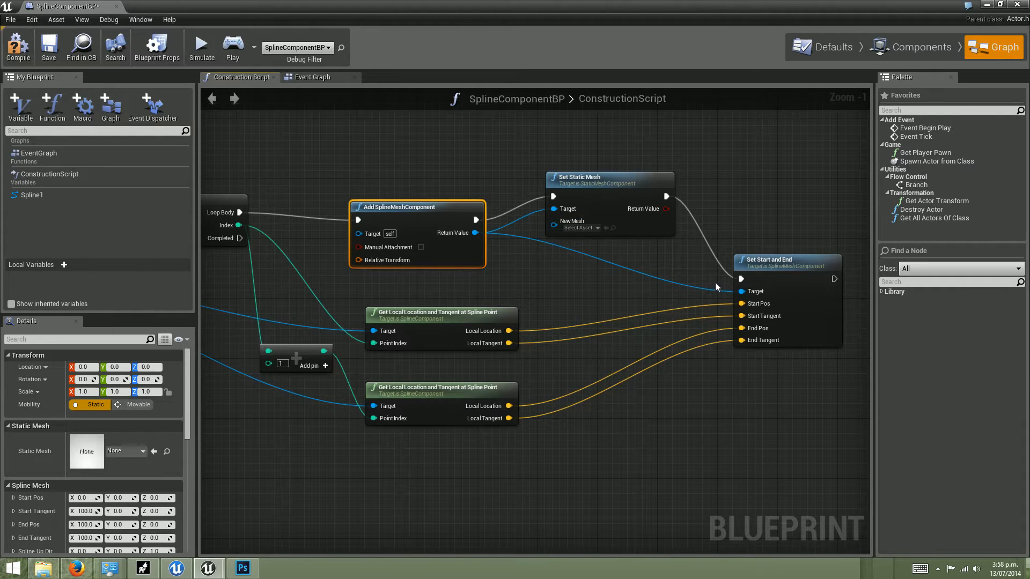
pyautogui.moveTo(611, 188); pyautogui.dragTo(625, 181)
pyautogui.moveTo(436, 179); pyautogui.dragTo(465, 193, button='right')
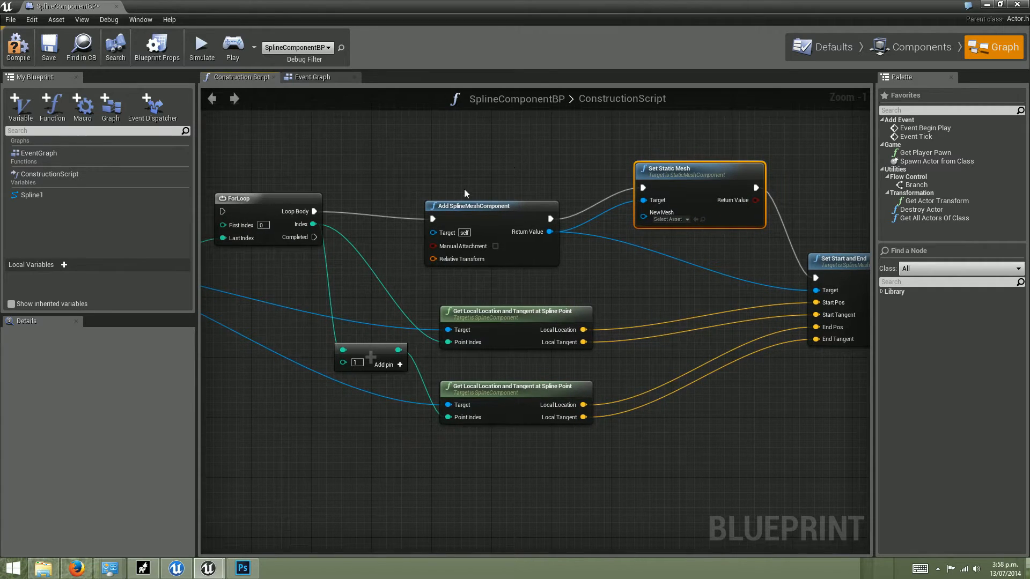
pyautogui.moveTo(501, 206); pyautogui.dragTo(509, 205)
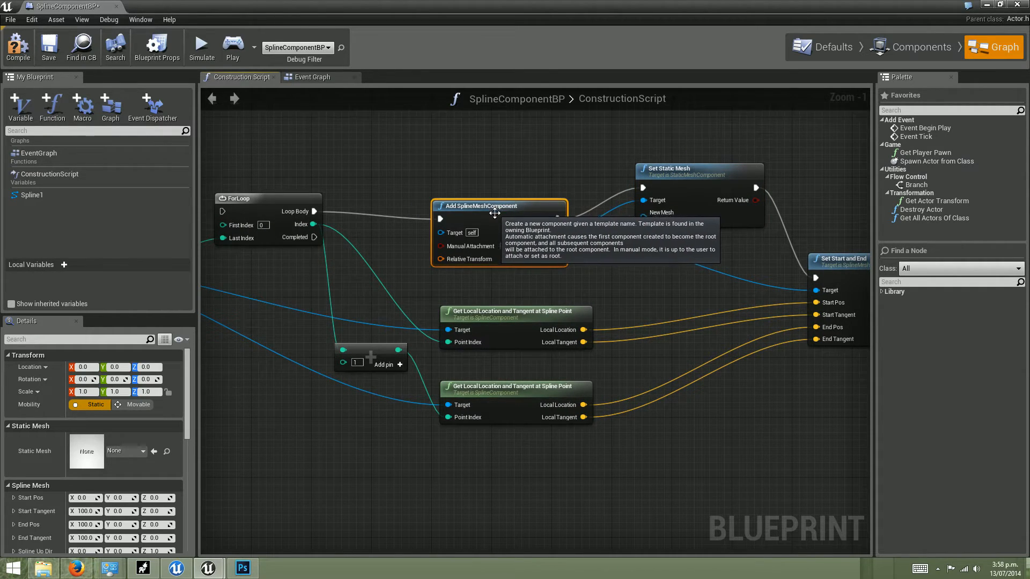
pyautogui.moveTo(679, 172); pyautogui.dragTo(680, 179)
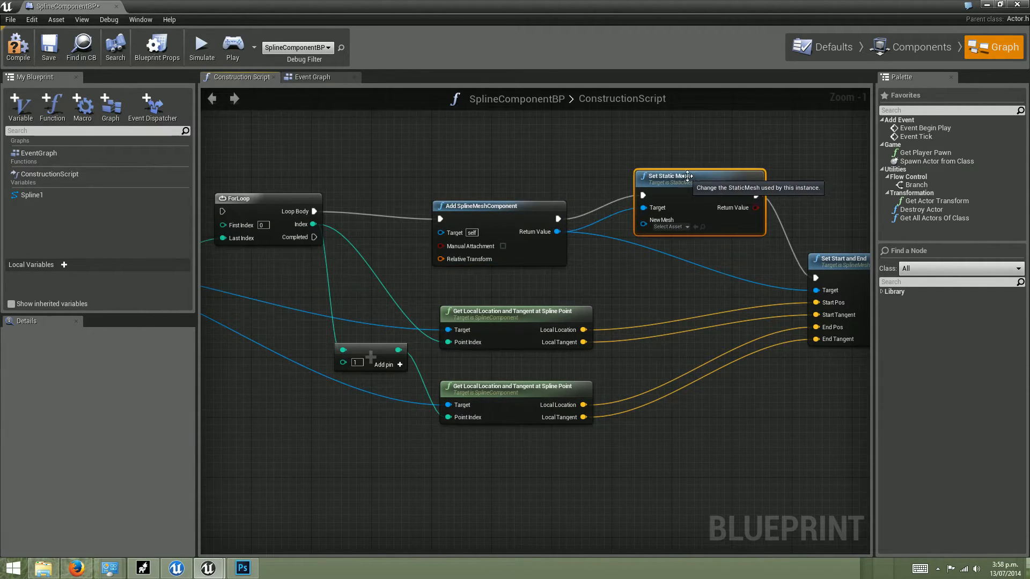
# - Choose grid_a as the New Mesh of the Set Static Mesh node
pyautogui.moveTo(680, 179); pyautogui.dragTo(617, 176, button='right')
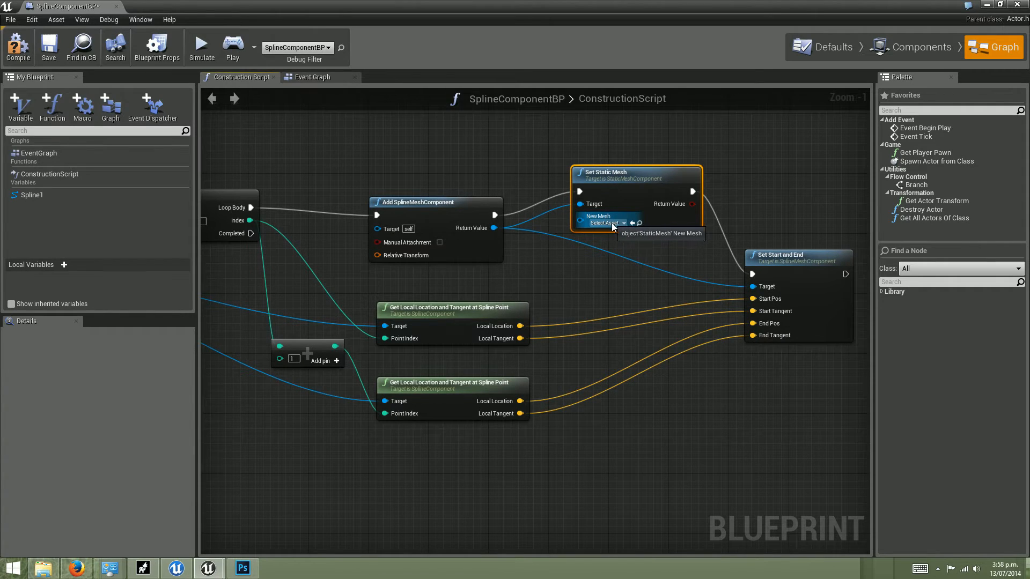
pyautogui.click(615, 223)
pyautogui.click(646, 271)
pyautogui.click(641, 268)
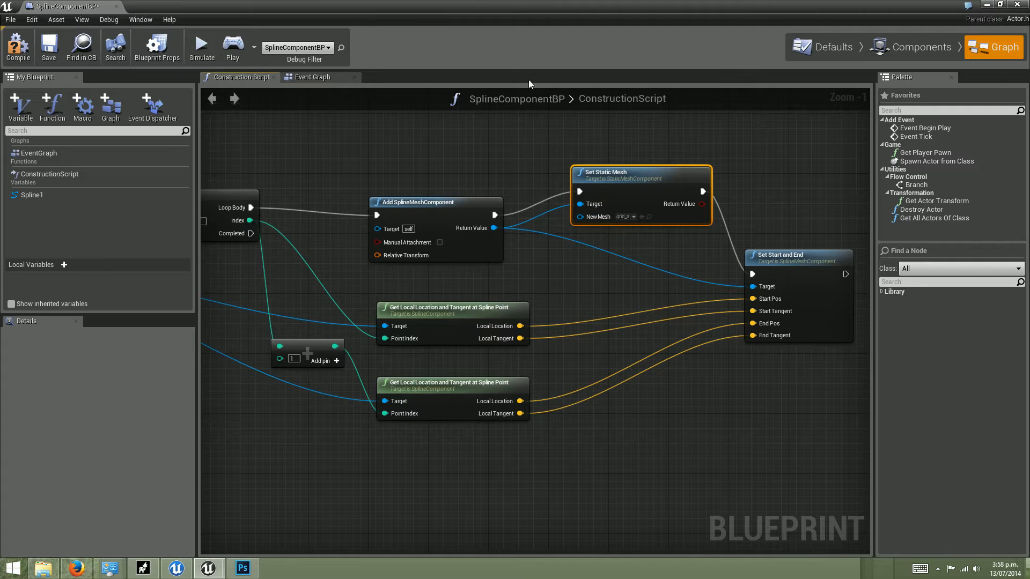
# - Move the Blueprint window aside to inspect the spline in the level viewport, then bring the window back
pyautogui.moveTo(454, 11); pyautogui.dragTo(727, 69)
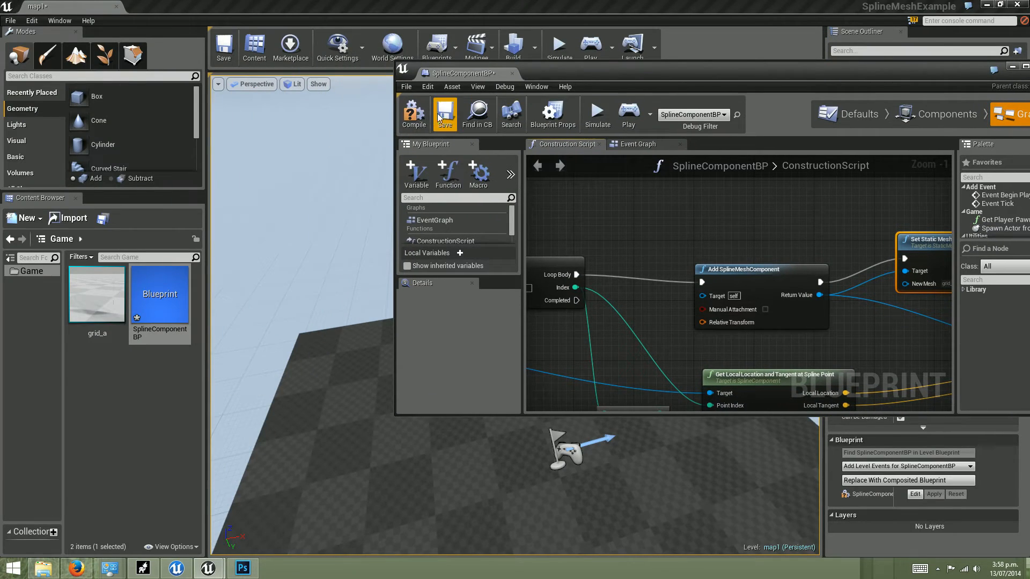
pyautogui.moveTo(551, 70); pyautogui.dragTo(801, 62)
pyautogui.moveTo(477, 370); pyautogui.dragTo(478, 373, button='right')
pyautogui.moveTo(618, 265)
pyautogui.mouseDown(button='right')
pyautogui.moveTo(622, 252)
pyautogui.moveTo(618, 265)
pyautogui.mouseUp(button='right')
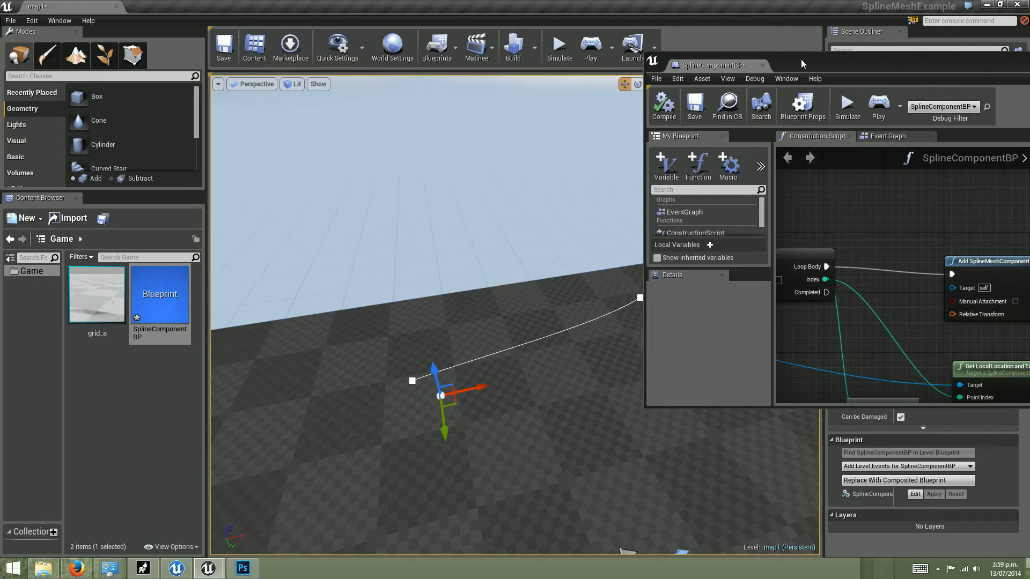
pyautogui.moveTo(800, 64); pyautogui.dragTo(371, 61)
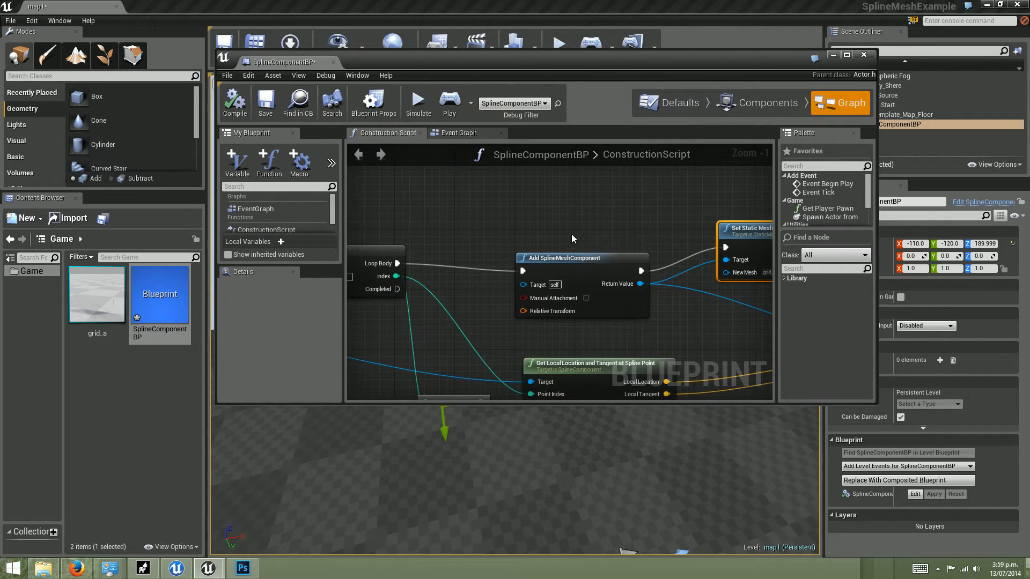
# - Examine the Construction Script graph around ForLoop and Get Num Spline Points, including the index connections
pyautogui.click(553, 213)
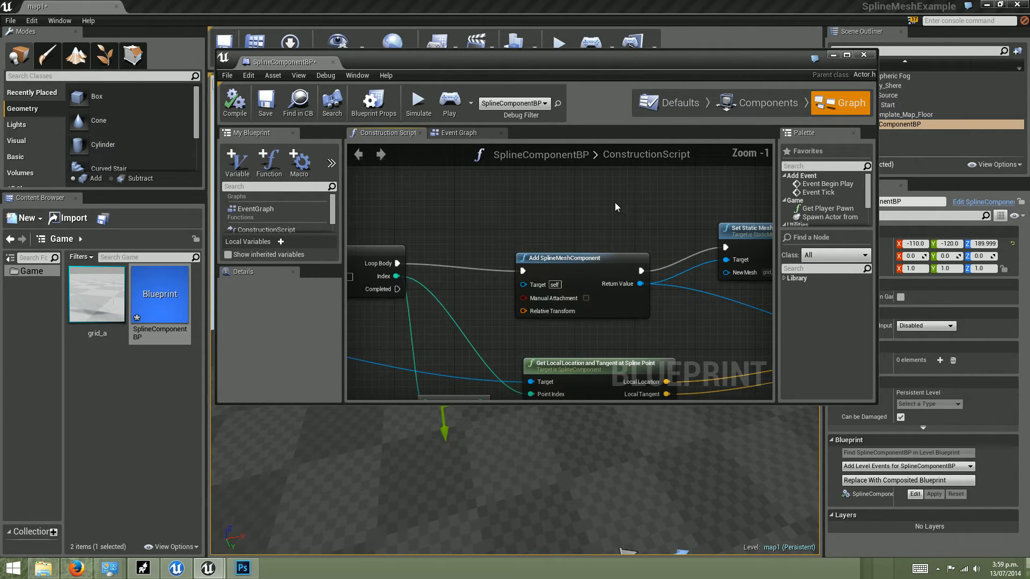
pyautogui.scroll(1, 590, 216)
pyautogui.scroll(-1, 566, 217)
pyautogui.scroll(1, 547, 220)
pyautogui.moveTo(487, 249); pyautogui.dragTo(681, 204, button='right')
pyautogui.scroll(-1, 657, 209)
pyautogui.scroll(1, 622, 214)
pyautogui.scroll(-1, 599, 311)
pyautogui.scroll(1, 595, 314)
pyautogui.scroll(-2, 528, 250)
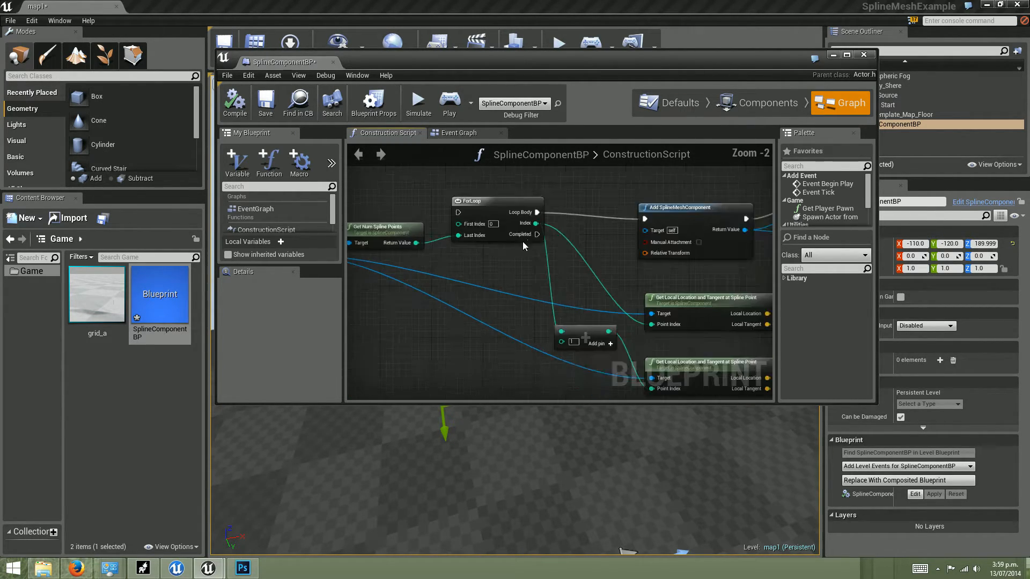
pyautogui.scroll(2, 483, 263)
pyautogui.moveTo(491, 282); pyautogui.dragTo(755, 215, button='right')
pyautogui.moveTo(652, 260); pyautogui.dragTo(532, 291, button='right')
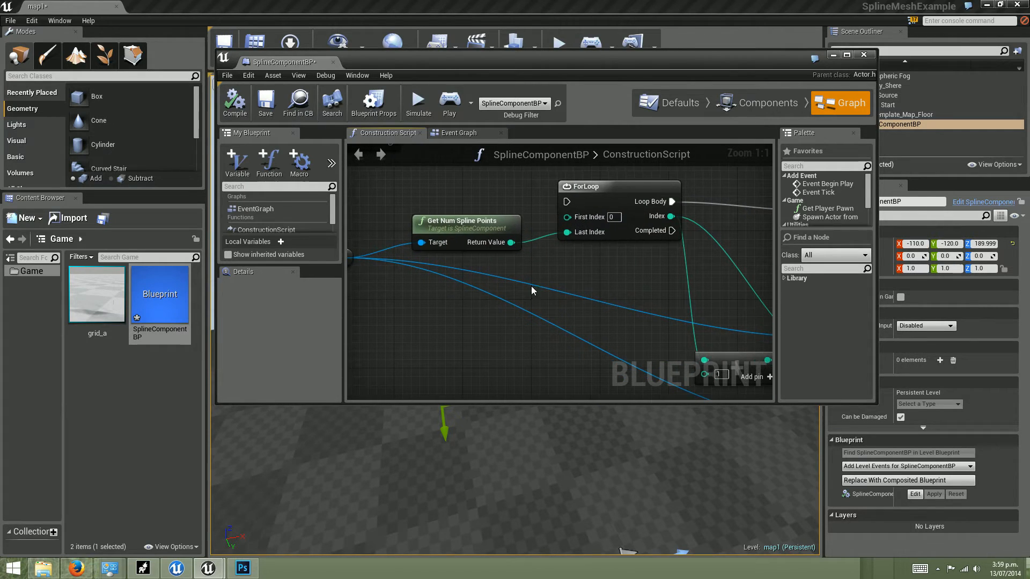
# - Connect the Construction Script entry node's execution output to the ForLoop's execution input
pyautogui.scroll(-1, 614, 266)
pyautogui.scroll(-1, 588, 250)
pyautogui.moveTo(553, 250); pyautogui.dragTo(640, 329, button='right')
pyautogui.moveTo(442, 217); pyautogui.dragTo(596, 267)
pyautogui.click(625, 199)
pyautogui.moveTo(443, 229)
pyautogui.mouseDown()
pyautogui.moveTo(601, 266)
pyautogui.moveTo(443, 231)
pyautogui.mouseUp()
pyautogui.click(622, 231)
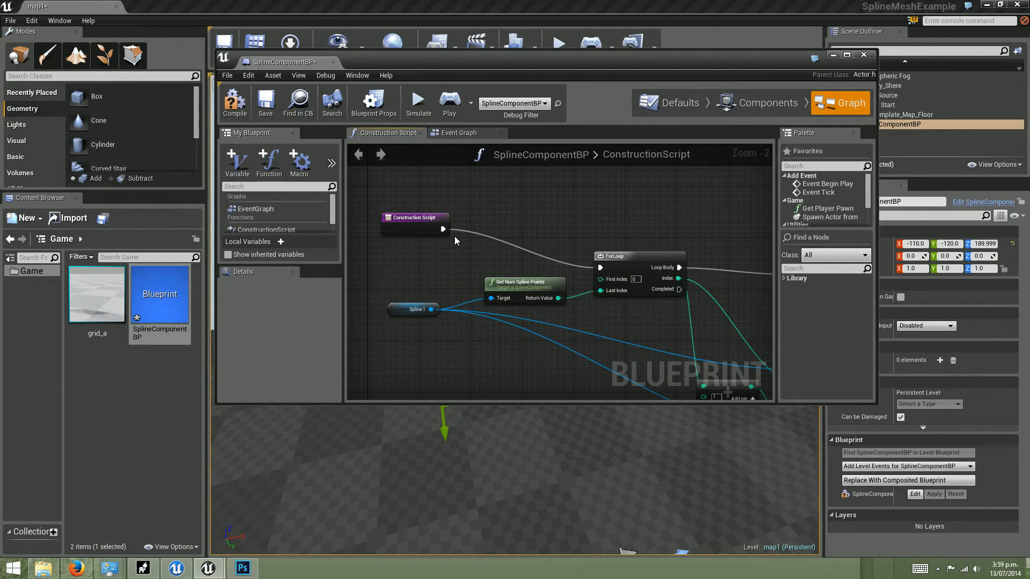
# - Move the Blueprint window aside and inspect the generated spline mesh in the level viewport
pyautogui.moveTo(376, 58); pyautogui.dragTo(936, 78)
pyautogui.moveTo(586, 304); pyautogui.dragTo(586, 304, button='right')
pyautogui.press('s')
pyautogui.moveTo(514, 322); pyautogui.dragTo(451, 303, button='right')
pyautogui.moveTo(921, 88); pyautogui.dragTo(787, 107)
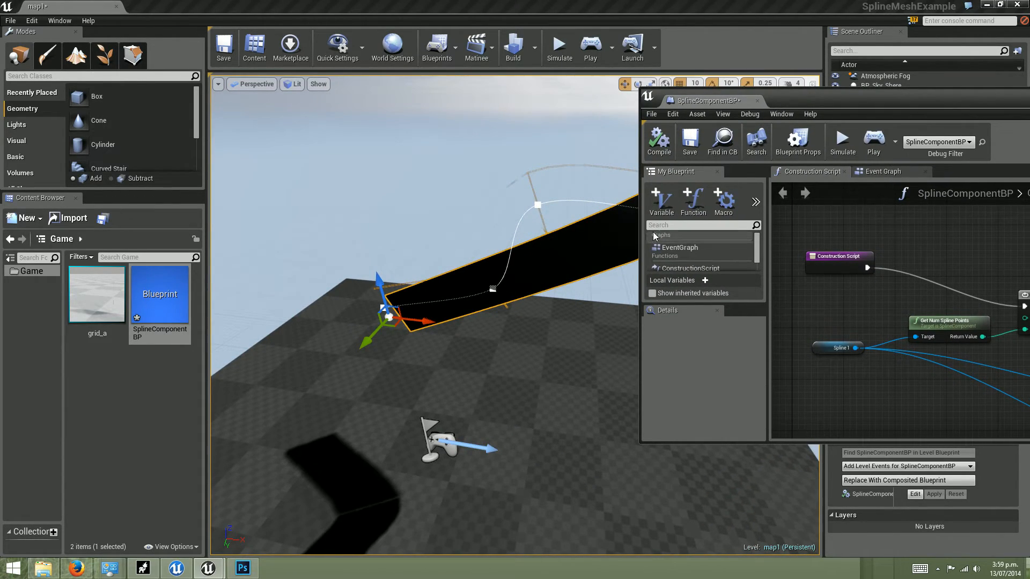
# - Bring the Blueprint window back and show the Forward Axis setting of the Add SplineMeshComponent node
pyautogui.moveTo(783, 100); pyautogui.dragTo(758, 52)
pyautogui.moveTo(903, 78); pyautogui.dragTo(651, 94)
pyautogui.moveTo(727, 266); pyautogui.dragTo(458, 246, button='right')
pyautogui.click(627, 275)
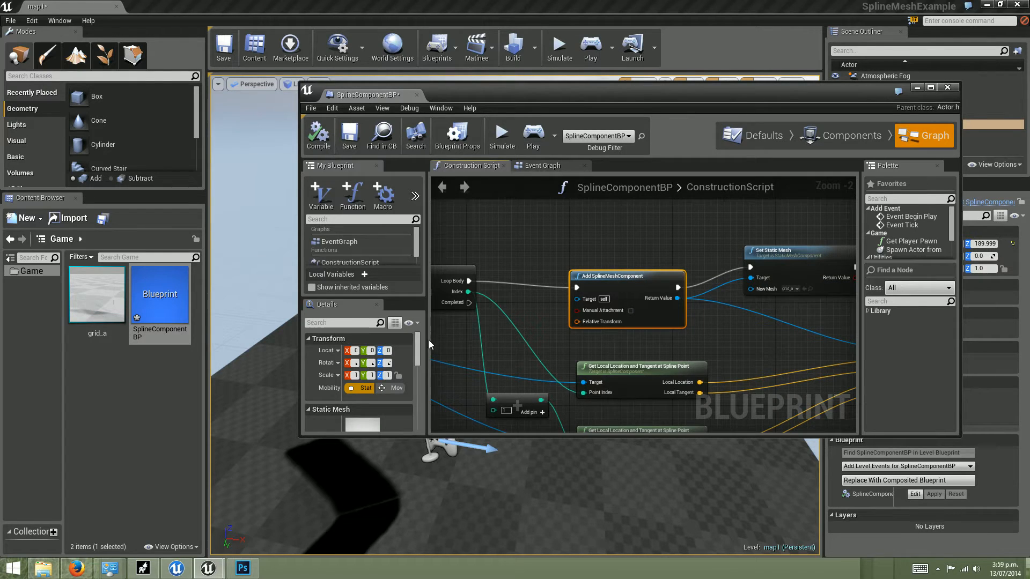
pyautogui.moveTo(418, 347); pyautogui.dragTo(418, 374)
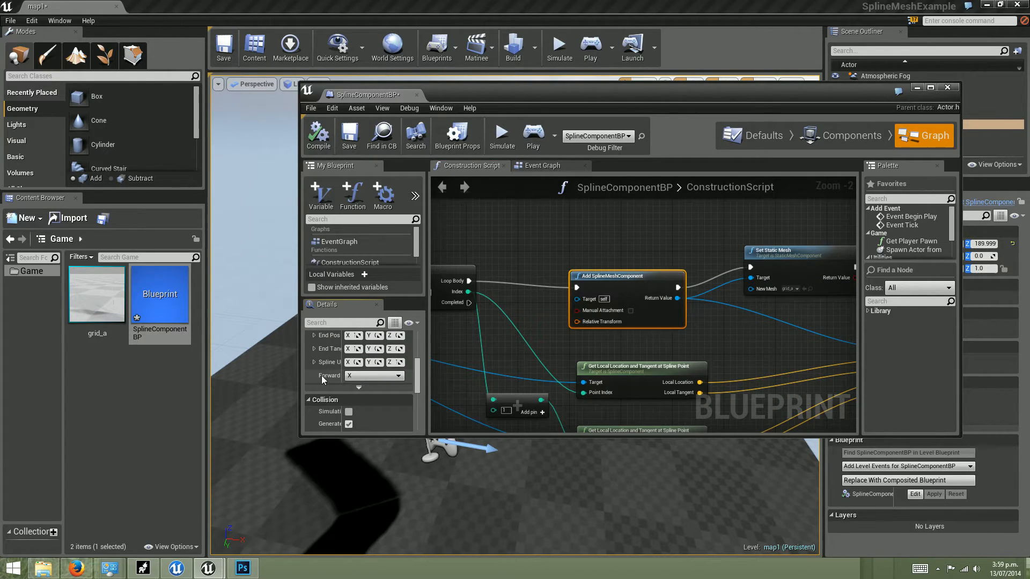
# - Try Y as the Forward Axis of Add SplineMeshComponent and view the mesh in the level
pyautogui.moveTo(517, 94); pyautogui.dragTo(799, 48)
pyautogui.click(680, 329)
pyautogui.click(630, 345)
pyautogui.moveTo(524, 361); pyautogui.dragTo(407, 437)
# - Set the Forward Axis of Add SplineMeshComponent to Z and widen the node's details area to show full property names
pyautogui.click(644, 328)
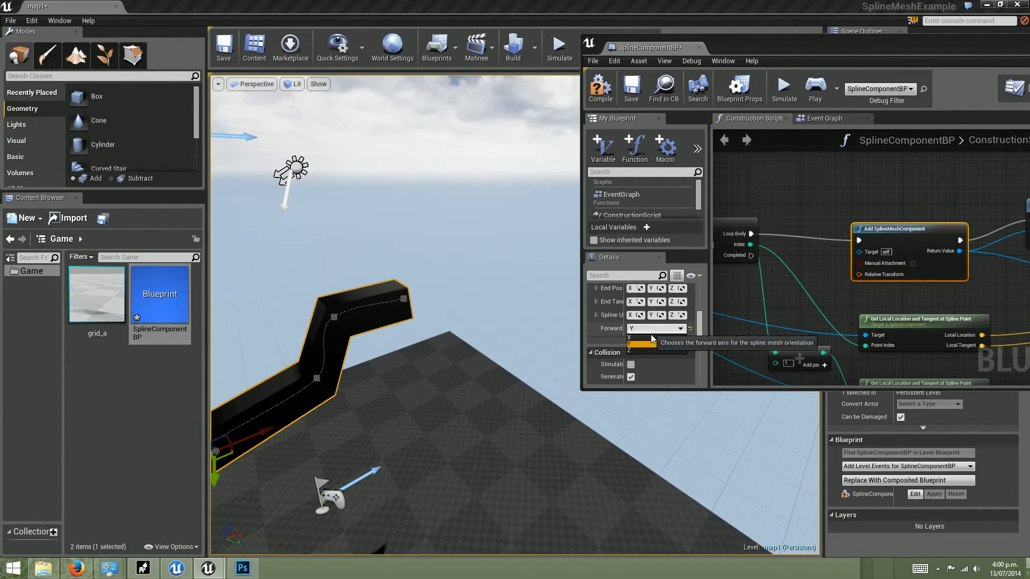
pyautogui.click(642, 349)
pyautogui.moveTo(430, 436); pyautogui.dragTo(587, 411)
pyautogui.moveTo(588, 411); pyautogui.dragTo(619, 398, button='right')
pyautogui.moveTo(553, 423); pyautogui.dragTo(590, 412, button='right')
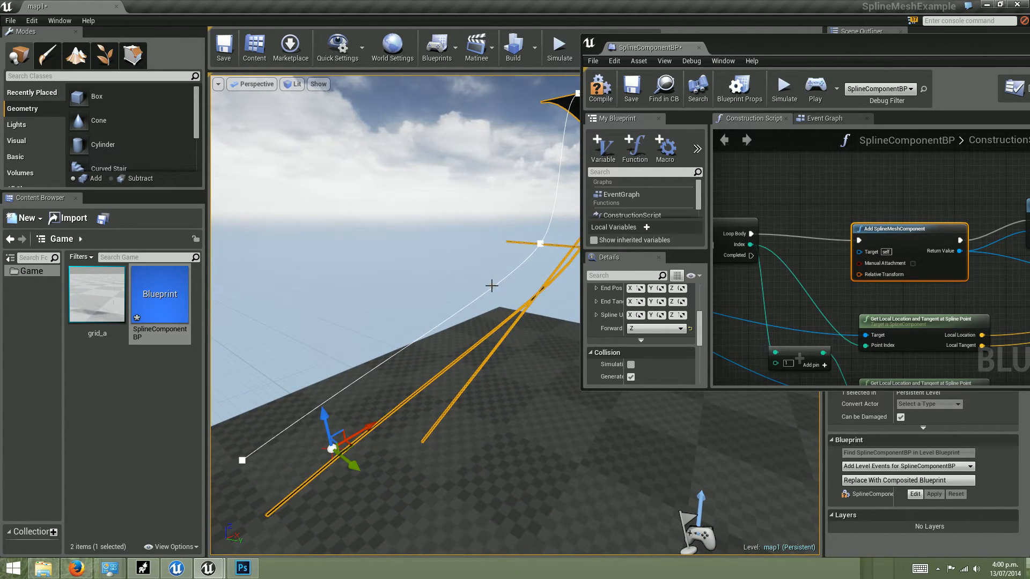
pyautogui.moveTo(710, 292); pyautogui.dragTo(839, 292)
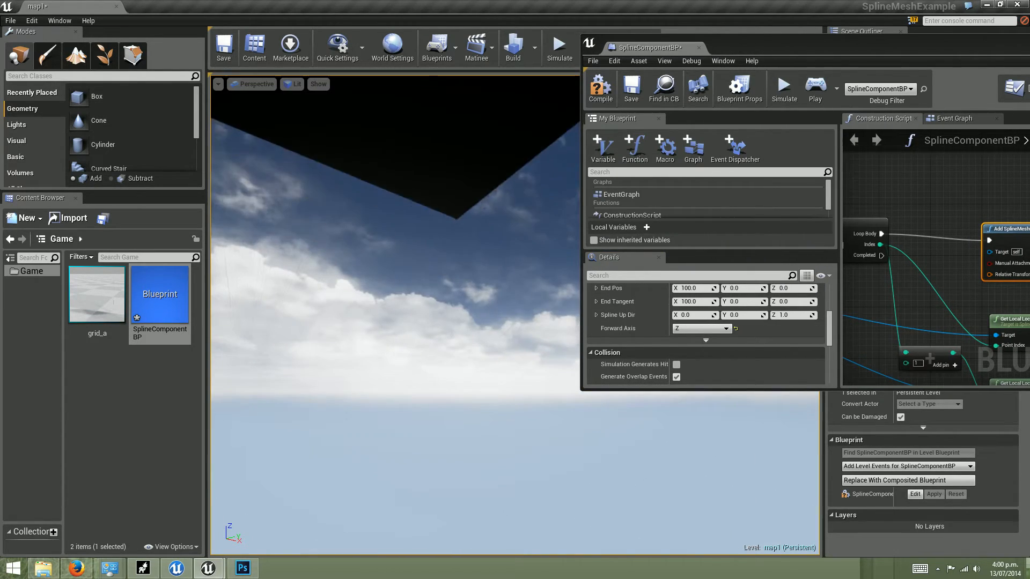
# - Inspect the spline mesh from several angles in the level viewport, including where its segments join and end
pyautogui.moveTo(482, 172); pyautogui.dragTo(466, 179, button='right')
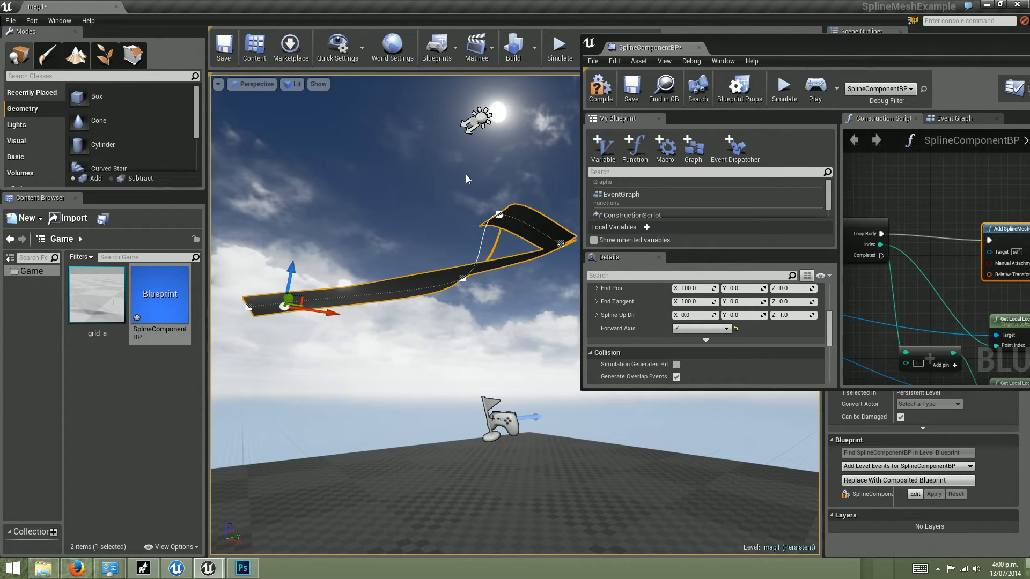
pyautogui.moveTo(538, 115); pyautogui.dragTo(477, 115, button='right')
pyautogui.moveTo(343, 231)
pyautogui.mouseDown(button='right')
pyautogui.moveTo(322, 236)
pyautogui.moveTo(338, 234)
pyautogui.mouseUp(button='right')
pyautogui.scroll(5, 395, 277)
pyautogui.moveTo(369, 259); pyautogui.dragTo(333, 282, button='middle')
pyautogui.moveTo(365, 233); pyautogui.dragTo(404, 196, button='middle')
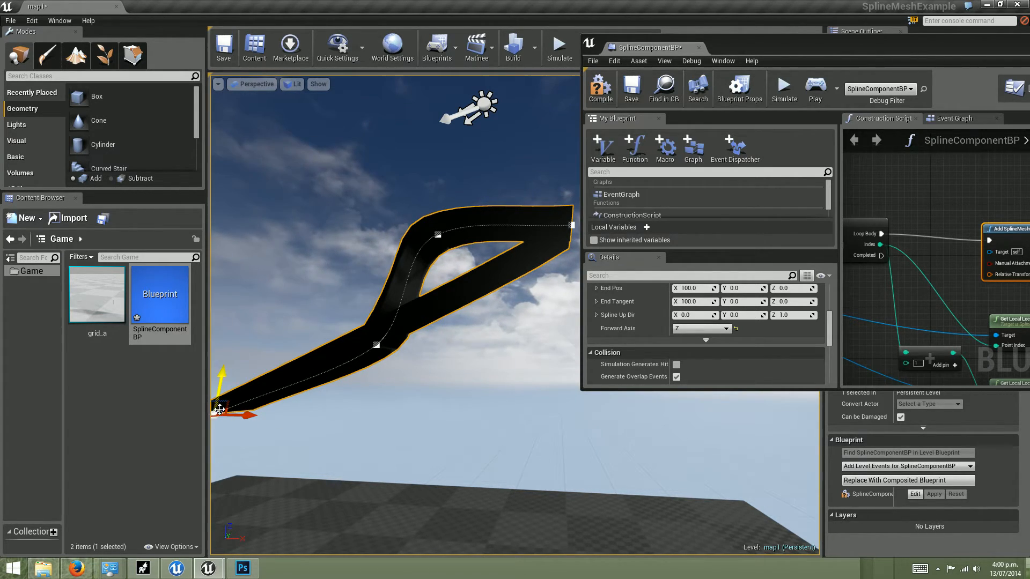
# - Return to the Blueprint graph and spread out Get Num Spline Points, Spline1 and ForLoop to make room for another node
pyautogui.click(784, 89)
pyautogui.moveTo(816, 45); pyautogui.dragTo(481, 82)
pyautogui.moveTo(698, 357); pyautogui.dragTo(797, 295, button='right')
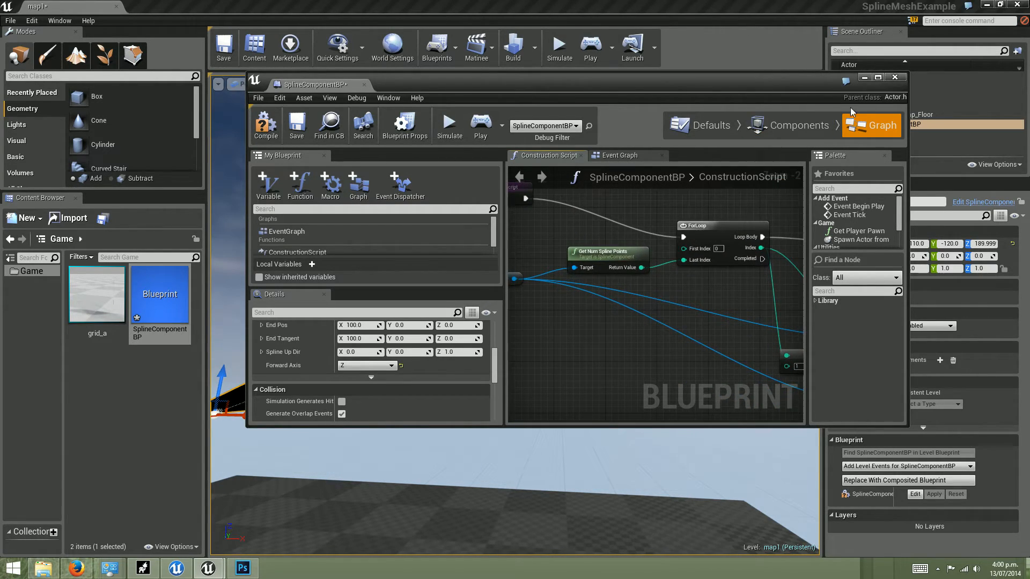
pyautogui.moveTo(593, 267); pyautogui.dragTo(571, 261)
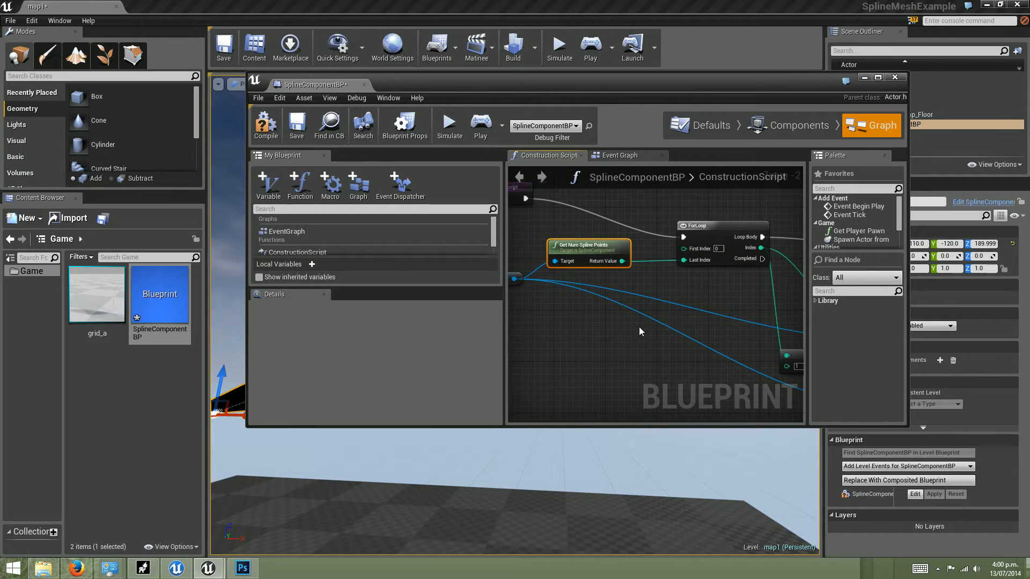
pyautogui.moveTo(520, 280); pyautogui.dragTo(588, 328, button='right')
pyautogui.click(605, 311)
pyautogui.moveTo(604, 311); pyautogui.dragTo(547, 345)
pyautogui.moveTo(632, 325); pyautogui.dragTo(465, 306, button='right')
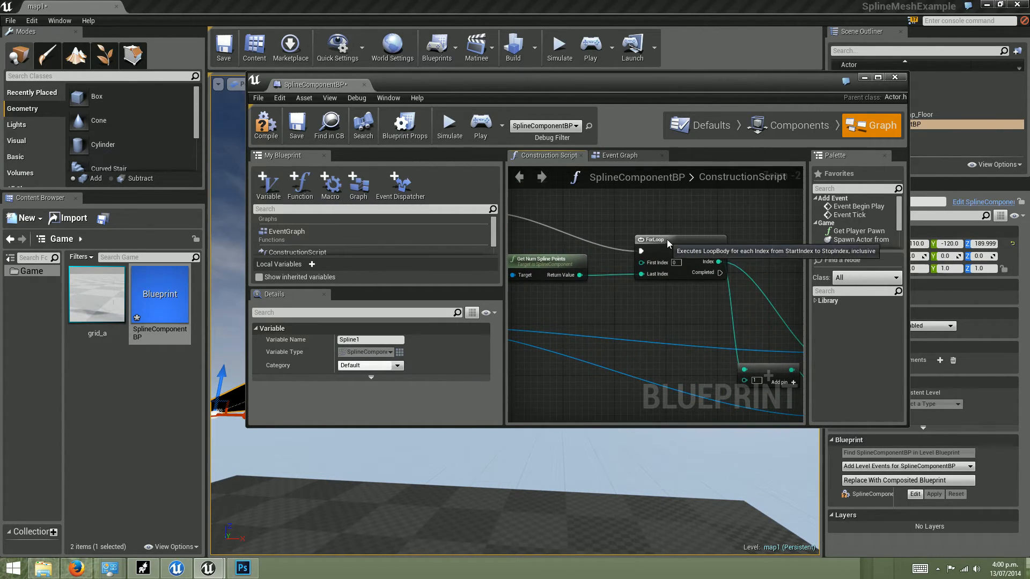
pyautogui.click(697, 242)
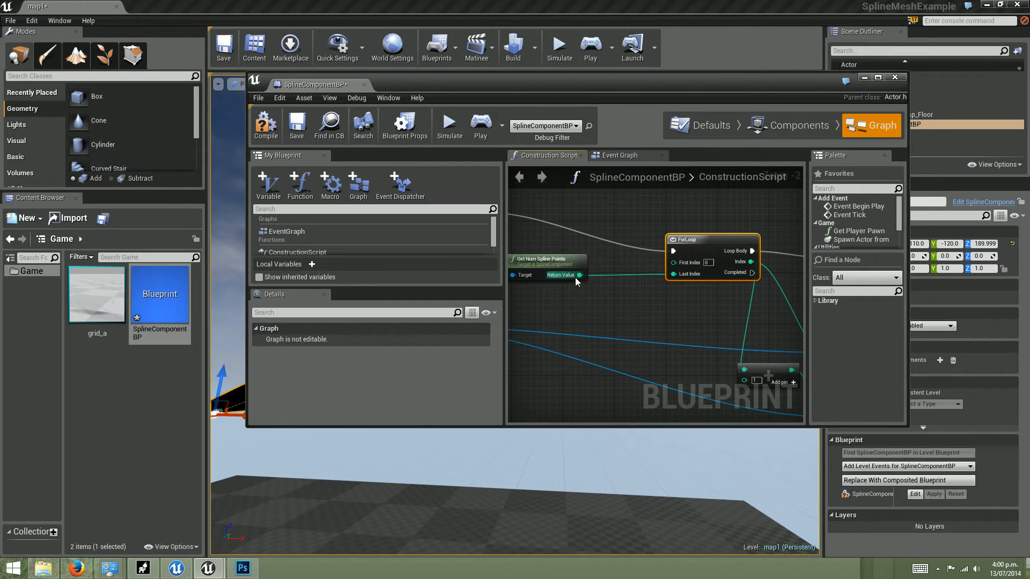
# - Insert an Integer - Integer node subtracting 1 between Get Num Spline Points' Return Value and ForLoop's Last Index
pyautogui.moveTo(580, 276); pyautogui.dragTo(600, 302)
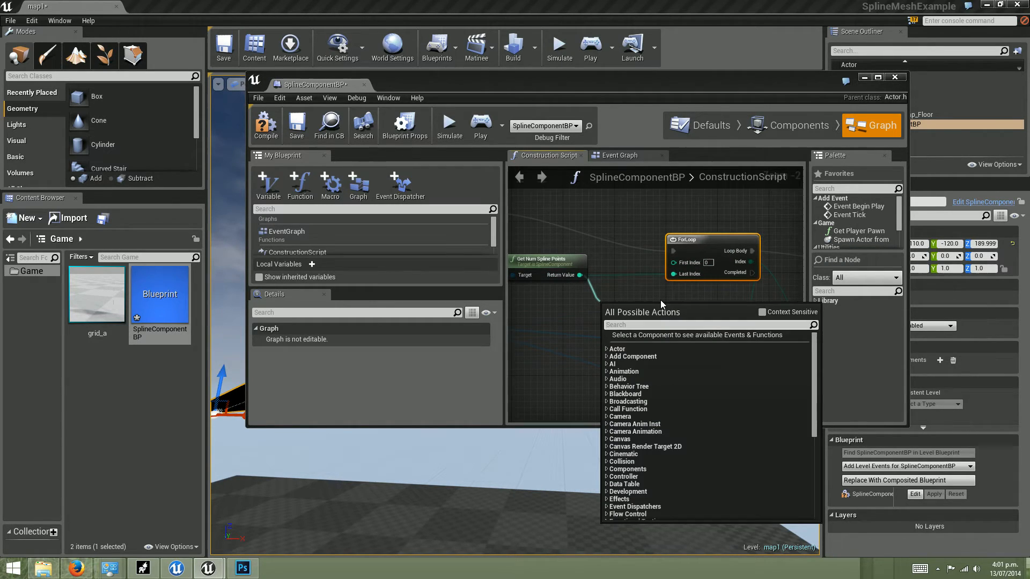
pyautogui.write('min')
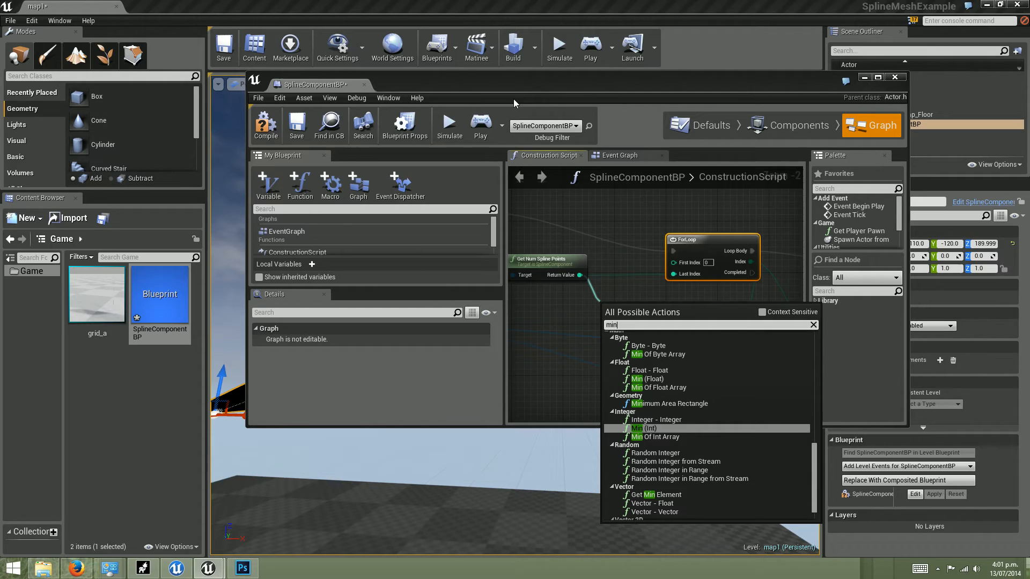
pyautogui.click(643, 428)
pyautogui.moveTo(638, 305); pyautogui.dragTo(634, 293)
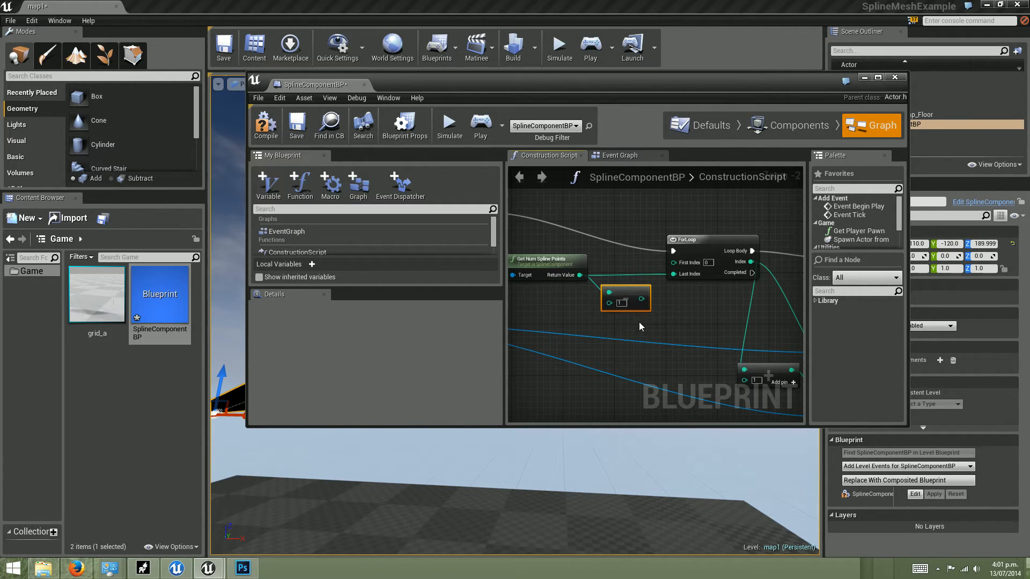
pyautogui.moveTo(641, 298); pyautogui.dragTo(682, 277)
# - Compile the Blueprint and check the spline mesh's last segment in the level viewport
pyautogui.moveTo(638, 92); pyautogui.dragTo(952, 79)
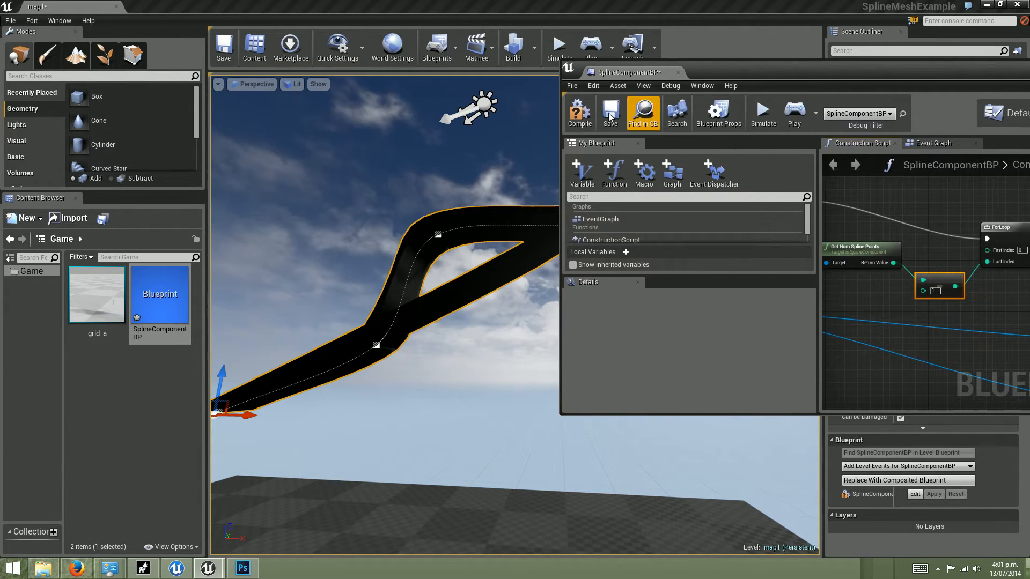
pyautogui.click(579, 113)
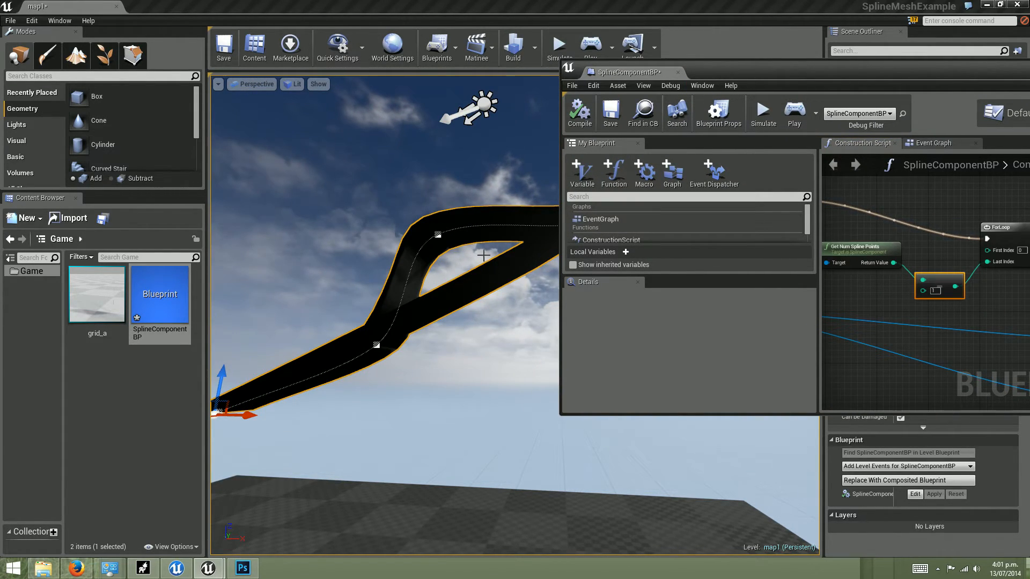
pyautogui.moveTo(499, 257); pyautogui.dragTo(528, 245, button='right')
# - Set the subtracted integer before ForLoop's Last Index to 2 and compile the Blueprint
pyautogui.moveTo(724, 72); pyautogui.dragTo(530, 87)
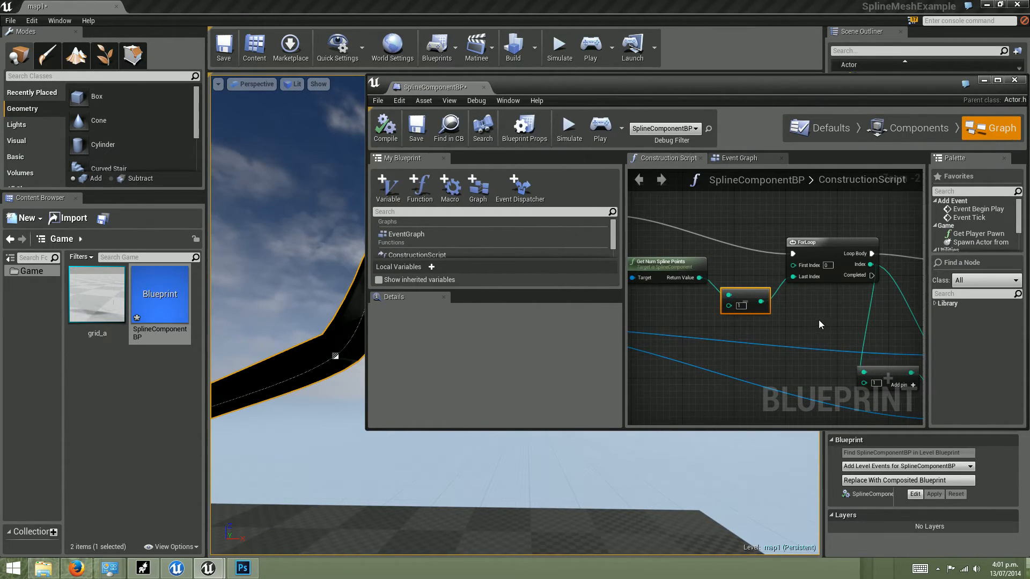
pyautogui.moveTo(755, 296); pyautogui.dragTo(768, 301, button='right')
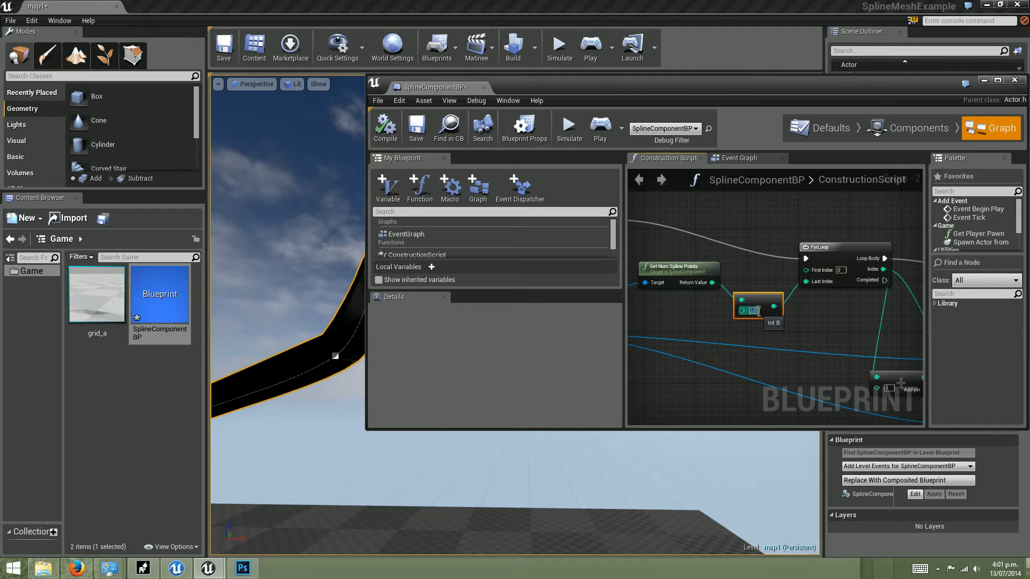
pyautogui.click(385, 128)
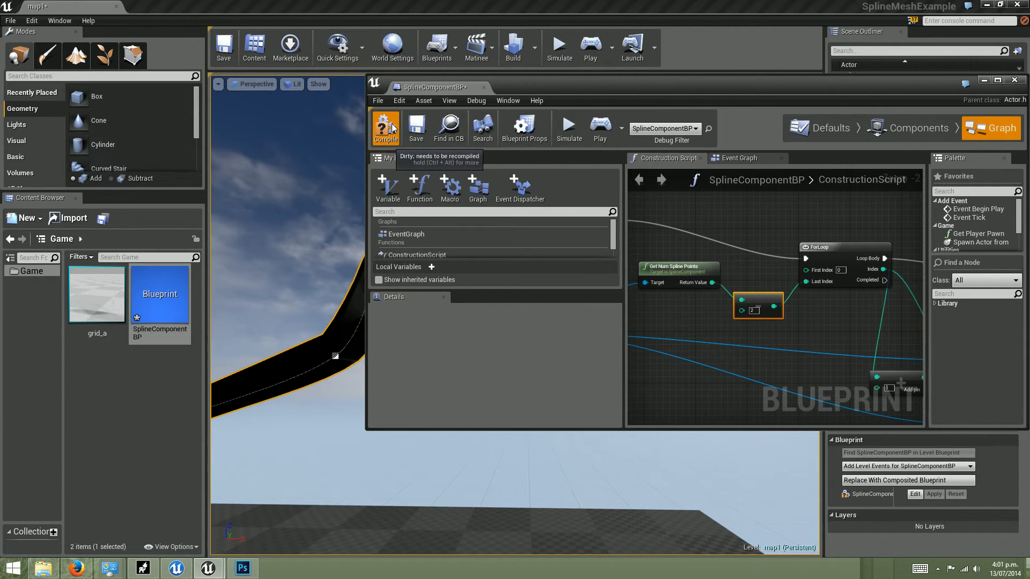
# - Move the Blueprint window aside to examine the recompiled spline mesh along its whole length in the level
pyautogui.moveTo(614, 89); pyautogui.dragTo(866, 95)
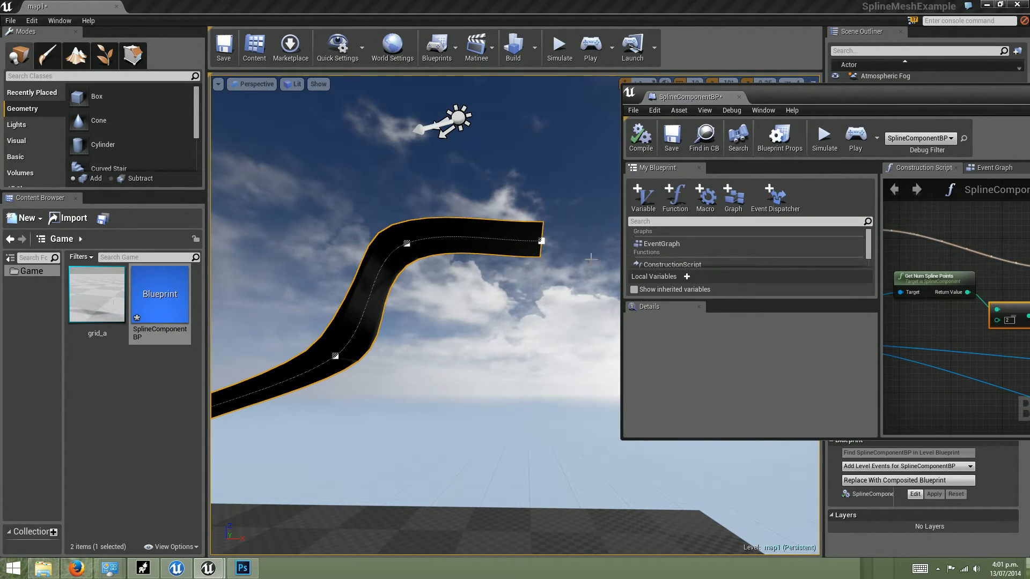
pyautogui.moveTo(533, 312); pyautogui.dragTo(525, 337, button='right')
pyautogui.moveTo(959, 95); pyautogui.dragTo(861, 71)
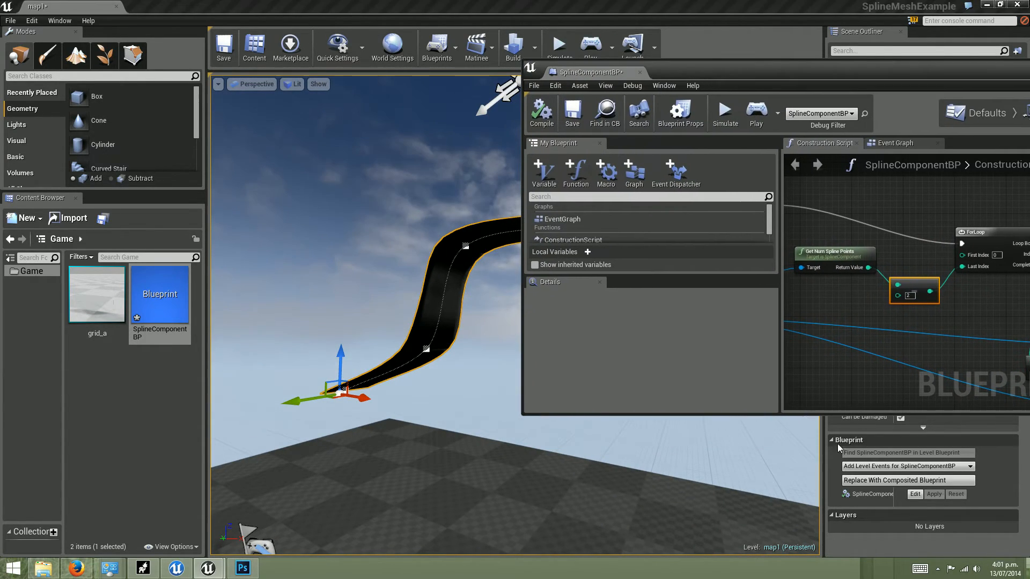
# - Switch to Silo and delete the existing grid slab from the scene
pyautogui.hotkey('alt', 'Tab')
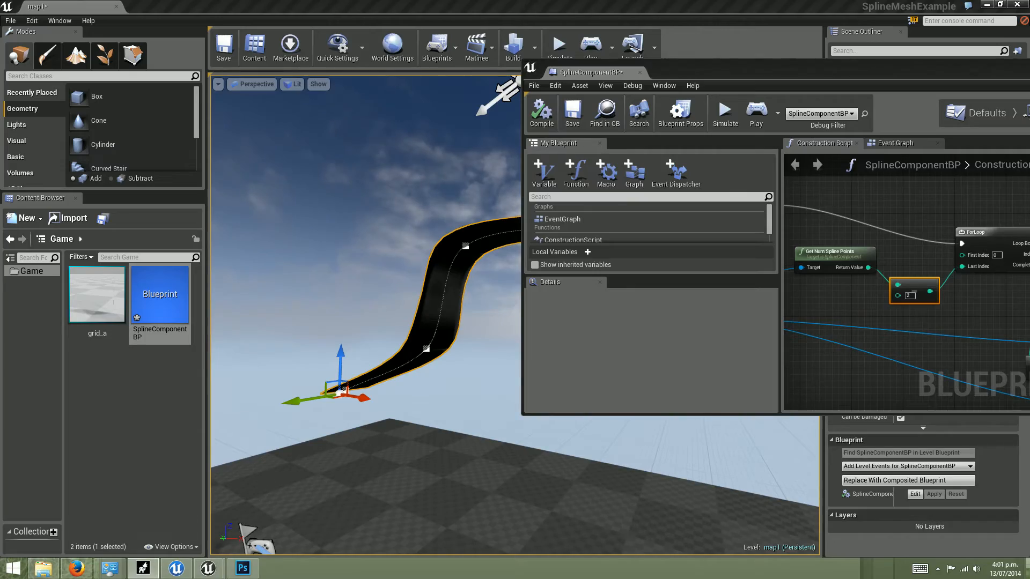
pyautogui.moveTo(583, 393); pyautogui.dragTo(634, 346, button='middle')
pyautogui.press('d')
pyautogui.click(687, 356)
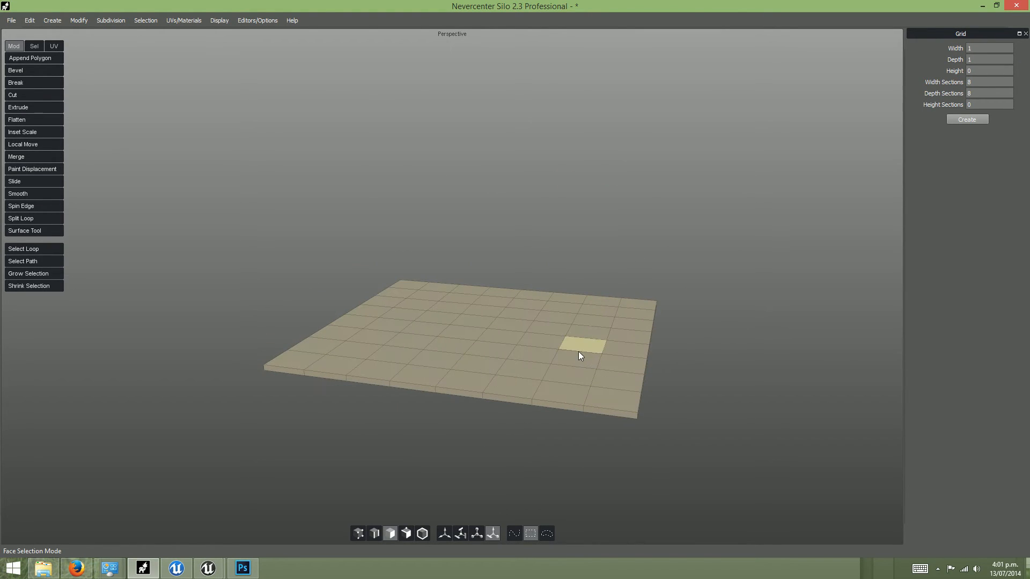
pyautogui.press('f')
pyautogui.press('Delete')
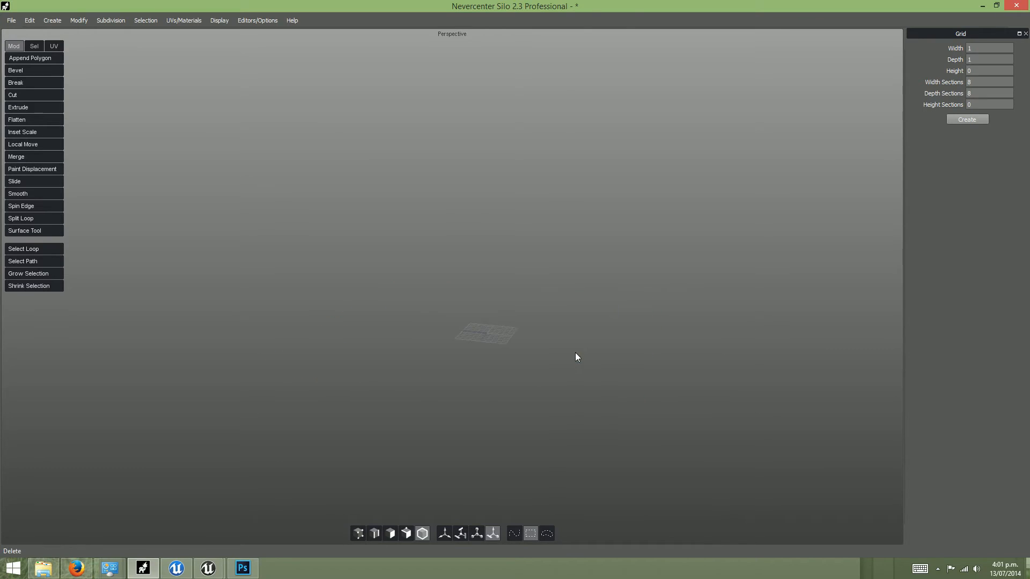
pyautogui.click(47, 20)
pyautogui.click(86, 105)
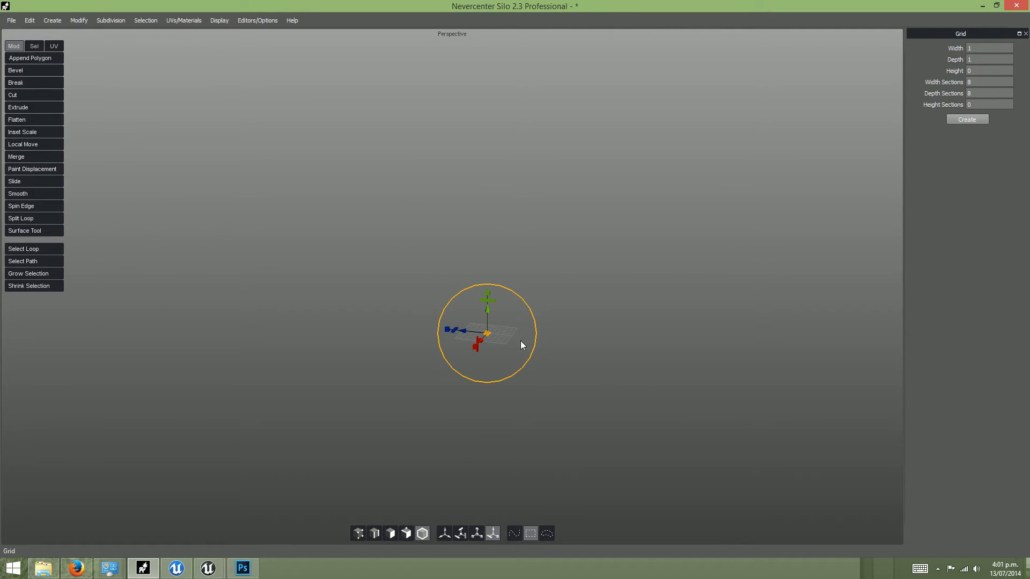
pyautogui.press('r')
pyautogui.press('e')
pyautogui.moveTo(510, 335); pyautogui.dragTo(485, 336)
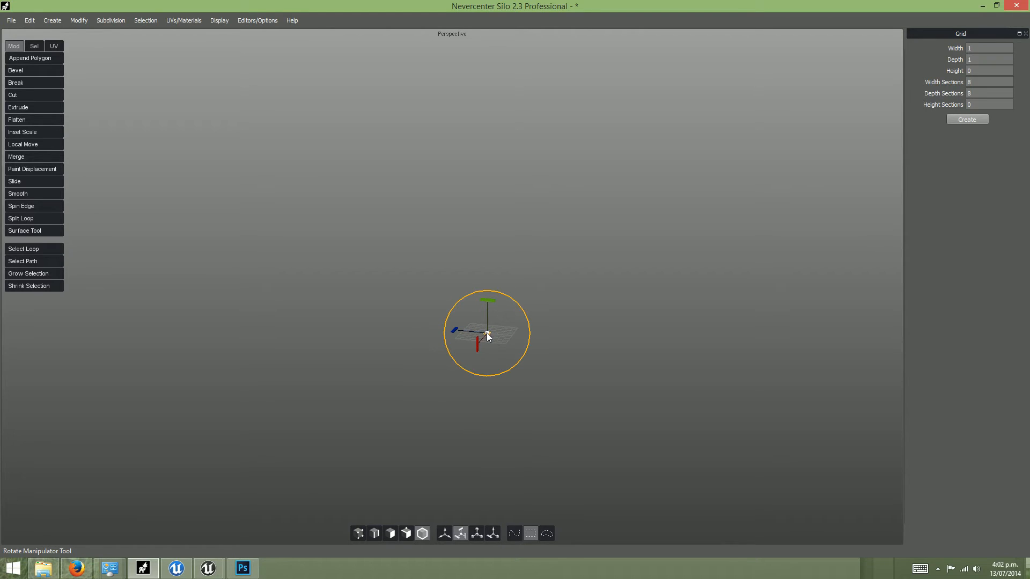
pyautogui.press('r')
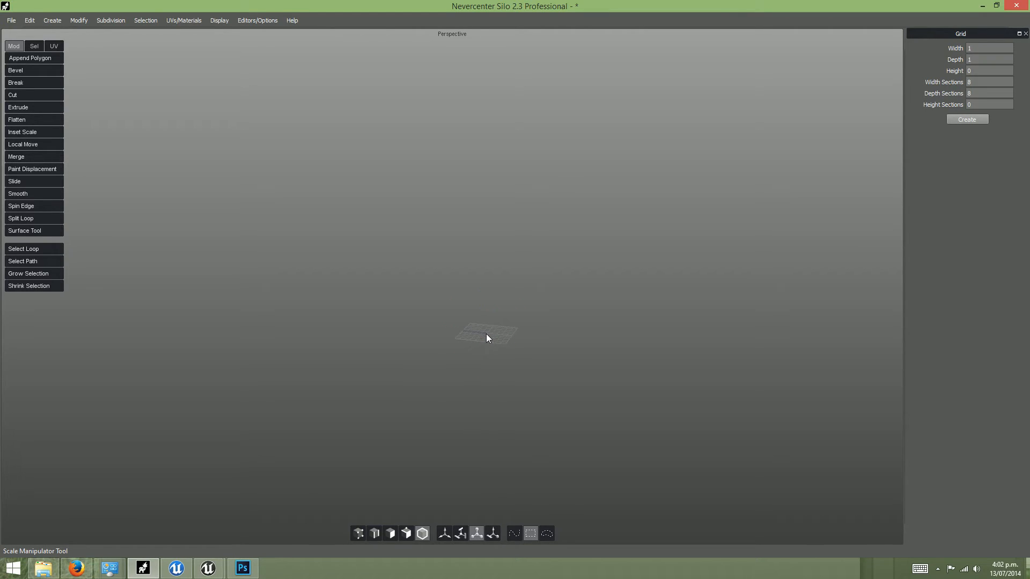
# - Create a new grid with 8 by 8 sections and scale it up uniformly to a large flat plane
pyautogui.click(52, 21)
pyautogui.click(84, 107)
pyautogui.moveTo(485, 333); pyautogui.dragTo(838, 332)
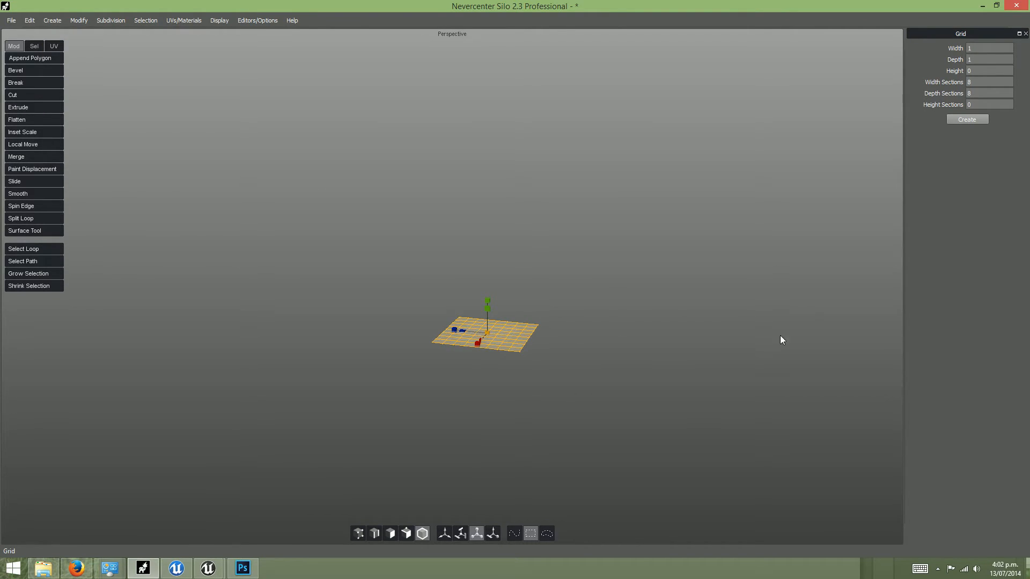
pyautogui.moveTo(487, 333); pyautogui.dragTo(703, 321)
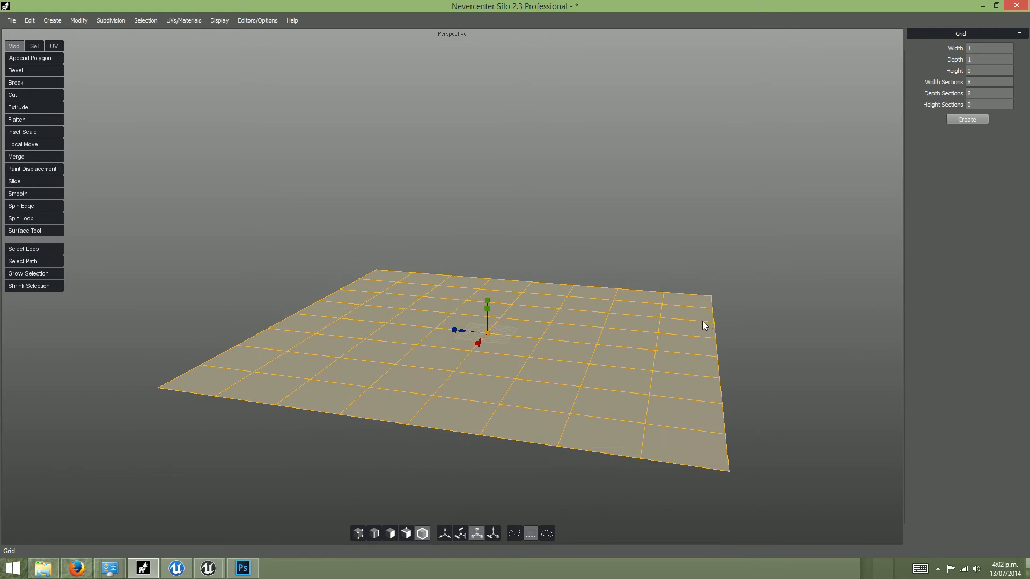
# - Select all faces of the new grid and extrude them slightly upward to form a thin slab
pyautogui.press('d')
pyautogui.moveTo(833, 188); pyautogui.dragTo(210, 504)
pyautogui.moveTo(368, 384); pyautogui.dragTo(514, 326, button='middle')
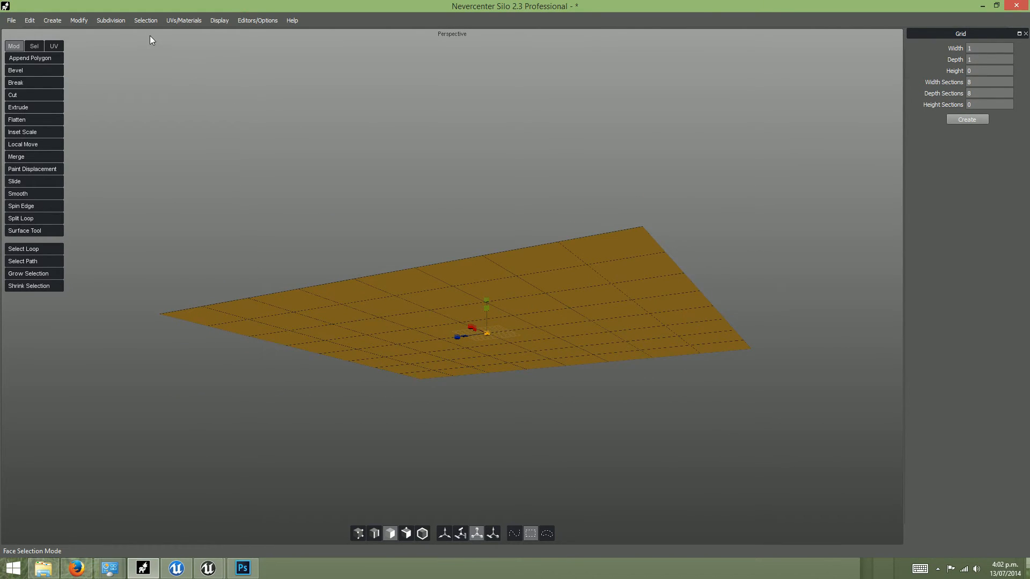
pyautogui.click(81, 21)
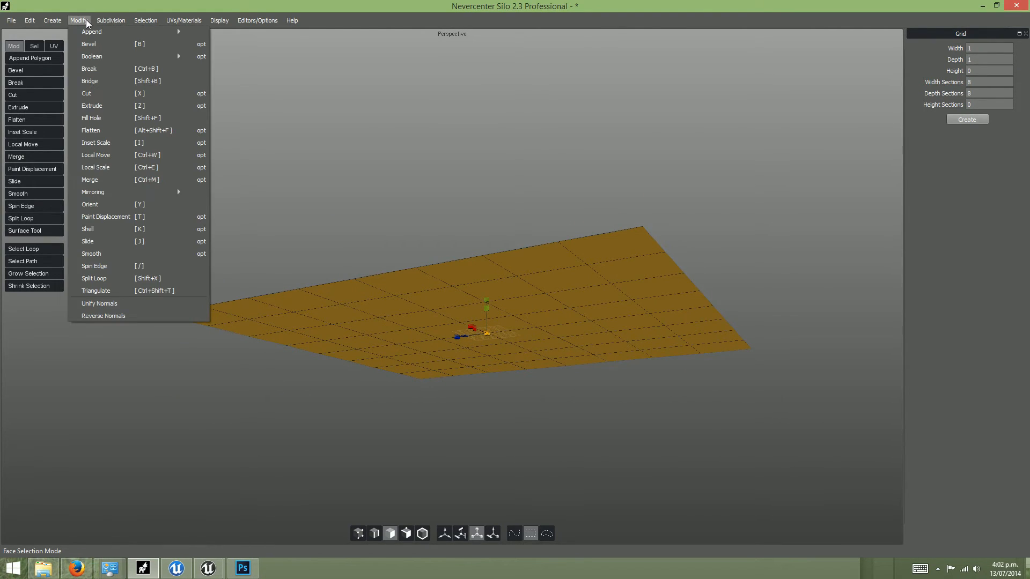
pyautogui.click(201, 106)
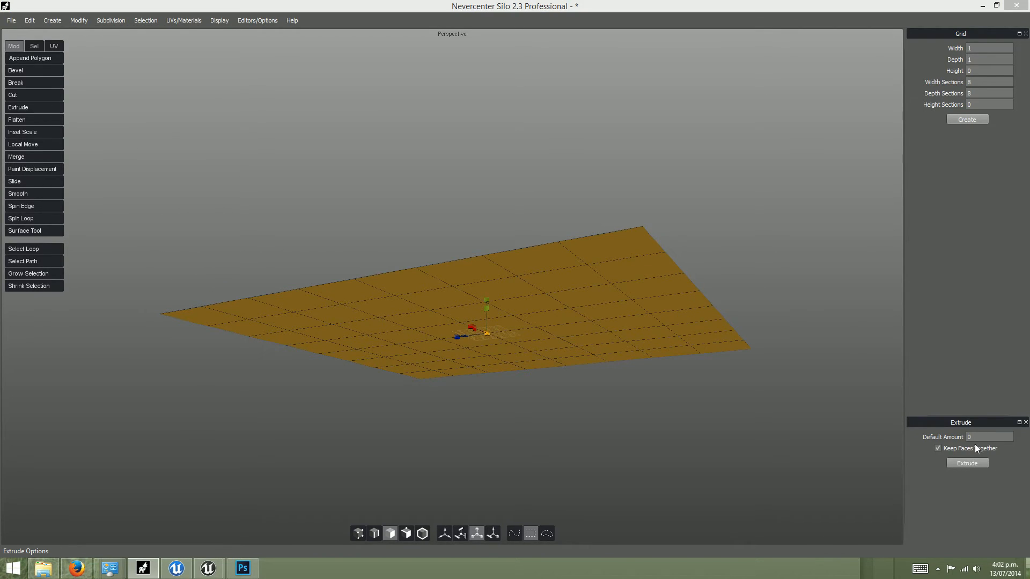
pyautogui.click(967, 463)
pyautogui.moveTo(485, 298); pyautogui.dragTo(487, 289)
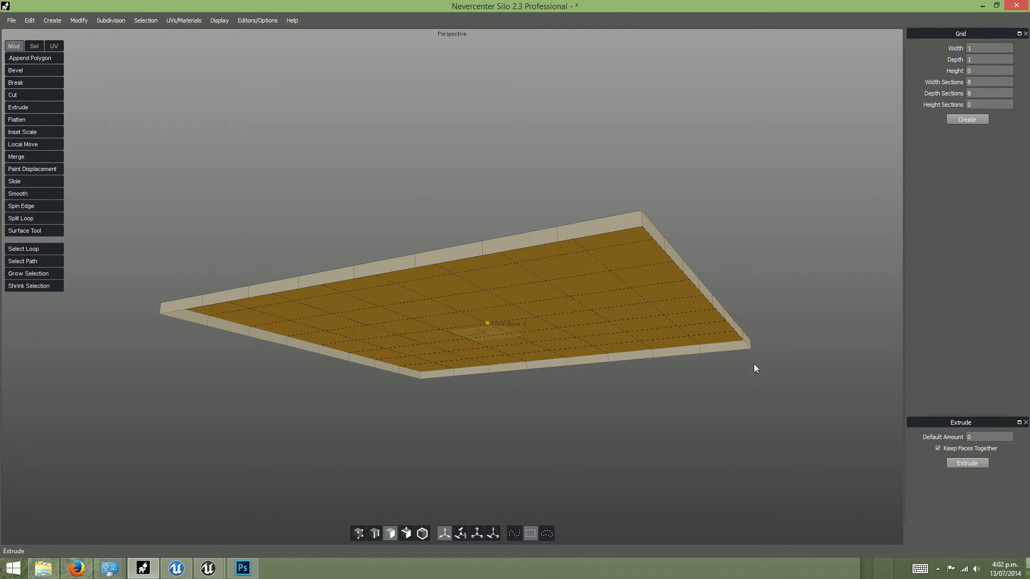
# - Check the extruded slab from below and delete it from the scene
pyautogui.moveTo(489, 299); pyautogui.dragTo(486, 275)
pyautogui.moveTo(509, 275); pyautogui.dragTo(548, 284, button='middle')
pyautogui.press('f')
pyautogui.moveTo(559, 214); pyautogui.dragTo(593, 282, button='middle')
pyautogui.press('Delete')
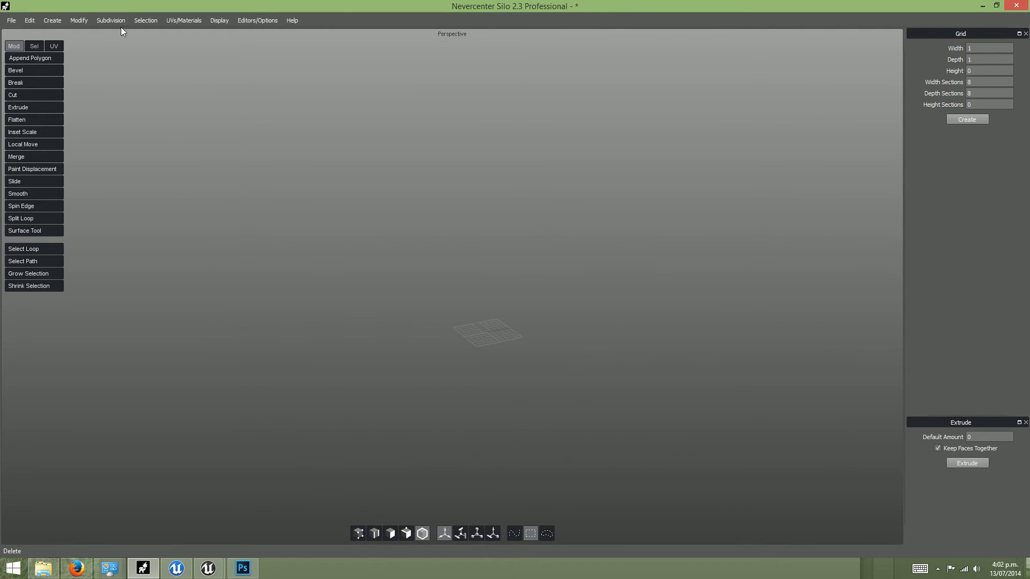
# - Create a cube with height 1, width and depth 8, one height section, and 8 width and depth sections
pyautogui.click(52, 20)
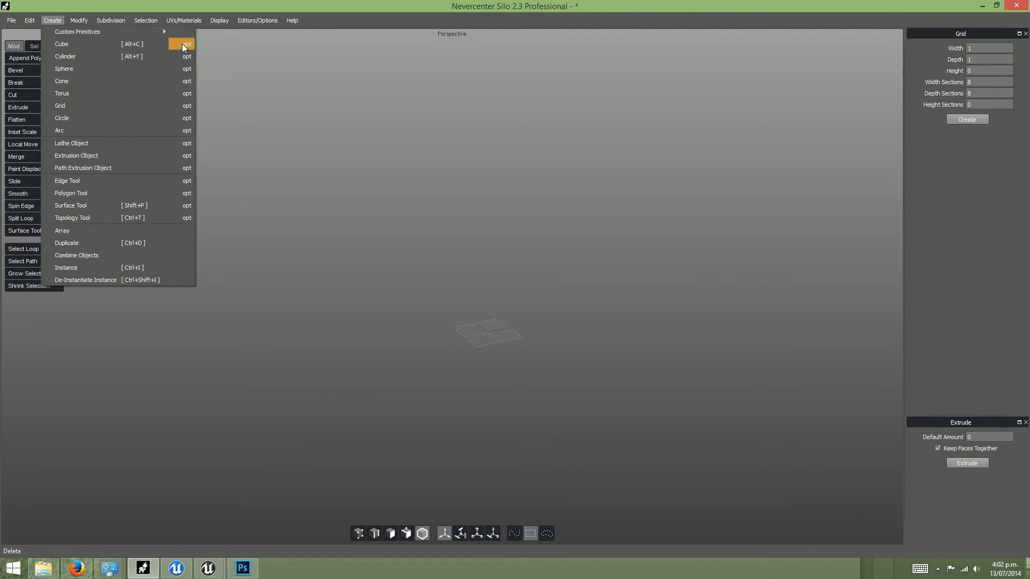
pyautogui.click(182, 45)
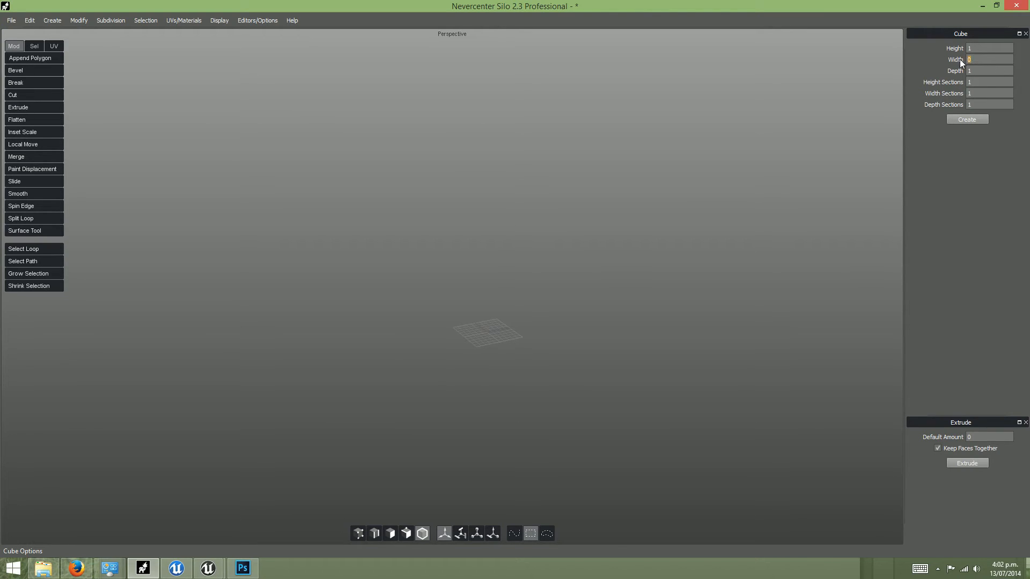
pyautogui.write('8')
pyautogui.keyDown('alt'); pyautogui.moveTo(554, 306); pyautogui.dragTo(629, 350, button='right'); pyautogui.keyUp('alt')
pyautogui.keyDown('alt'); pyautogui.moveTo(630, 355); pyautogui.dragTo(593, 364); pyautogui.keyUp('alt')
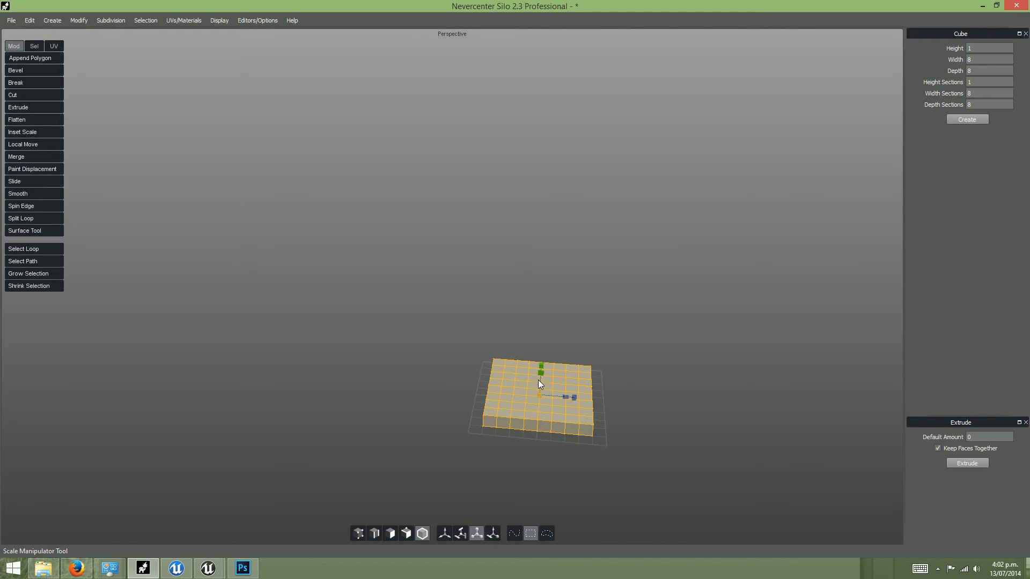
# - Scale the new box down along its vertical axis to make a thin slab
pyautogui.moveTo(541, 366); pyautogui.dragTo(538, 335)
pyautogui.moveTo(571, 377); pyautogui.dragTo(532, 391, button='middle')
pyautogui.scroll(6, 552, 410)
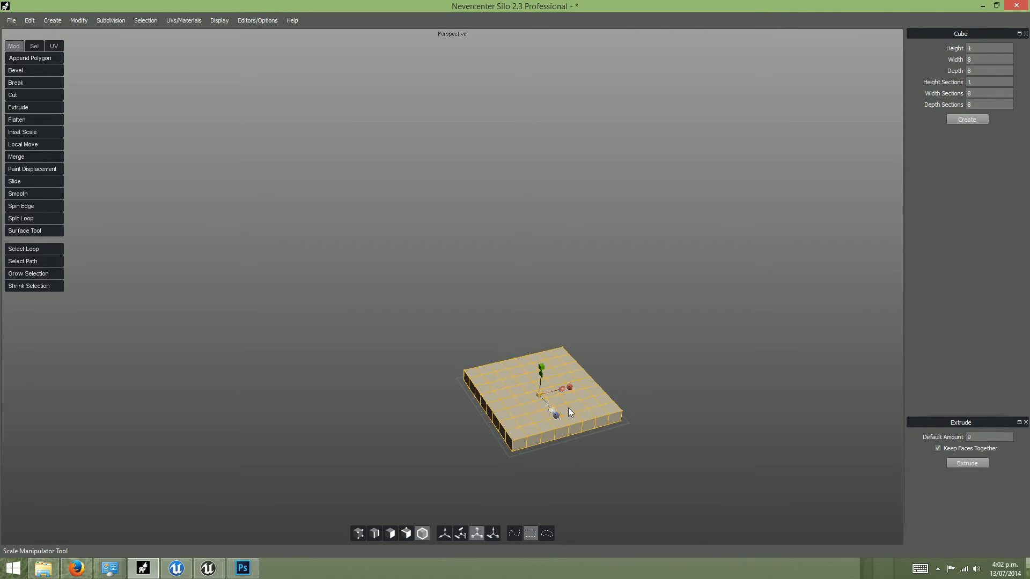
pyautogui.keyDown('alt'); pyautogui.moveTo(762, 382); pyautogui.dragTo(558, 366, button='right'); pyautogui.keyUp('alt')
pyautogui.keyDown('alt'); pyautogui.moveTo(558, 366); pyautogui.dragTo(587, 359); pyautogui.keyUp('alt')
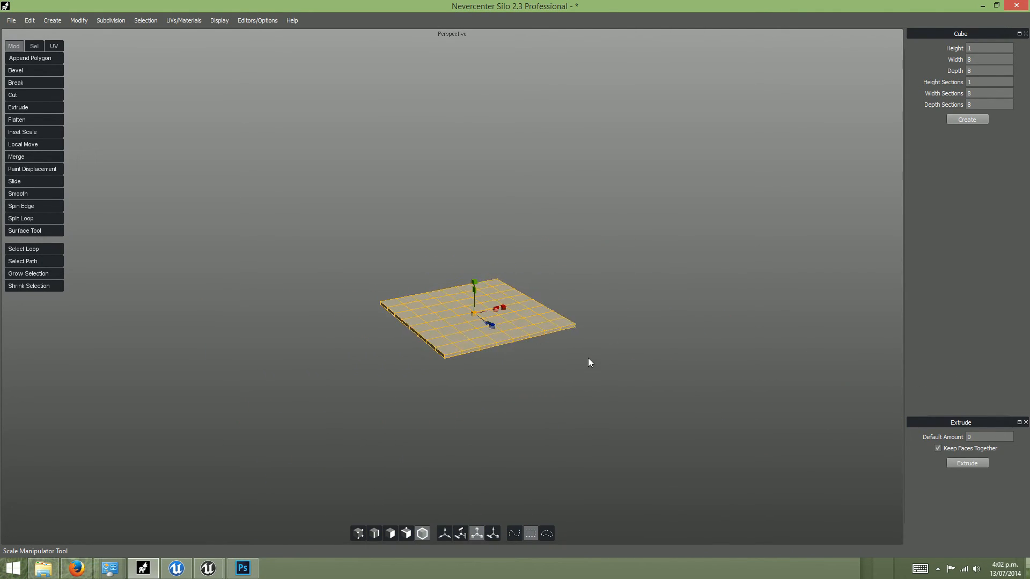
pyautogui.keyDown('alt'); pyautogui.moveTo(587, 359); pyautogui.dragTo(646, 347, button='right'); pyautogui.keyUp('alt')
pyautogui.keyDown('alt'); pyautogui.moveTo(647, 351); pyautogui.dragTo(620, 338); pyautogui.keyUp('alt')
# - Export the selected slab as an OBJ file named grid_a in the Objs folder, replacing the existing file
pyautogui.click(11, 20)
pyautogui.click(12, 22)
pyautogui.click(13, 23)
pyautogui.click(47, 118)
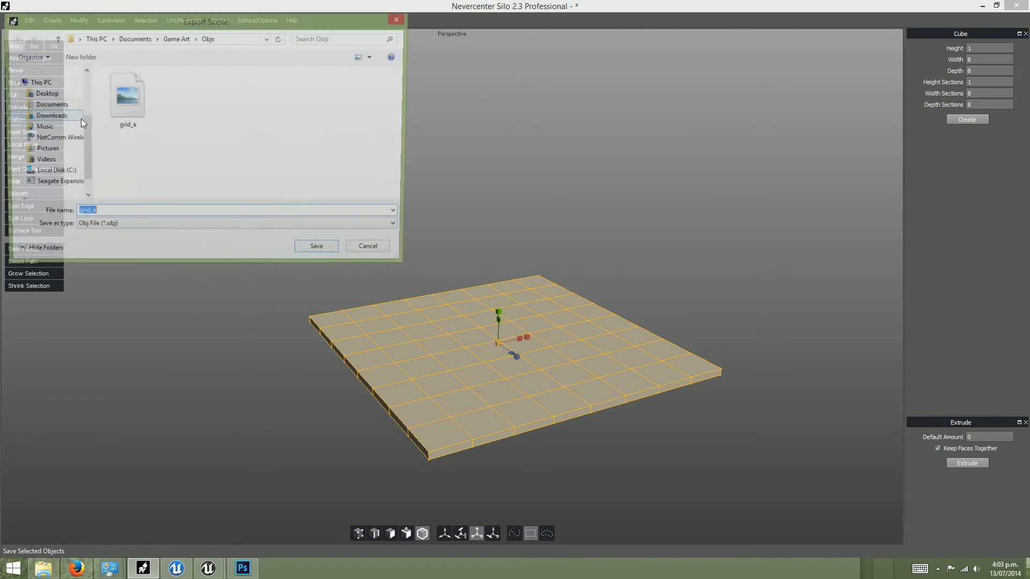
pyautogui.click(332, 256)
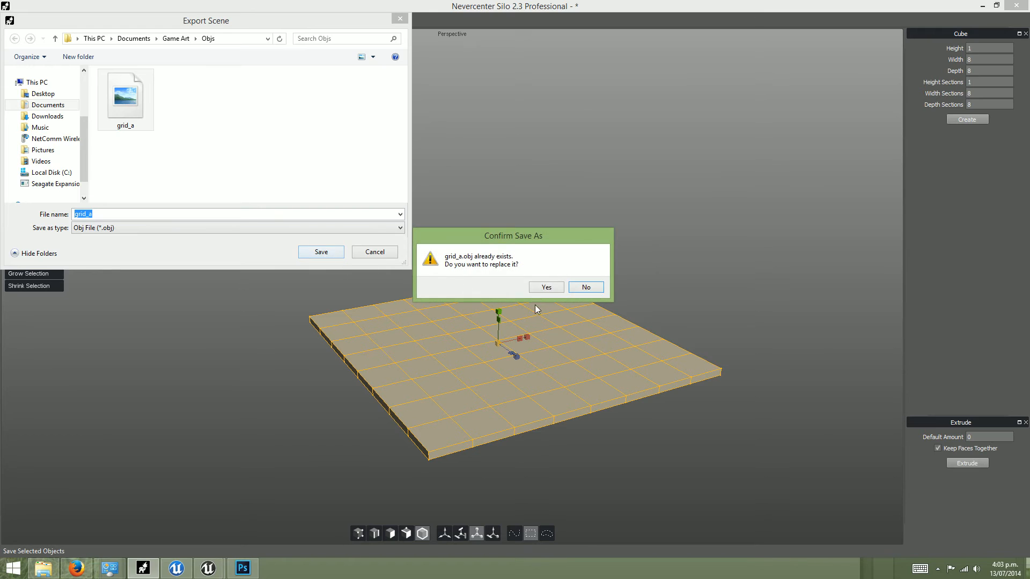
pyautogui.click(544, 285)
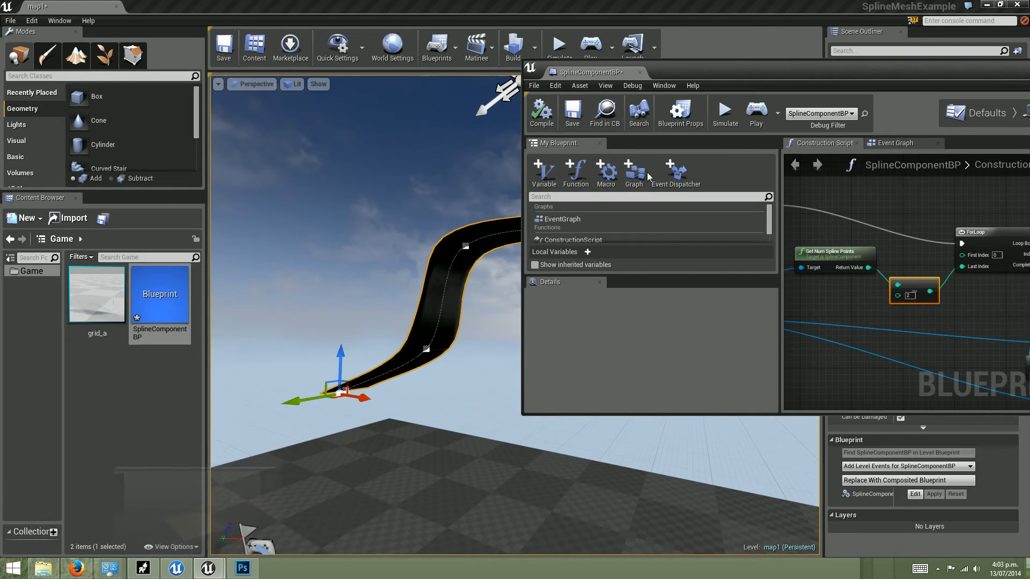
# - Switch to Unreal Engine, reimport the grid_a mesh, and move the Blueprint window off the level view
pyautogui.rightClick(91, 292)
pyautogui.click(107, 277)
pyautogui.moveTo(430, 324); pyautogui.dragTo(430, 324, button='right')
pyautogui.moveTo(572, 418); pyautogui.dragTo(573, 418, button='right')
pyautogui.moveTo(694, 69); pyautogui.dragTo(1029, 68)
pyautogui.moveTo(634, 349); pyautogui.dragTo(633, 352, button='right')
pyautogui.moveTo(682, 378); pyautogui.dragTo(682, 378, button='right')
# - Select a spline point on SplineComponentBP and reposition it to bend the spline mesh sideways
pyautogui.click(651, 219)
pyautogui.moveTo(685, 234); pyautogui.dragTo(562, 188)
pyautogui.moveTo(562, 189); pyautogui.dragTo(563, 189, button='right')
pyautogui.moveTo(757, 285); pyautogui.dragTo(758, 285, button='right')
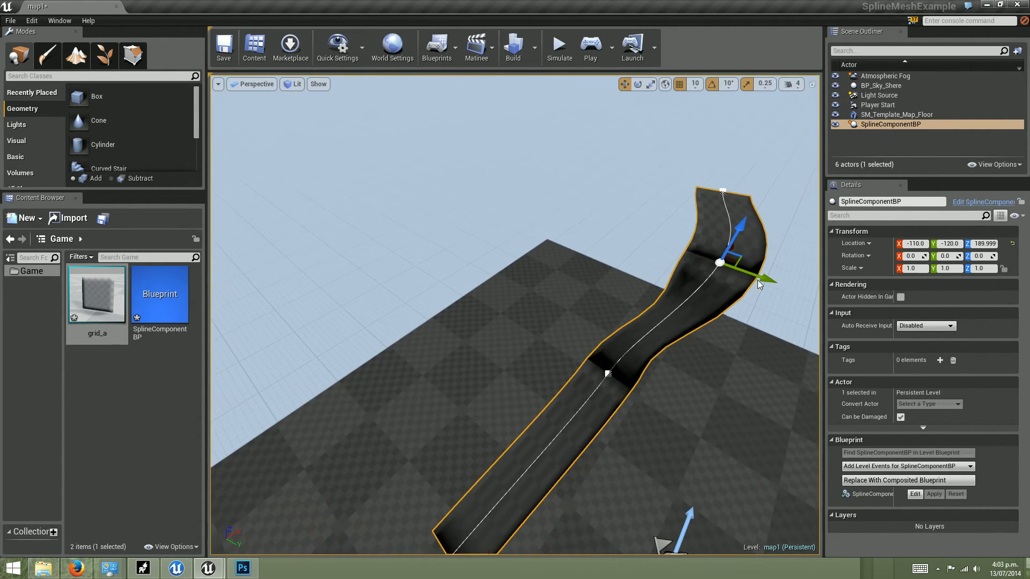
pyautogui.moveTo(768, 278); pyautogui.dragTo(691, 245)
pyautogui.moveTo(692, 245); pyautogui.dragTo(645, 246, button='right')
pyautogui.moveTo(482, 284); pyautogui.dragTo(482, 286, button='right')
# - Display the level in Wireframe mode and examine how the mesh subdivisions deform around the spline bends
pyautogui.click(293, 84)
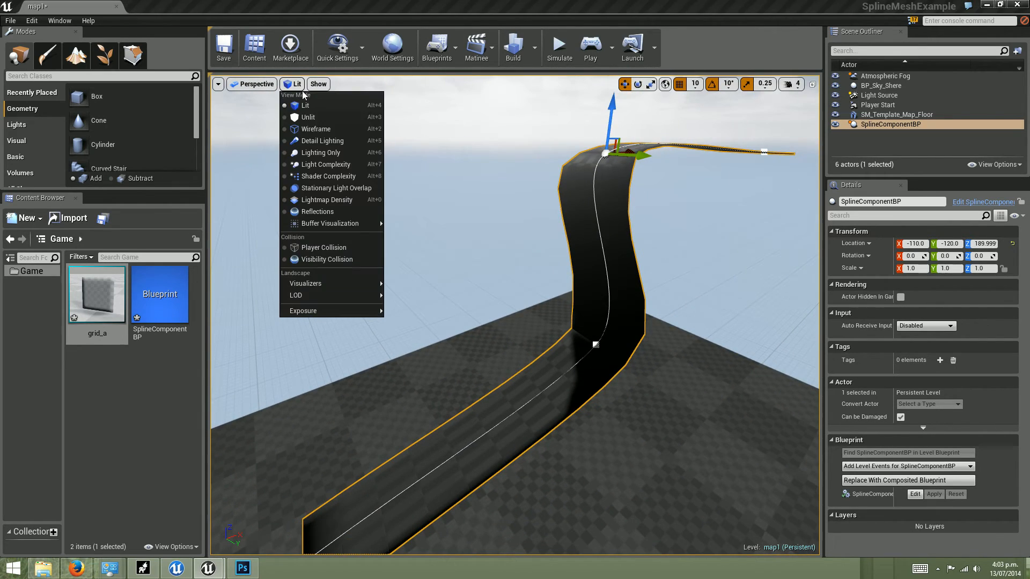
pyautogui.click(316, 129)
pyautogui.moveTo(315, 128); pyautogui.dragTo(316, 129, button='right')
pyautogui.moveTo(459, 252); pyautogui.dragTo(460, 252, button='right')
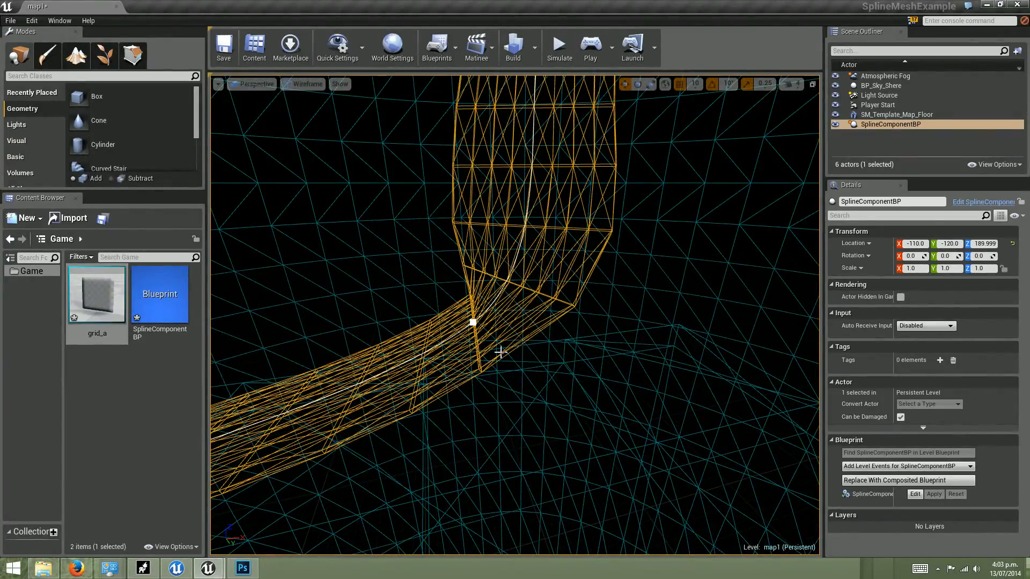
pyautogui.scroll(-5, 567, 263)
pyautogui.moveTo(476, 294); pyautogui.dragTo(476, 294, button='middle')
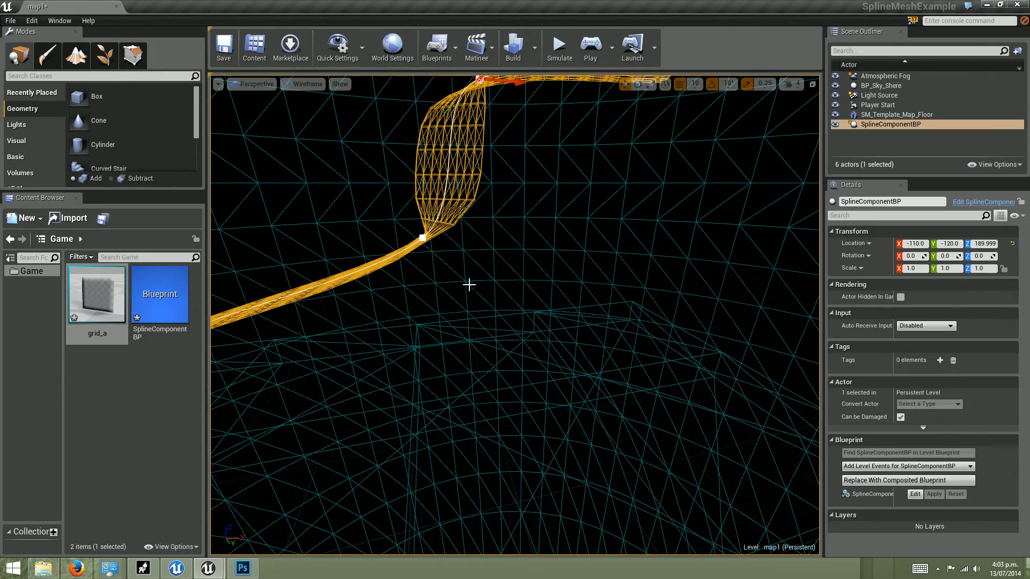
pyautogui.moveTo(574, 177); pyautogui.dragTo(574, 176, button='right')
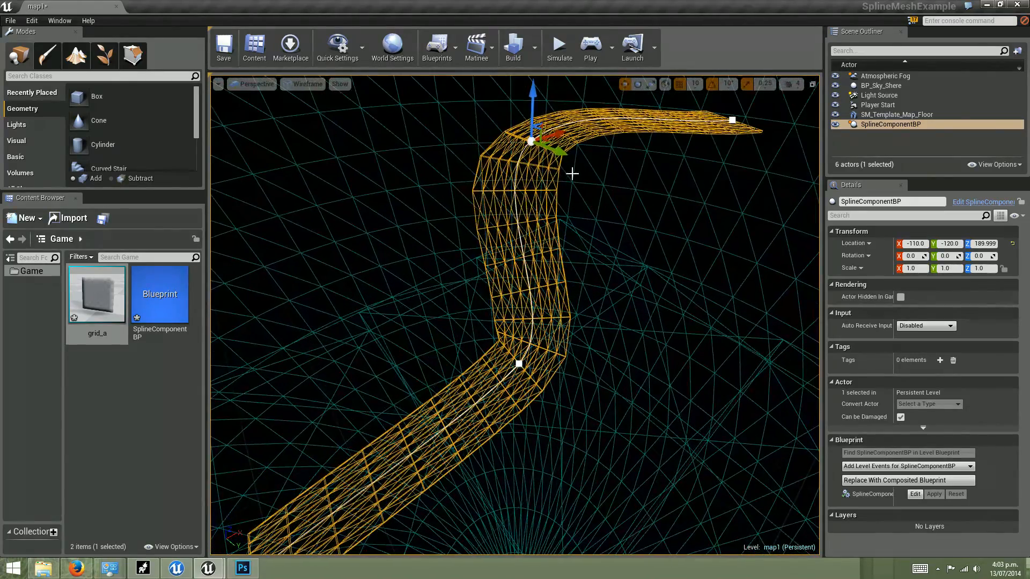
# - Shift the upper spline point sideways and return the viewport to Lit mode
pyautogui.moveTo(558, 153); pyautogui.dragTo(601, 170)
pyautogui.click(304, 84)
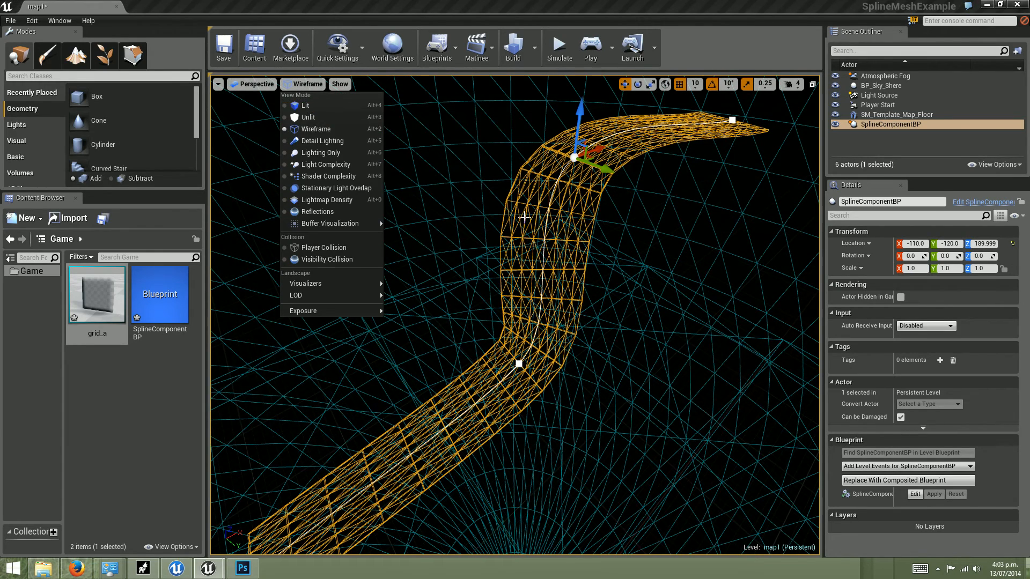
pyautogui.click(311, 105)
# - Duplicate and reposition spline points along the raised section to lengthen the spline with more bends
pyautogui.keyDown('alt'); pyautogui.moveTo(624, 234); pyautogui.dragTo(551, 234); pyautogui.keyUp('alt')
pyautogui.moveTo(551, 235); pyautogui.dragTo(551, 278, button='middle')
pyautogui.moveTo(451, 189); pyautogui.dragTo(530, 218, button='middle')
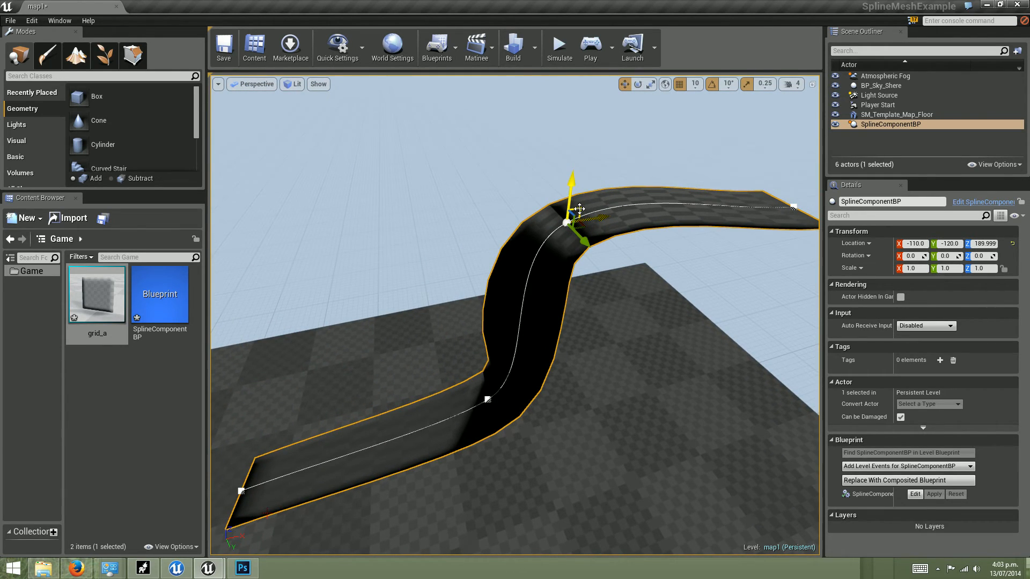
pyautogui.keyDown('alt'); pyautogui.moveTo(587, 204); pyautogui.dragTo(715, 163); pyautogui.keyUp('alt')
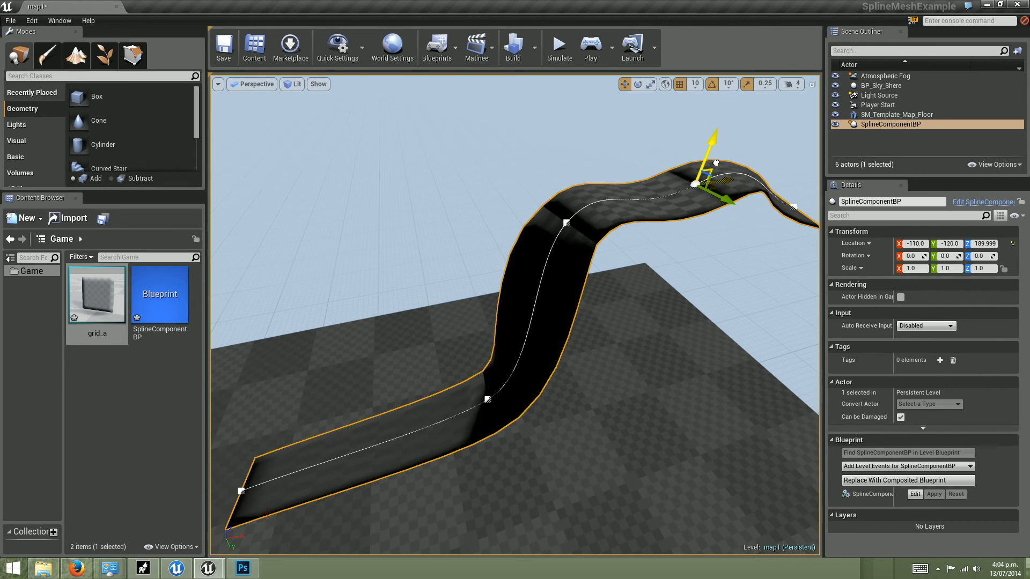
pyautogui.keyDown('alt'); pyautogui.moveTo(657, 195); pyautogui.dragTo(563, 207); pyautogui.keyUp('alt')
pyautogui.keyDown('alt'); pyautogui.moveTo(658, 219); pyautogui.dragTo(799, 174); pyautogui.keyUp('alt')
pyautogui.keyDown('alt'); pyautogui.moveTo(670, 270); pyautogui.dragTo(584, 352); pyautogui.keyUp('alt')
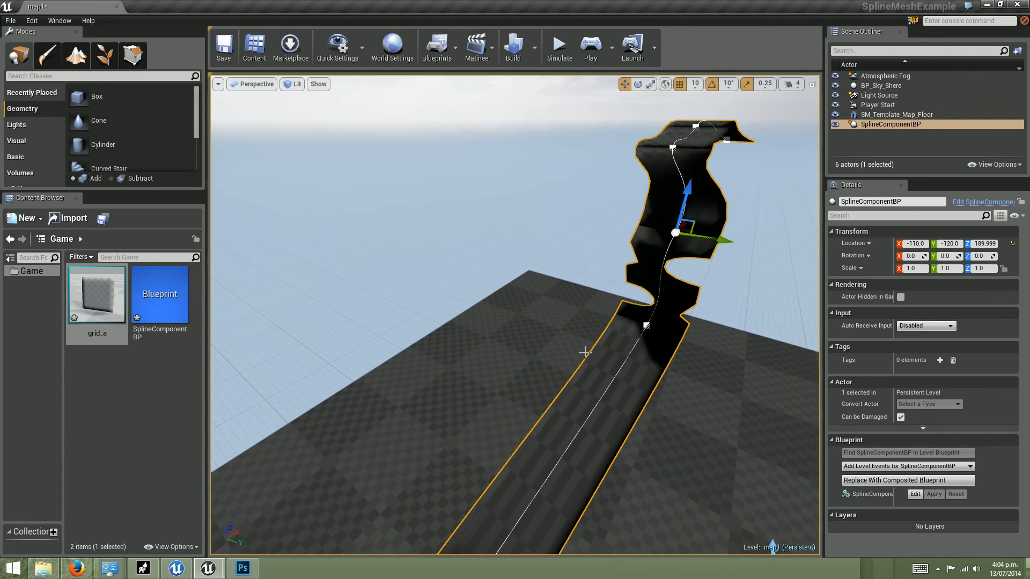
pyautogui.keyDown('alt'); pyautogui.moveTo(698, 311); pyautogui.dragTo(604, 296); pyautogui.keyUp('alt')
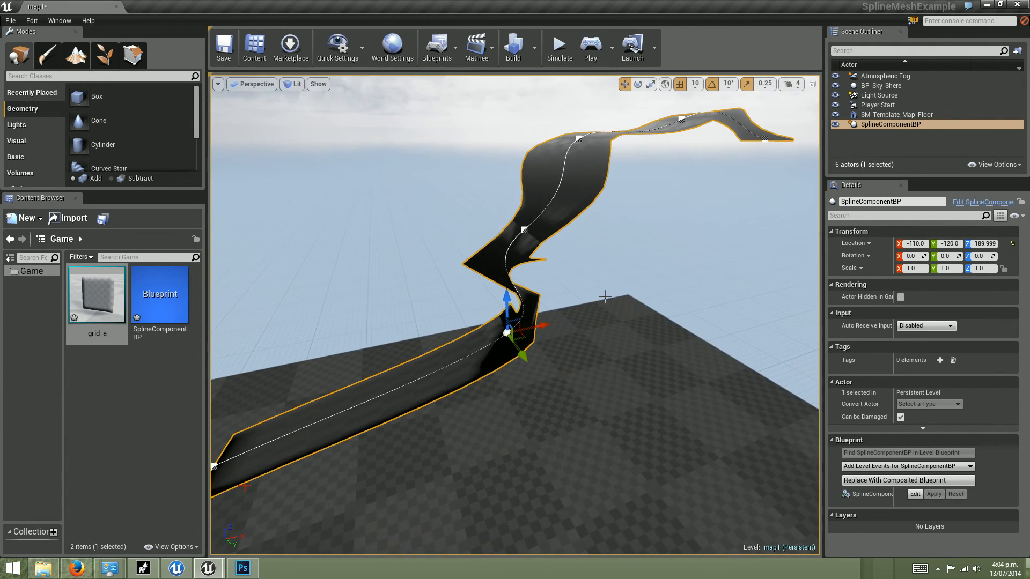
# - Move the spline point at the sharp twist back toward the spline's start and select the point beyond the rise
pyautogui.moveTo(520, 319); pyautogui.dragTo(391, 329)
pyautogui.keyDown('alt'); pyautogui.moveTo(548, 296); pyautogui.dragTo(713, 316); pyautogui.keyUp('alt')
pyautogui.moveTo(736, 400); pyautogui.dragTo(643, 230)
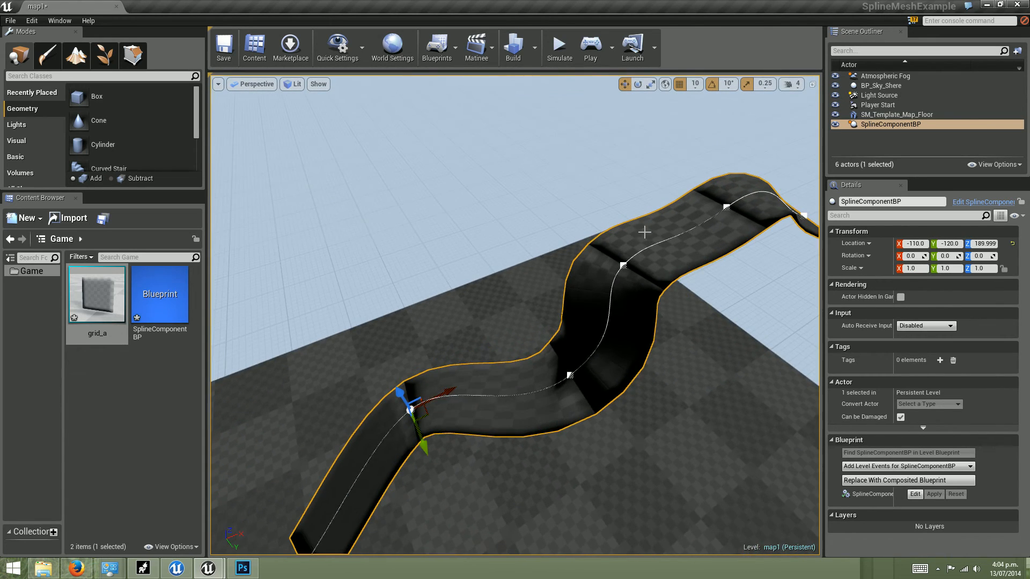
pyautogui.click(621, 264)
pyautogui.moveTo(643, 267); pyautogui.dragTo(714, 259)
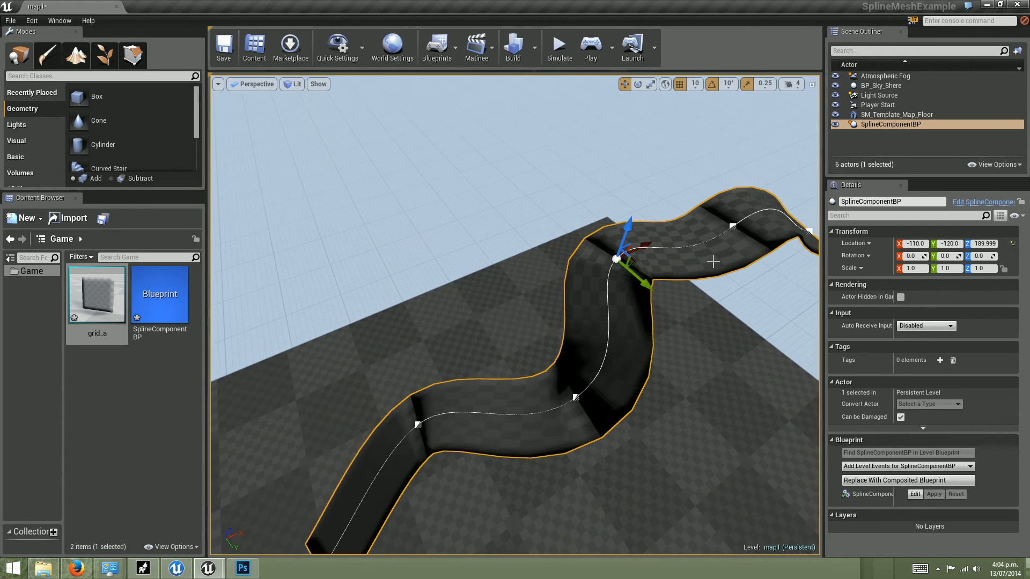
# - Place a Box brush in the level, flatten it vertically into a thin slab, and move it to the spline mesh
pyautogui.moveTo(648, 283); pyautogui.dragTo(456, 162)
pyautogui.moveTo(102, 96); pyautogui.dragTo(567, 421)
pyautogui.moveTo(477, 365)
pyautogui.mouseDown()
pyautogui.moveTo(429, 344)
pyautogui.moveTo(498, 379)
pyautogui.mouseUp()
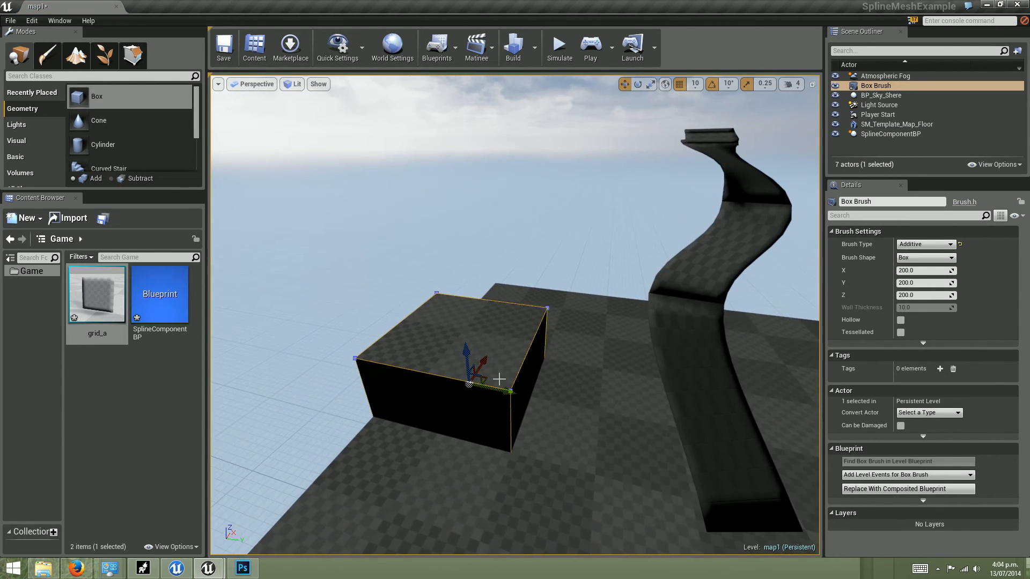
pyautogui.press('r')
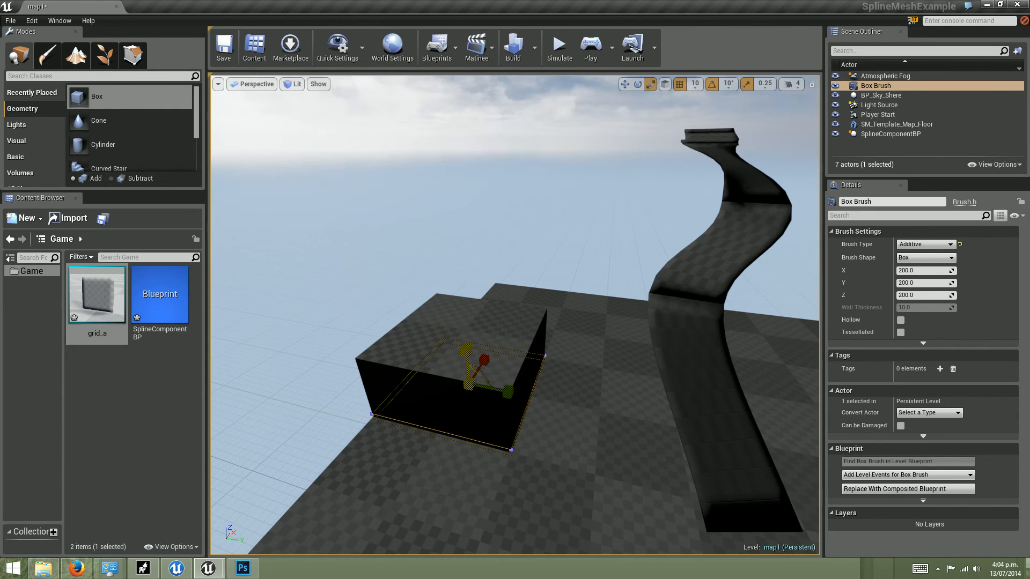
pyautogui.press('w')
pyautogui.moveTo(468, 354); pyautogui.dragTo(463, 294)
pyautogui.moveTo(498, 328)
pyautogui.mouseDown()
pyautogui.moveTo(608, 344)
pyautogui.moveTo(589, 329)
pyautogui.mouseUp()
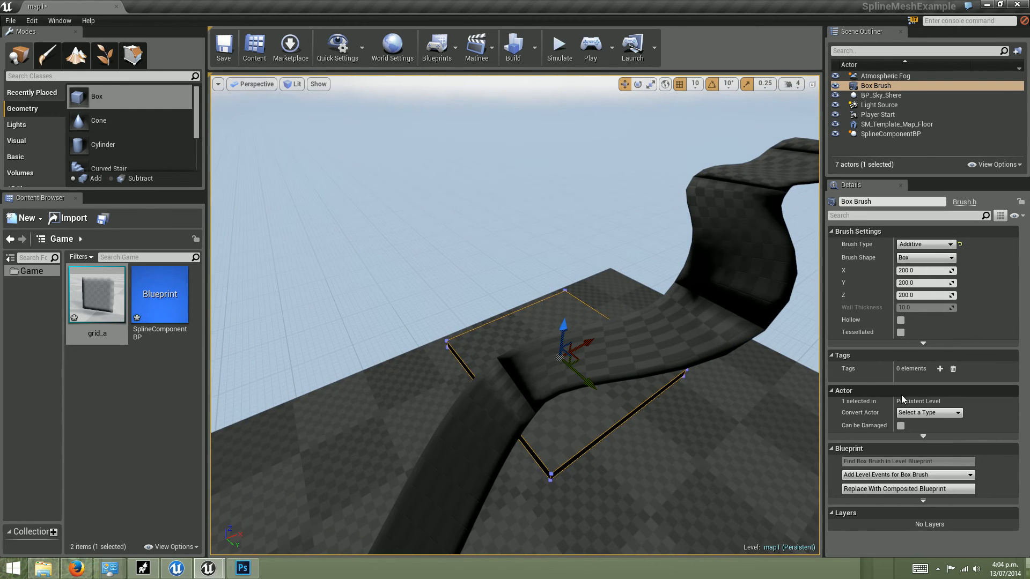
# - Convert the box brush into a static mesh named Box_Brush_StaticMesh in the Game folder and select it
pyautogui.click(923, 343)
pyautogui.click(972, 365)
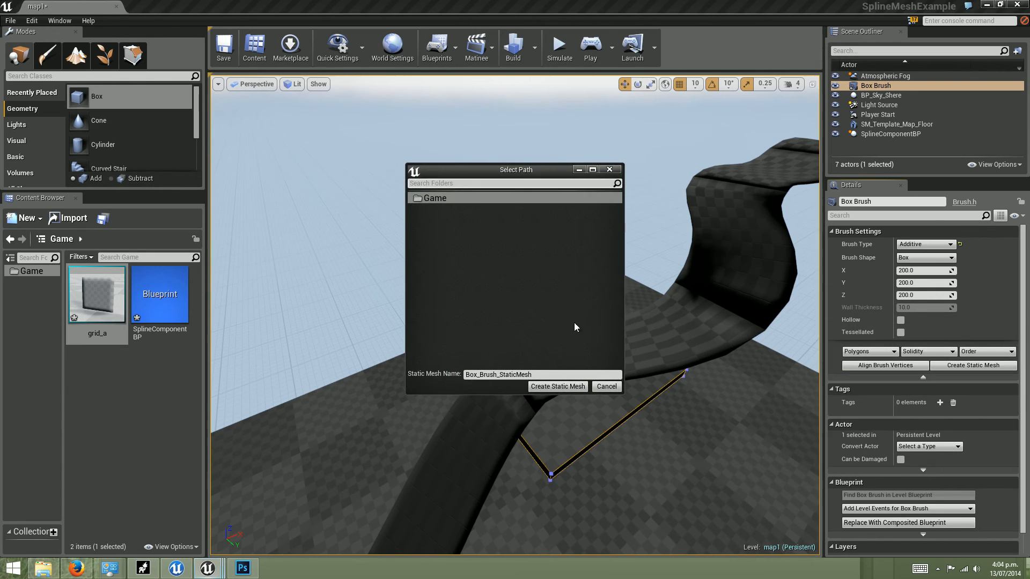
pyautogui.click(555, 386)
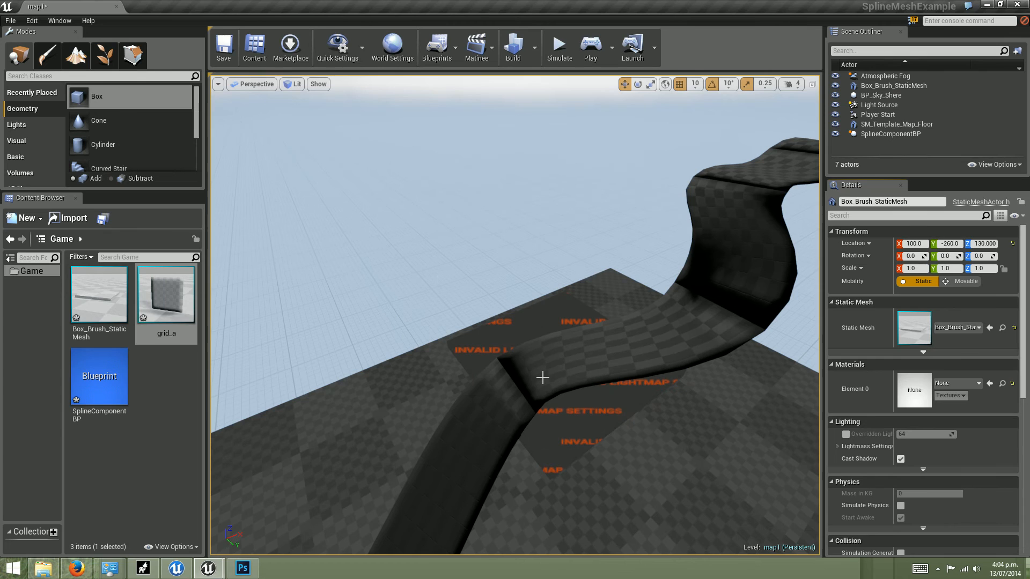
pyautogui.moveTo(581, 348)
pyautogui.mouseDown(button='right')
pyautogui.moveTo(536, 338)
pyautogui.moveTo(596, 351)
pyautogui.mouseUp(button='right')
pyautogui.scroll(-5, 584, 349)
pyautogui.click(562, 355)
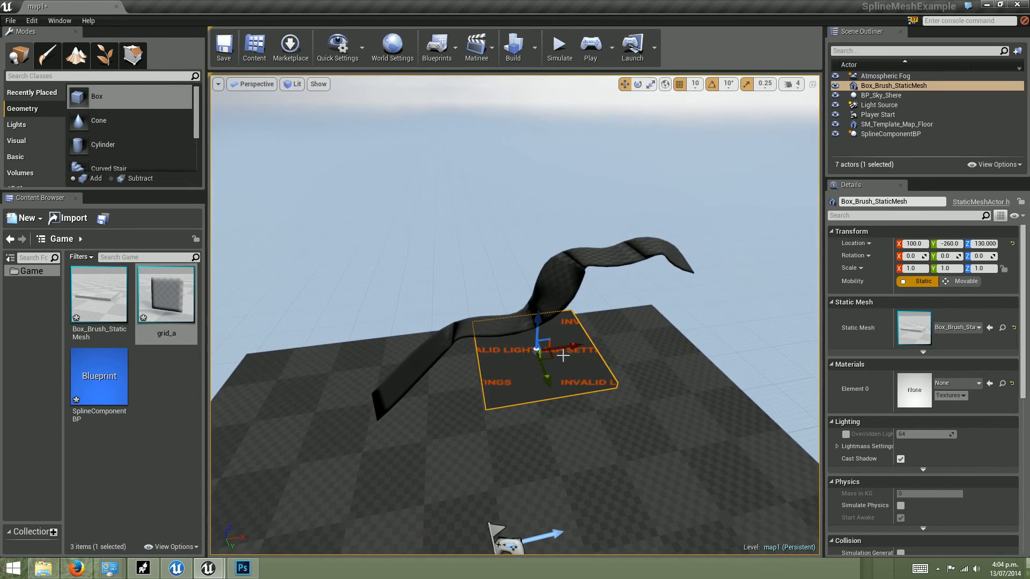
# - Assign Box_Brush_StaticMesh as the New Mesh of the Set Static Mesh node in SplineComponentBP's Construction Script and compile
pyautogui.keyDown('alt'); pyautogui.moveTo(626, 370); pyautogui.dragTo(513, 184); pyautogui.keyUp('alt')
pyautogui.click(294, 93)
pyautogui.click(295, 93)
pyautogui.keyDown('alt'); pyautogui.moveTo(427, 358); pyautogui.dragTo(499, 340); pyautogui.keyUp('alt')
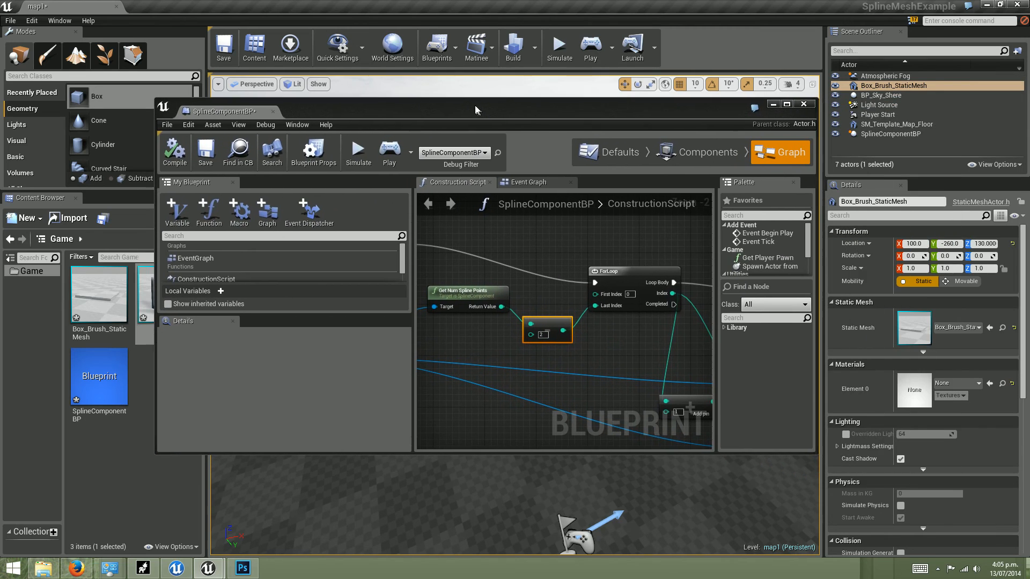
pyautogui.click(786, 104)
pyautogui.moveTo(801, 243); pyautogui.dragTo(514, 315, button='right')
pyautogui.moveTo(666, 224); pyautogui.dragTo(658, 226)
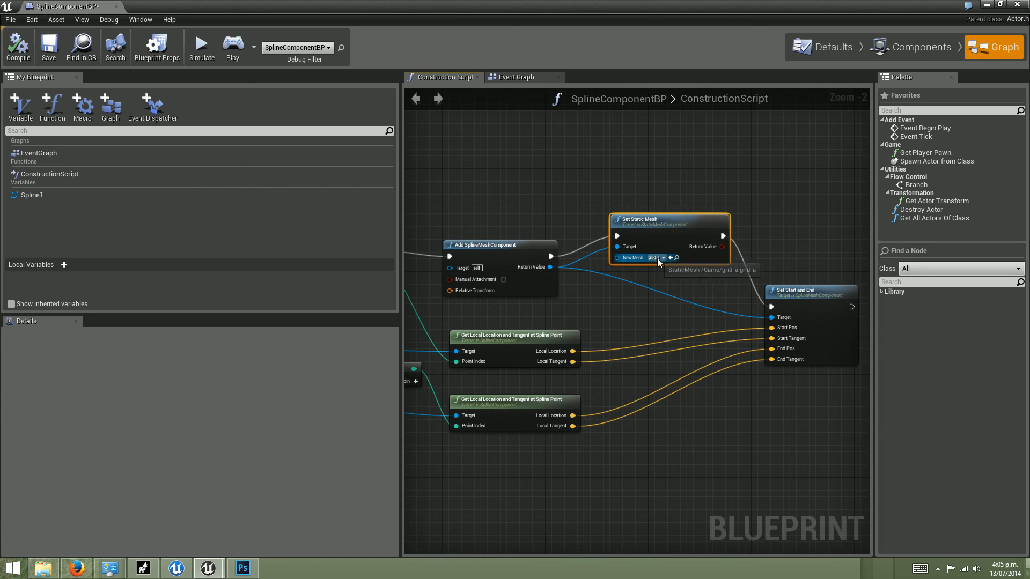
pyautogui.click(659, 261)
pyautogui.click(735, 336)
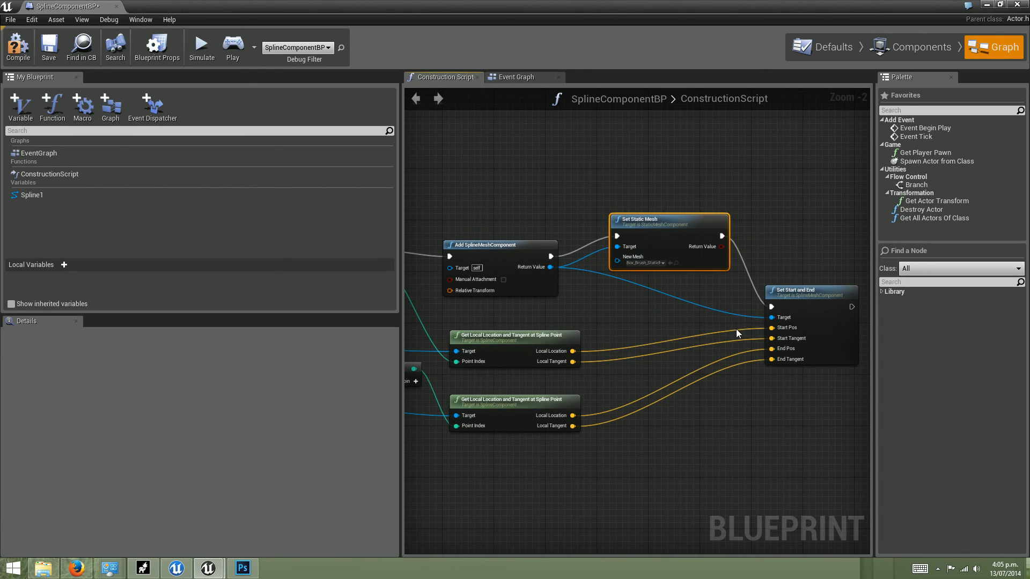
pyautogui.click(26, 45)
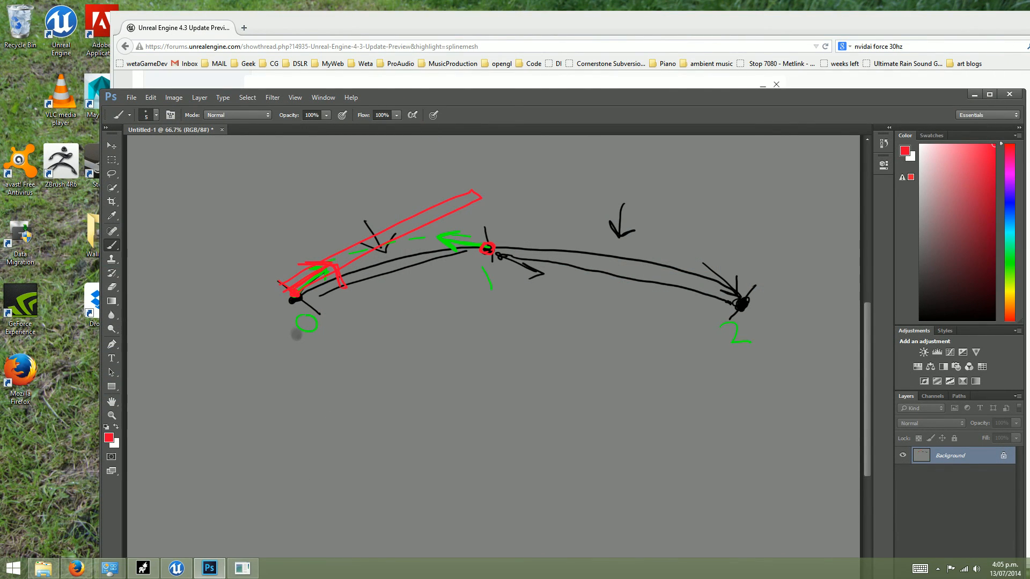
# - Bring up the Unreal Engine 4 Crash Reporter and submit the crash report
pyautogui.click(236, 573)
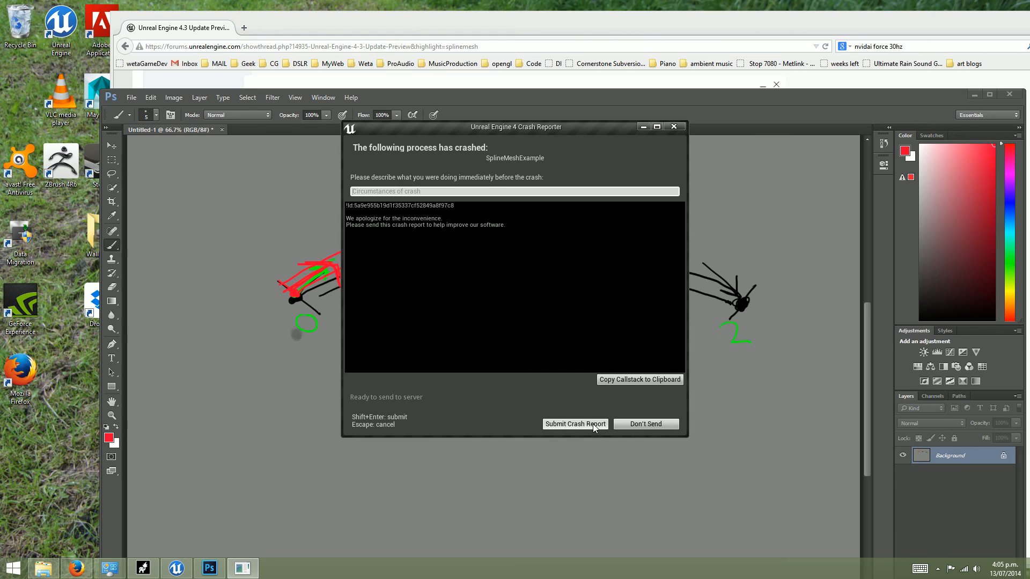
pyautogui.click(557, 424)
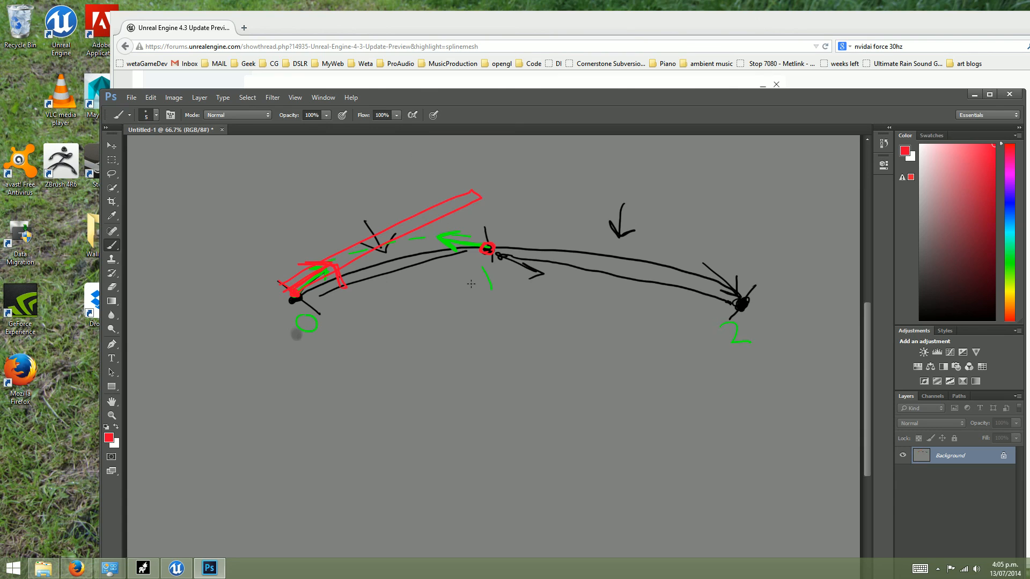
pyautogui.moveTo(696, 95); pyautogui.dragTo(533, 83)
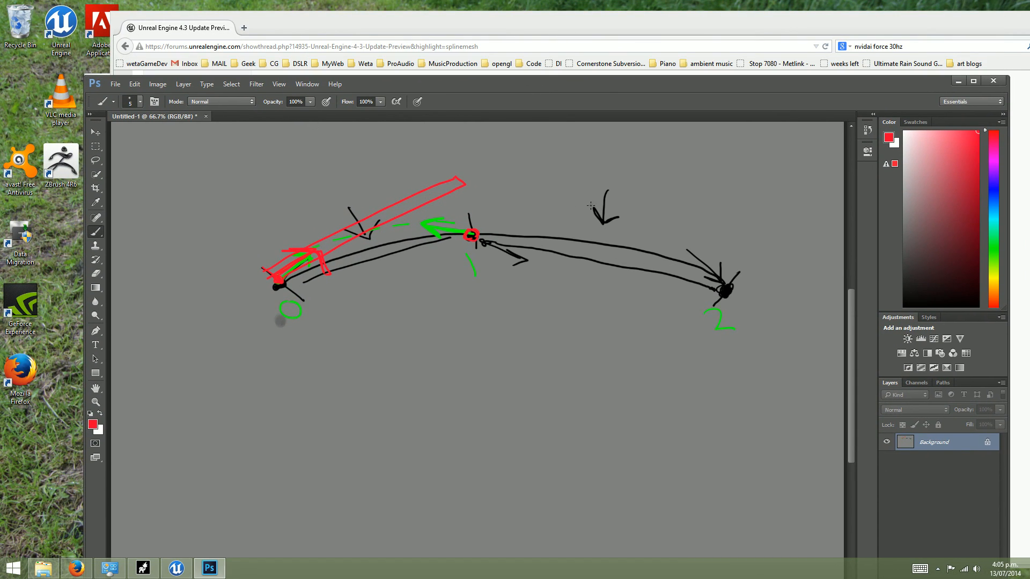
pyautogui.moveTo(602, 84); pyautogui.dragTo(573, 82)
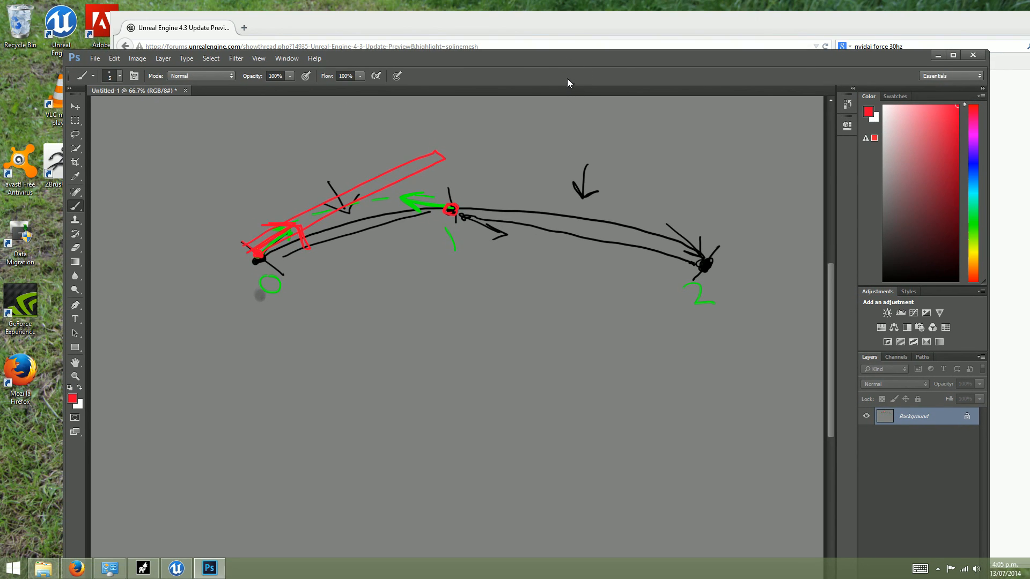